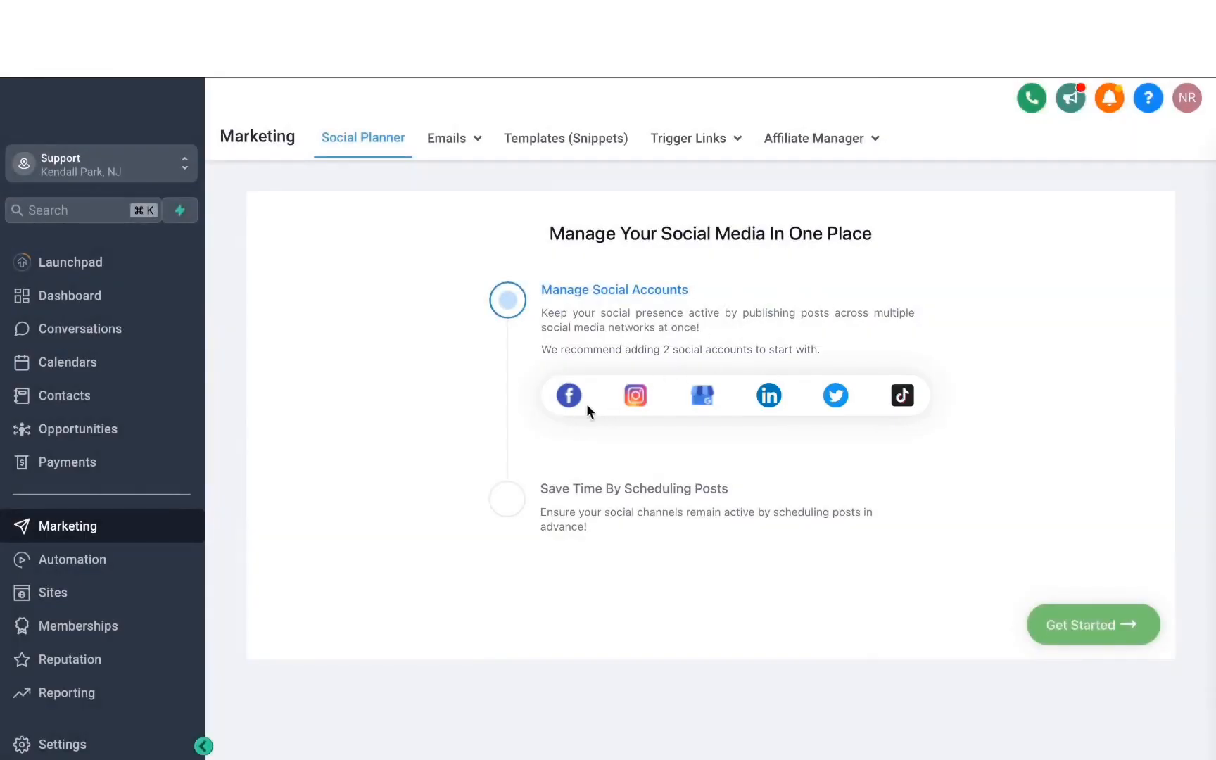
Step: Choose a Facebook account to connect to the social planner
click(569, 397)
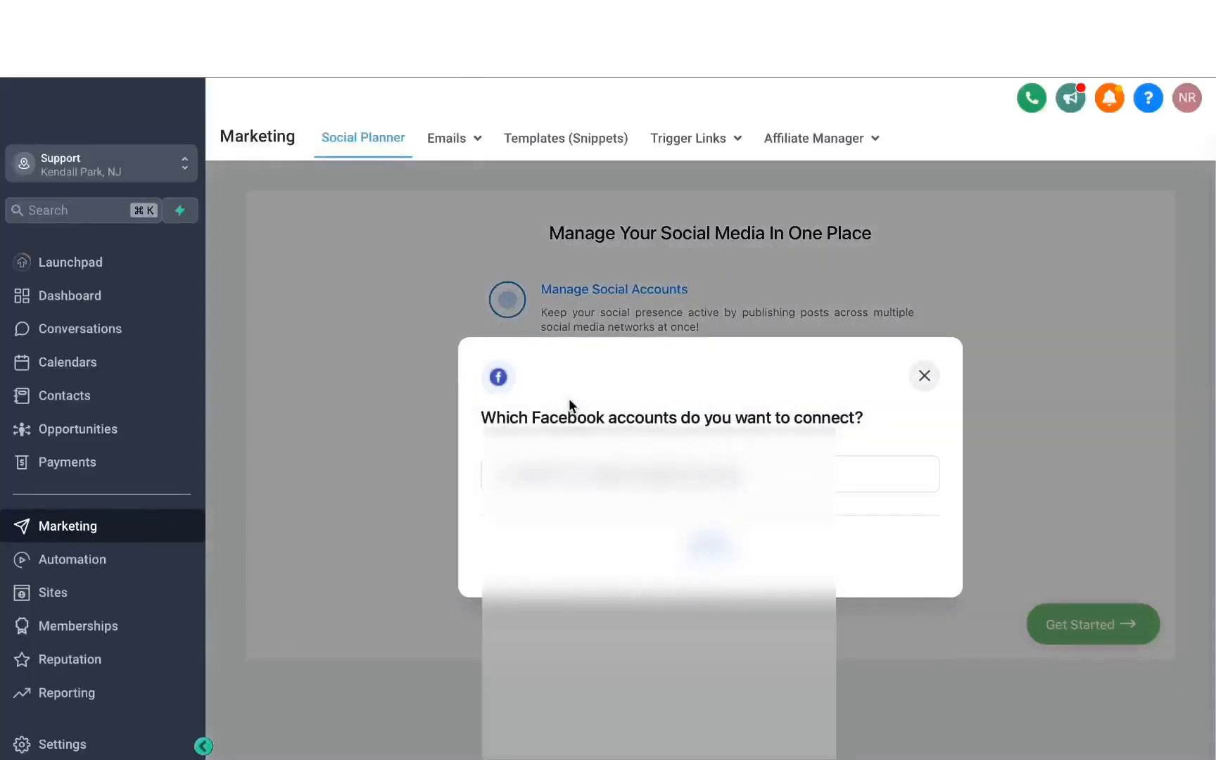
click(888, 504)
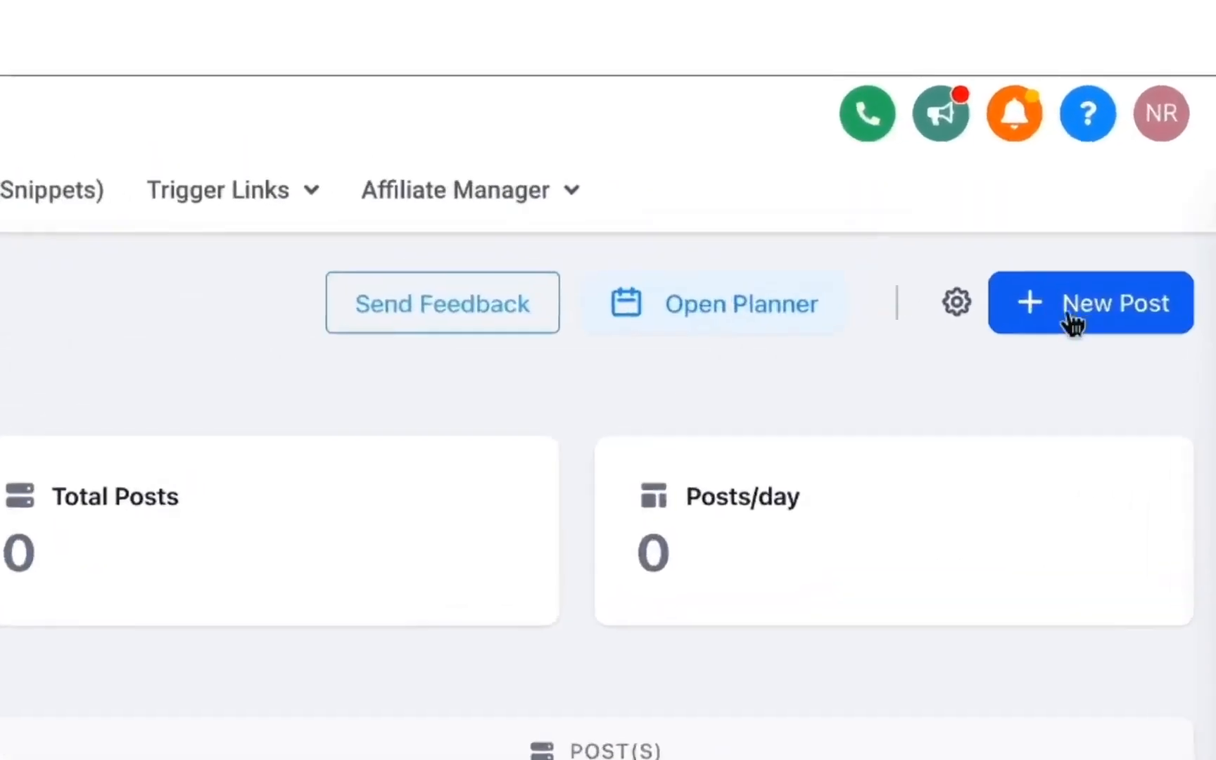
Step: Create a new social post addressed to American Hair Co. and both Mavix Digital accounts
click(1145, 207)
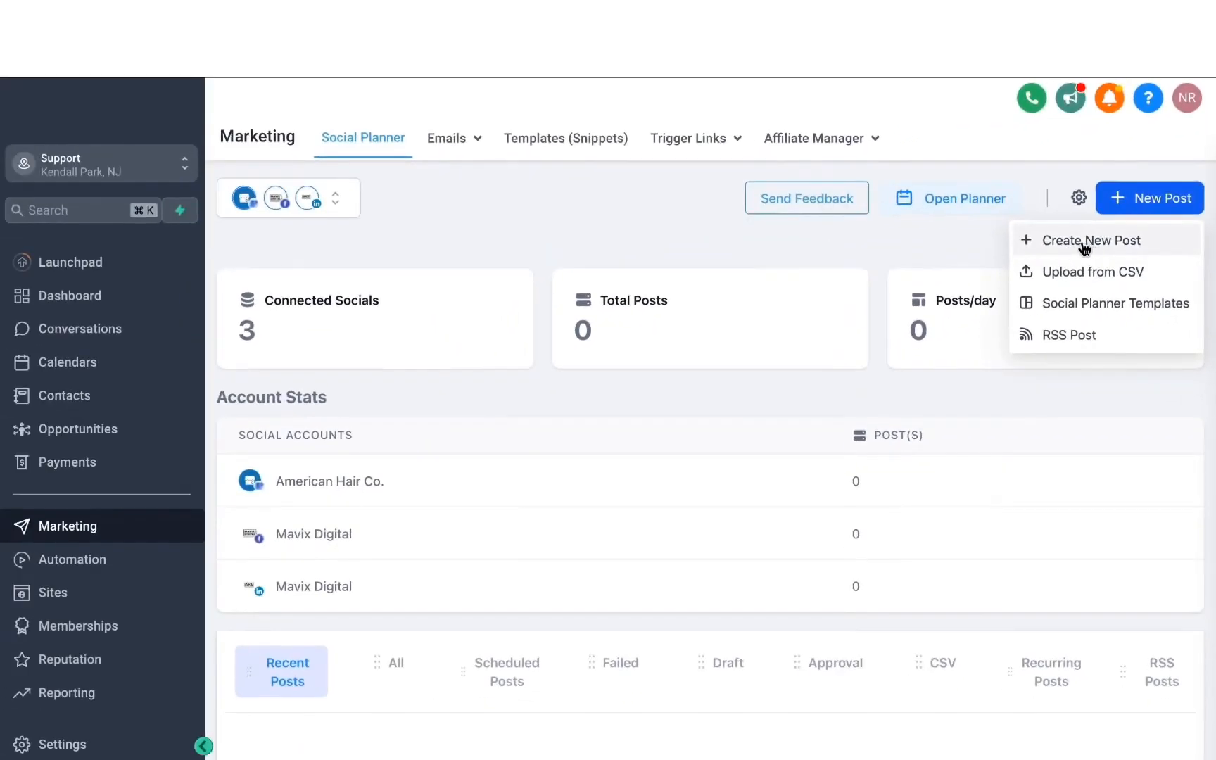
click(949, 401)
scroll(1084, 249, down, 2)
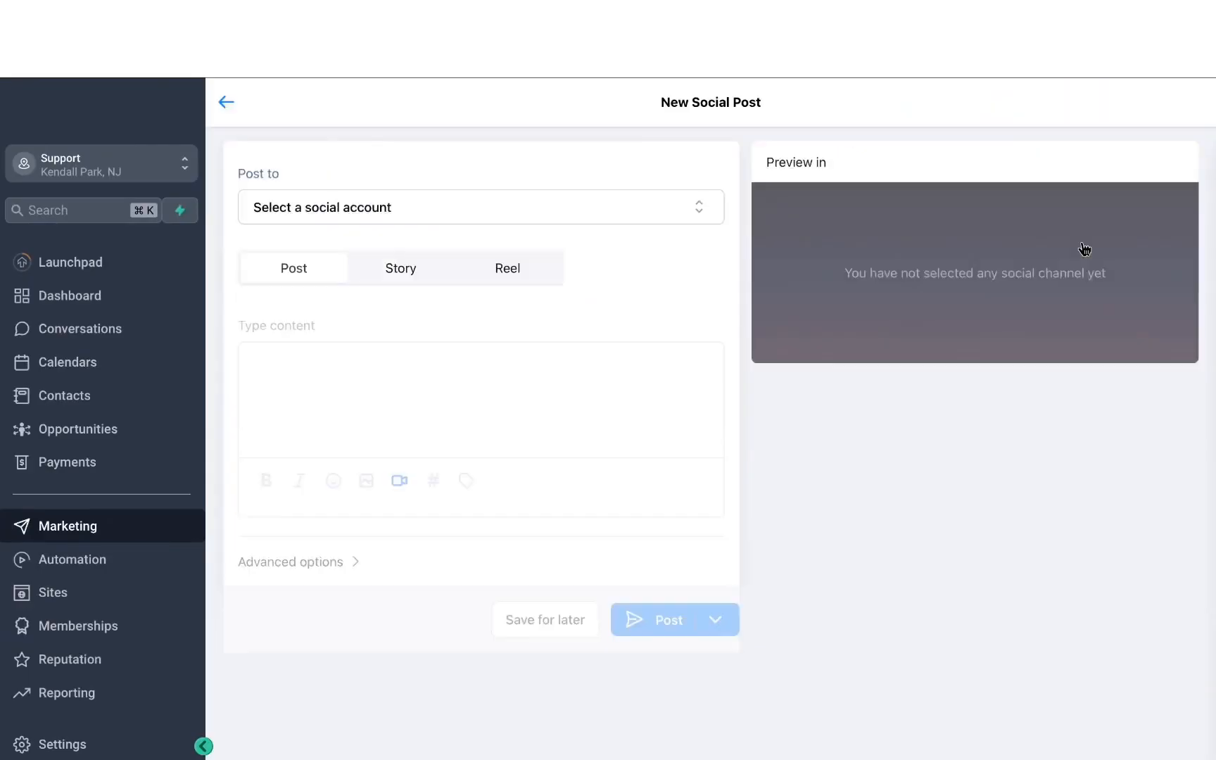
click(413, 222)
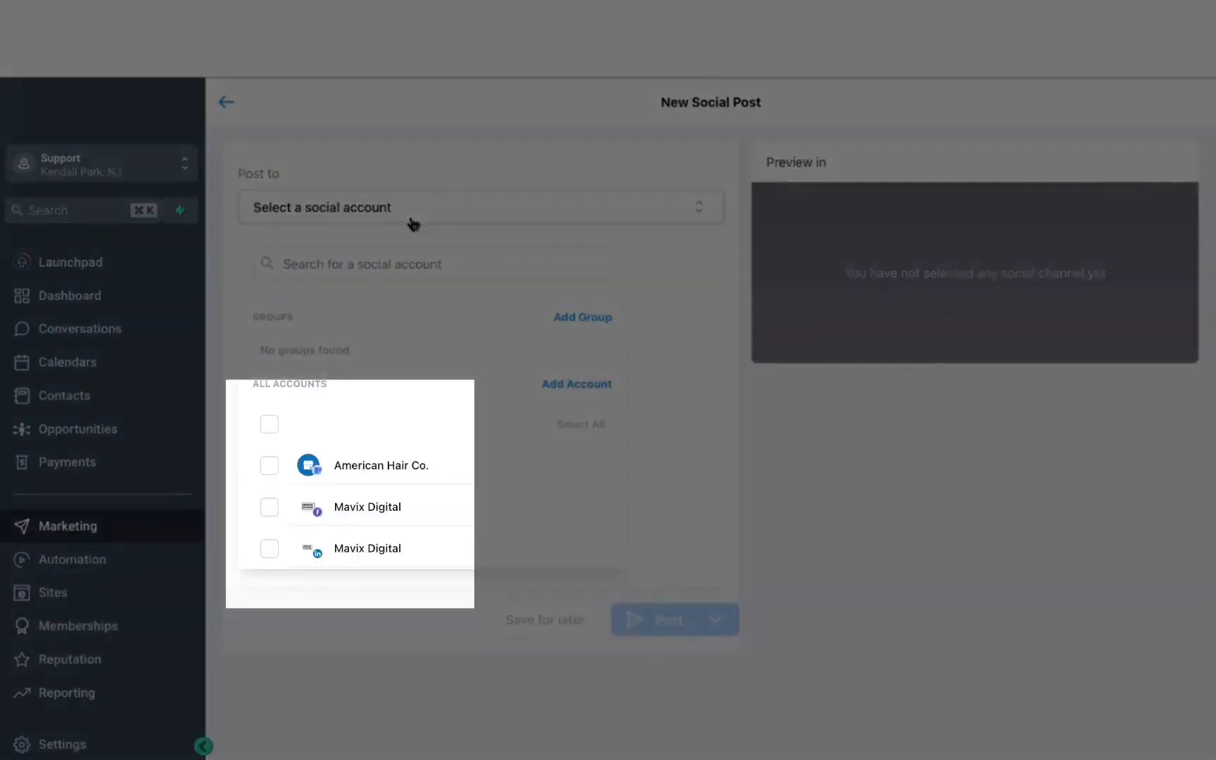
click(269, 470)
click(269, 508)
click(267, 554)
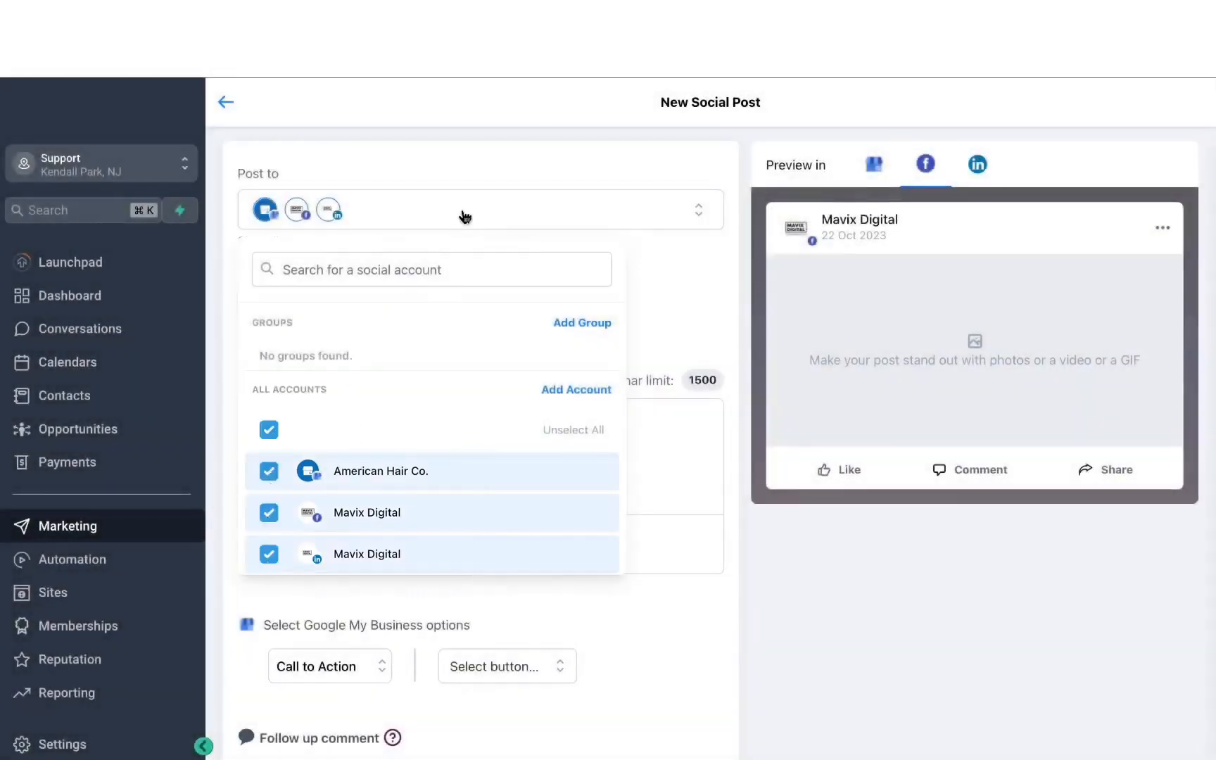
click(464, 214)
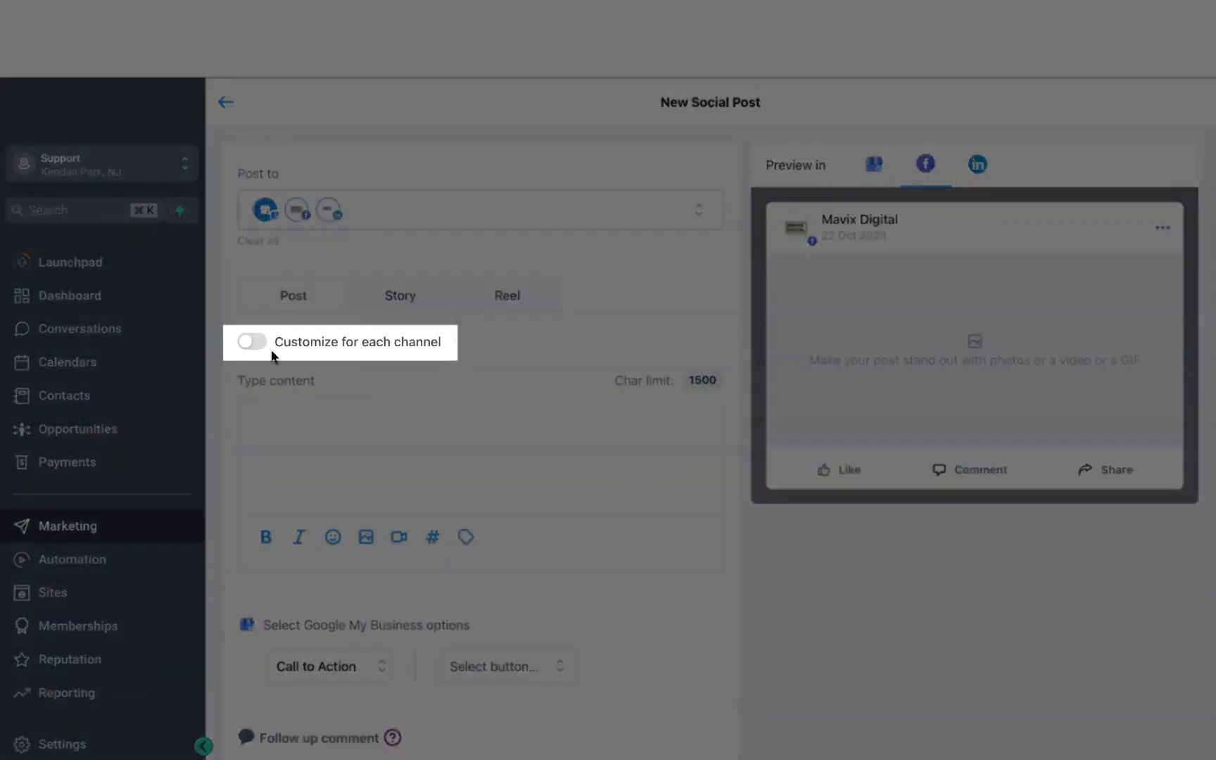
Step: Try the per-channel customization by viewing the Facebook, LinkedIn and Google My Business versions, leaving the option switched off
click(257, 343)
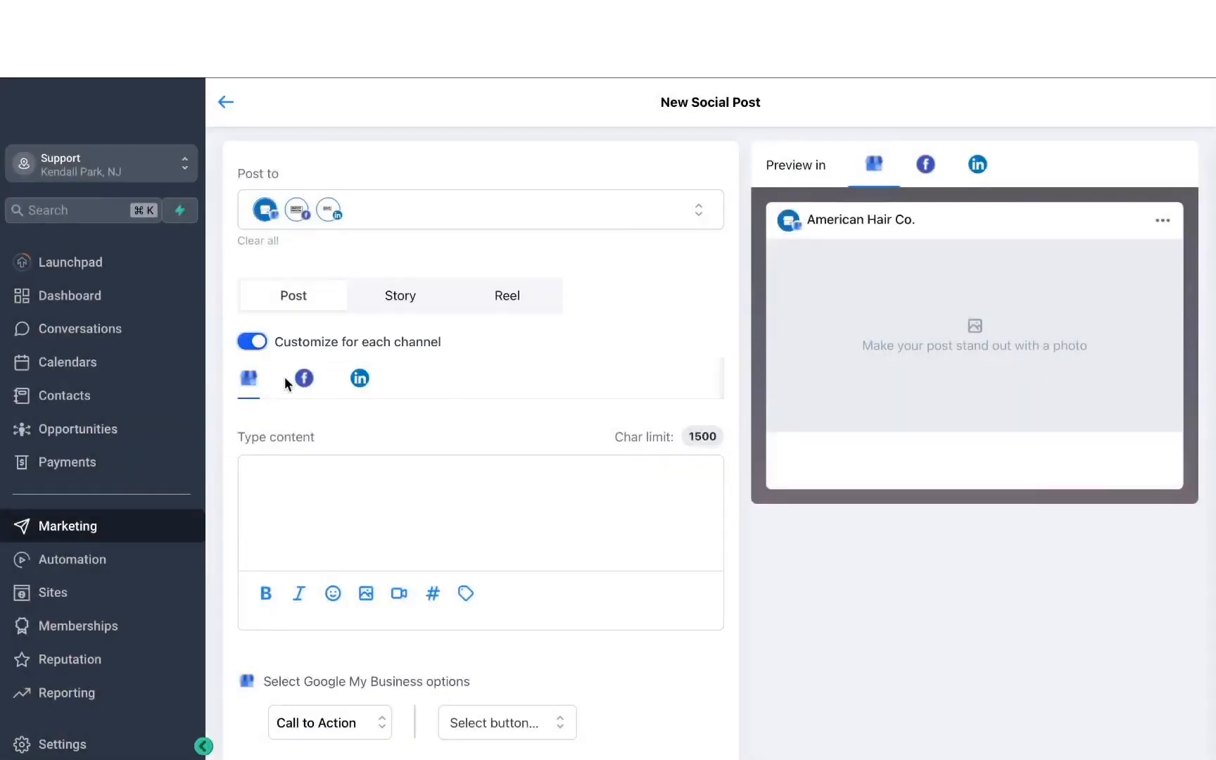
click(303, 380)
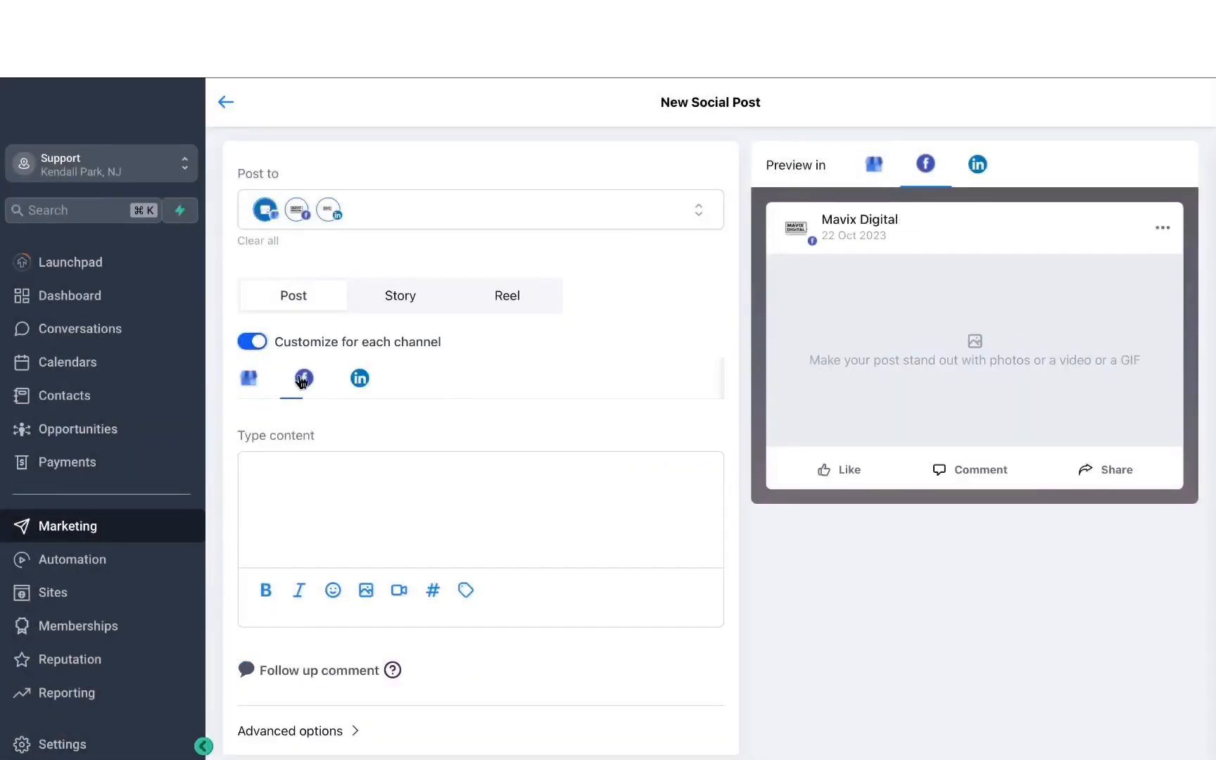
click(358, 381)
click(250, 380)
click(359, 381)
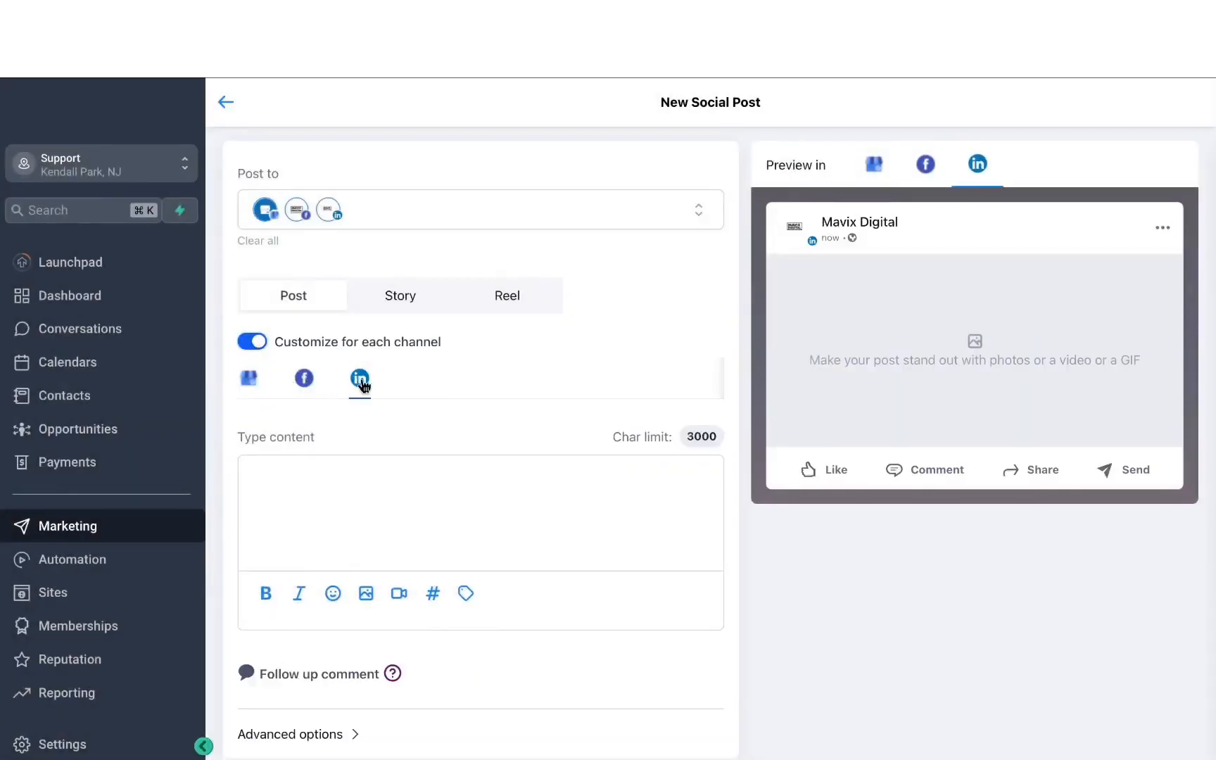
click(254, 342)
Step: Enter the post text "A new marketing tool that's trending in 2023" and add a grinning-face emoji at its end
click(872, 328)
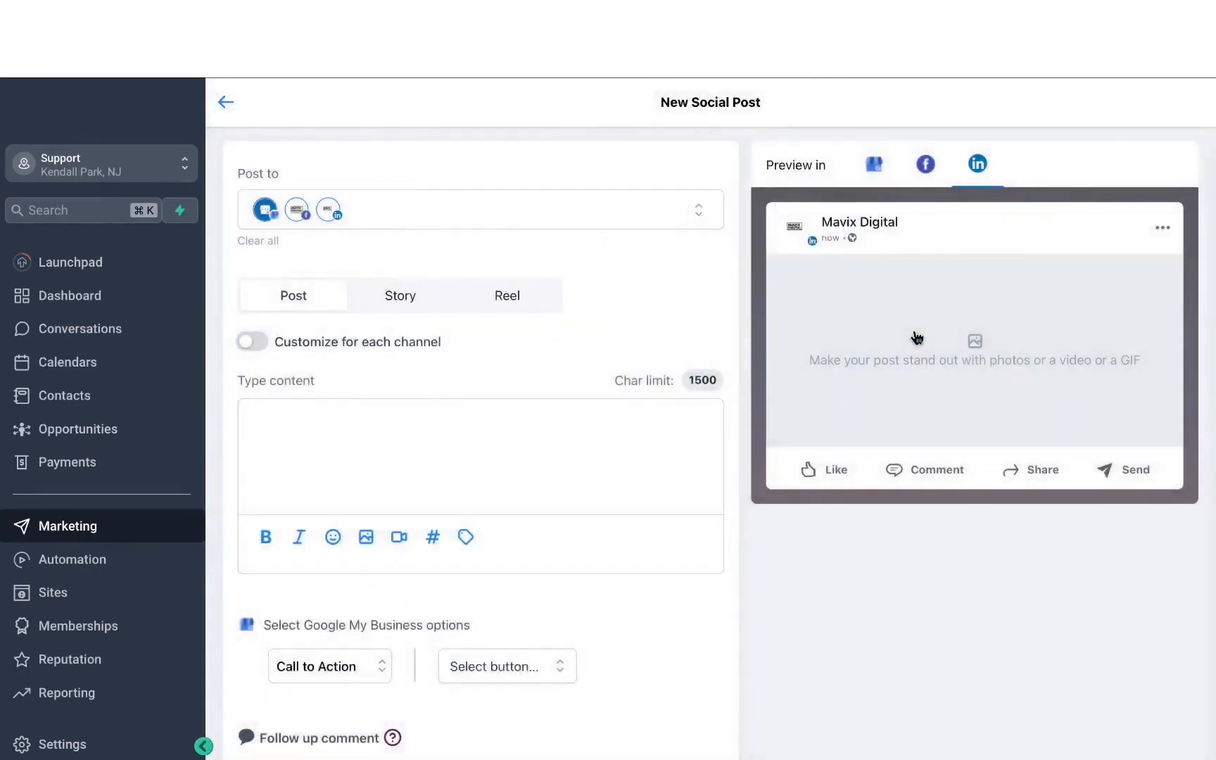
drag(623, 420, 138, 426)
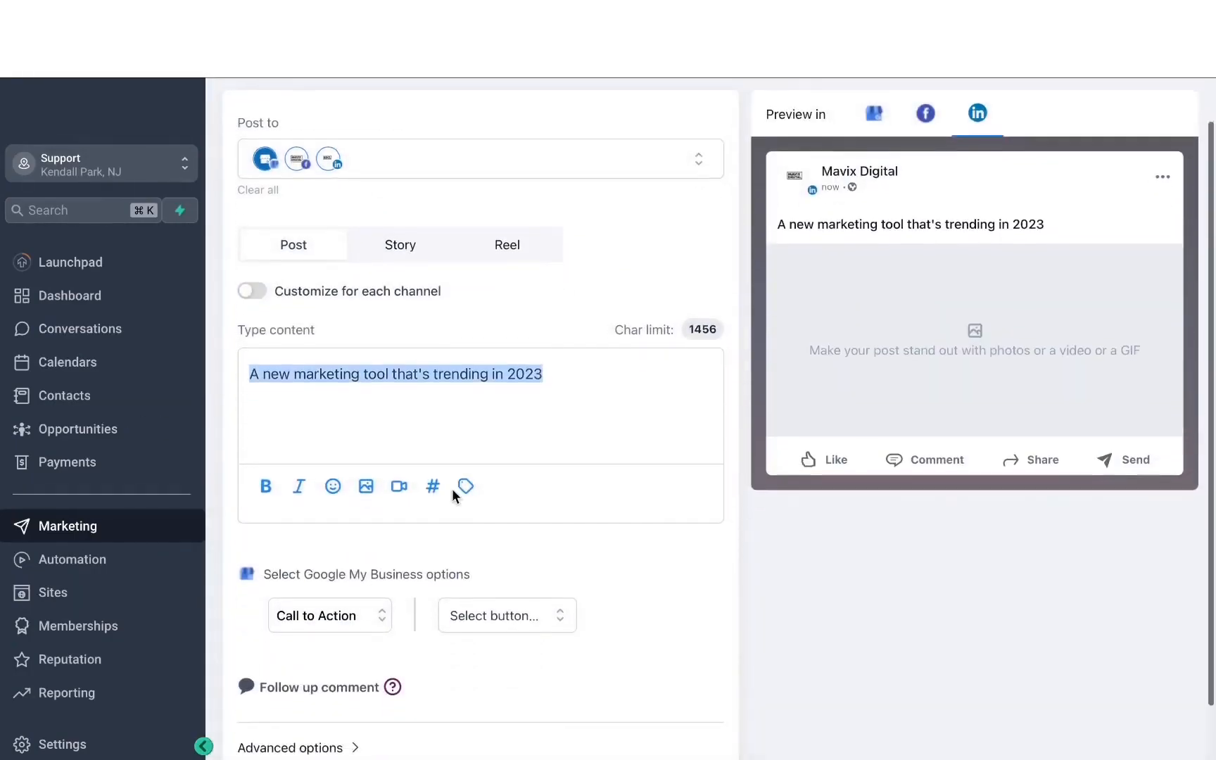
click(450, 488)
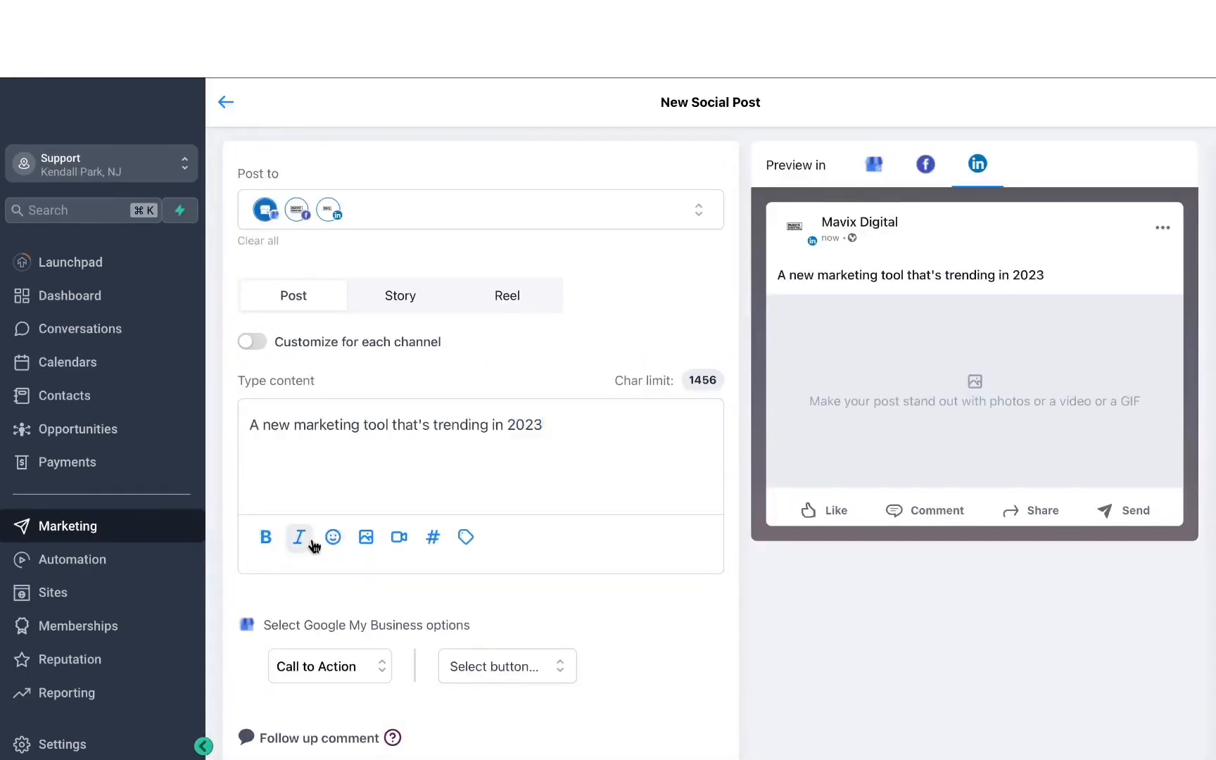
click(333, 537)
click(402, 557)
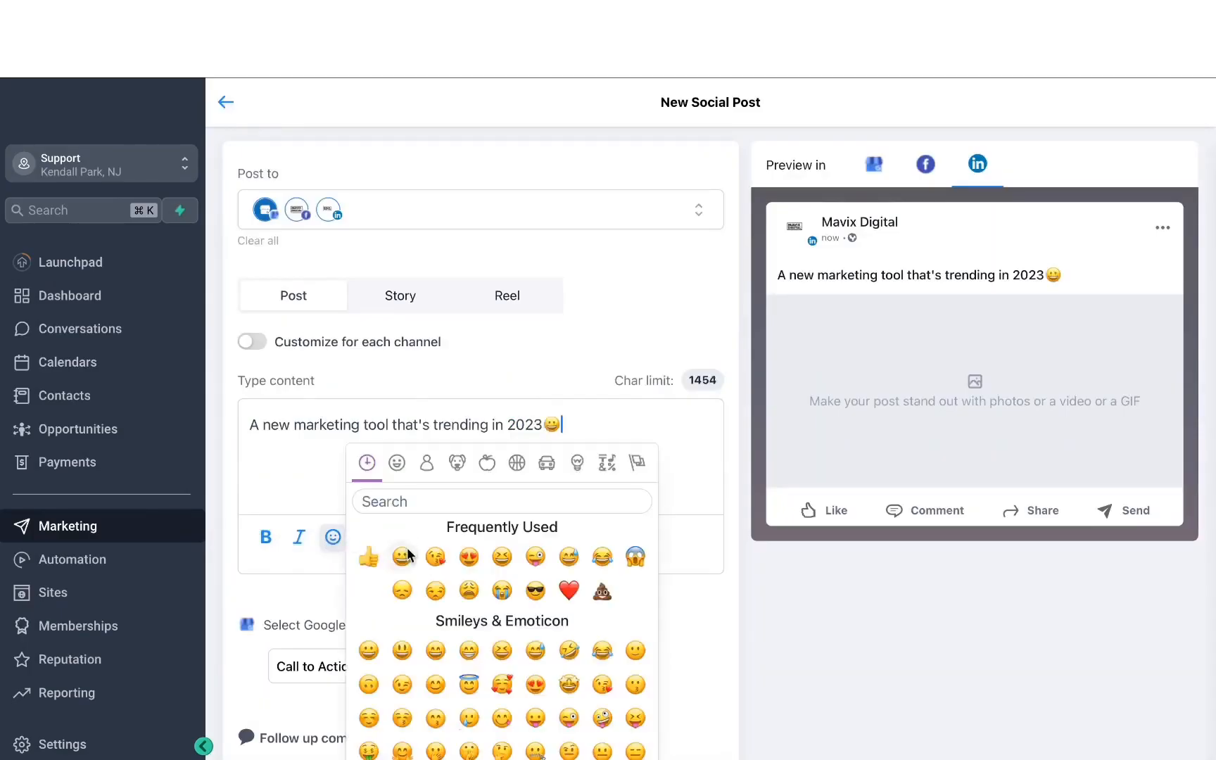
click(307, 504)
Step: Attach Capture.PNG from the media library to the post and preview it for Facebook, LinkedIn and Google My Business
click(371, 538)
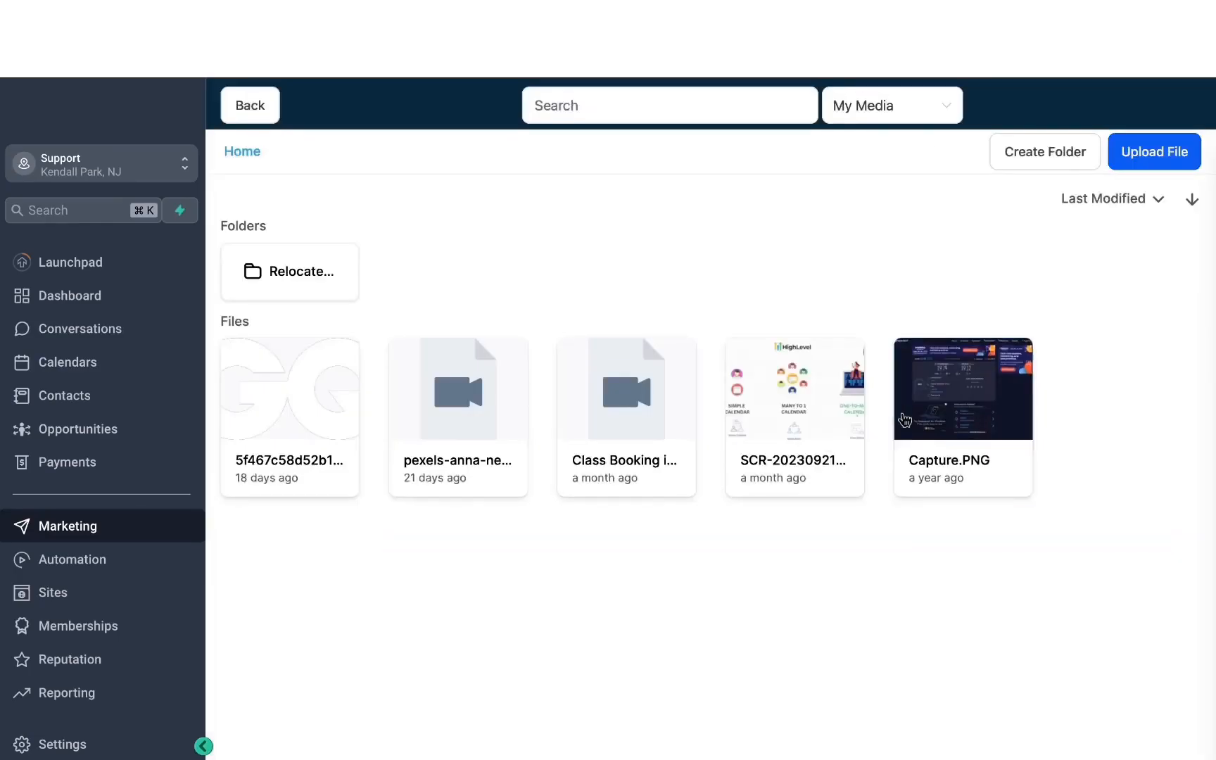
click(904, 420)
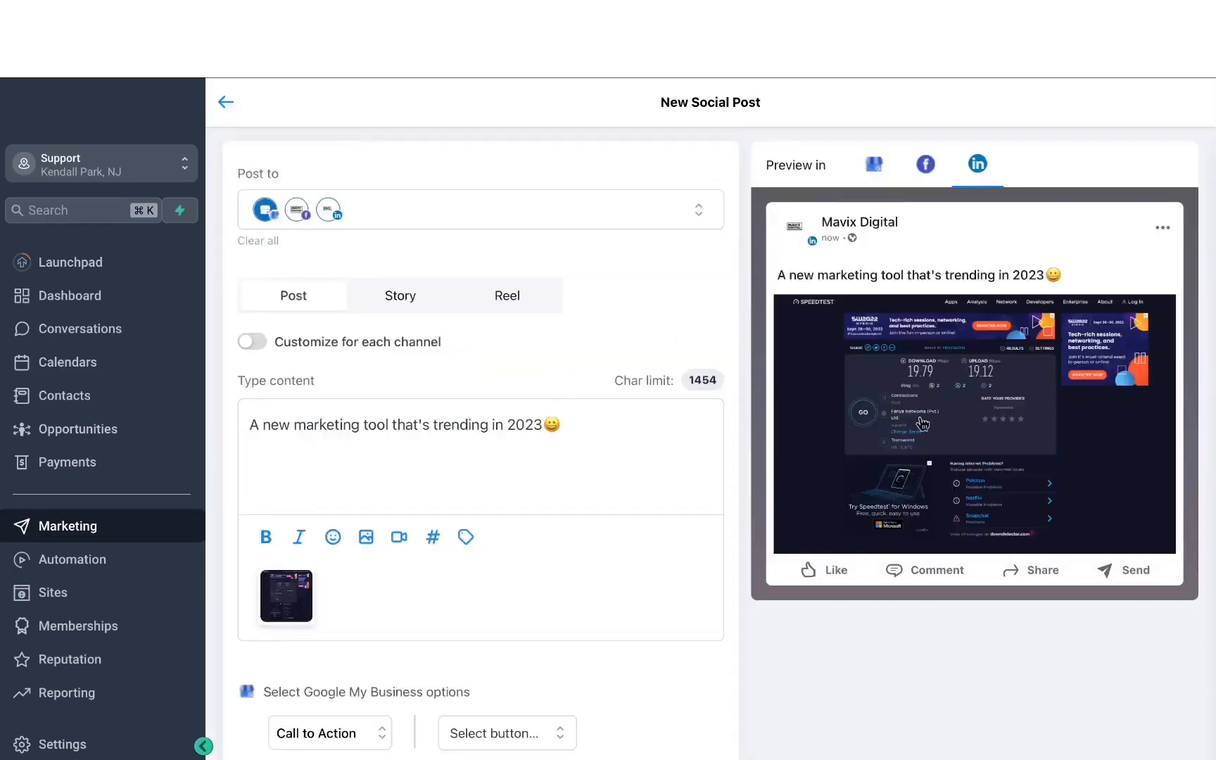
click(925, 166)
click(977, 165)
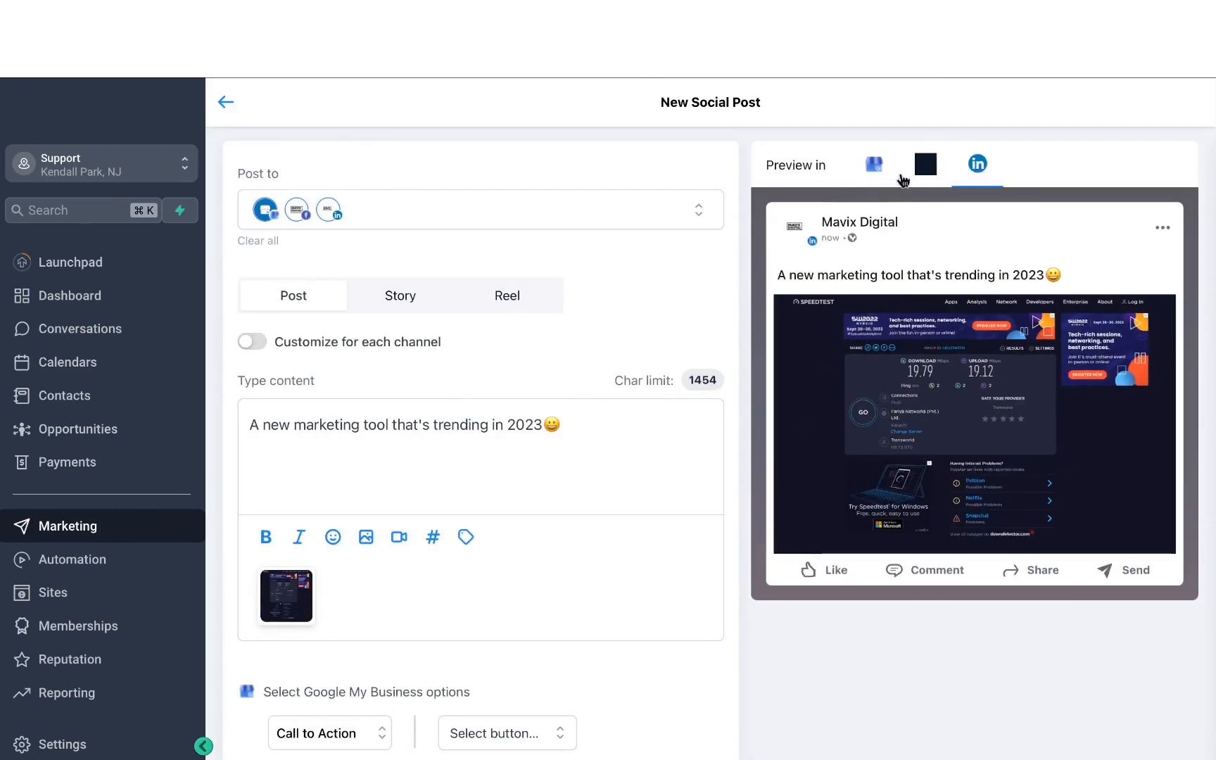
click(874, 172)
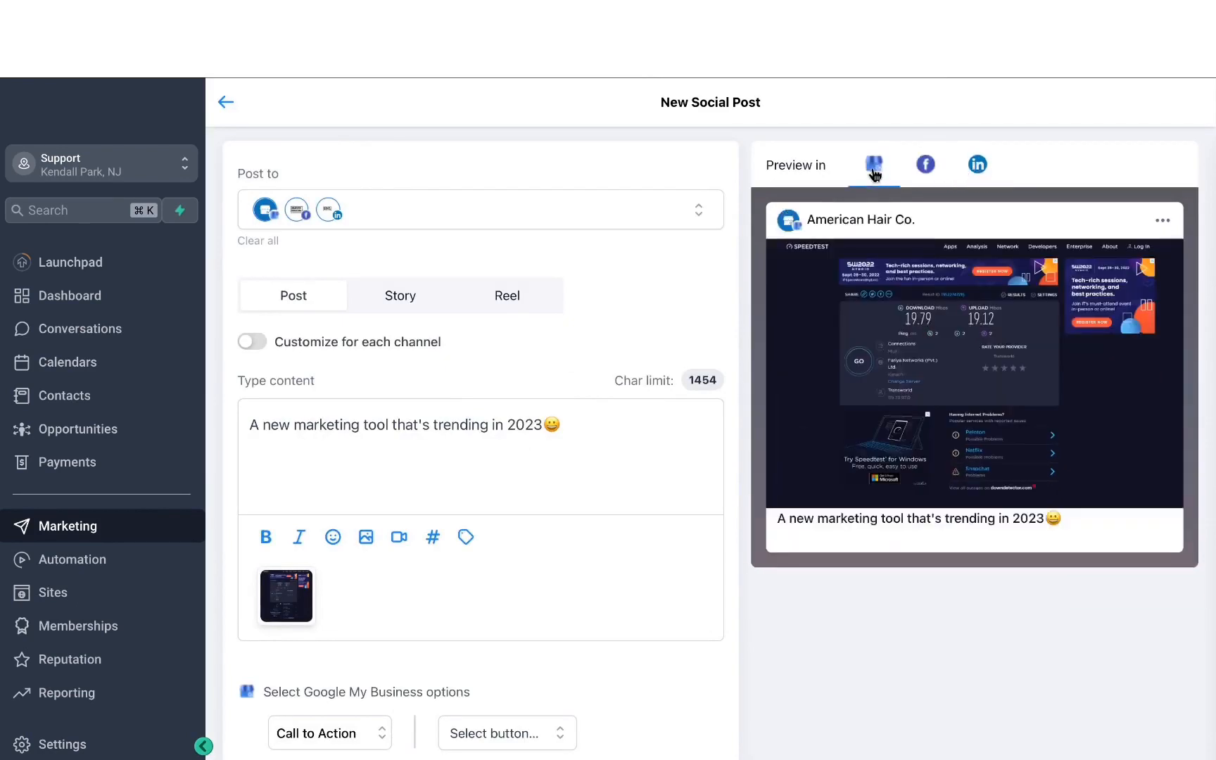
Step: Set the Google My Business call-to-action button to Book and check it in the preview
scroll(428, 541, down, 5)
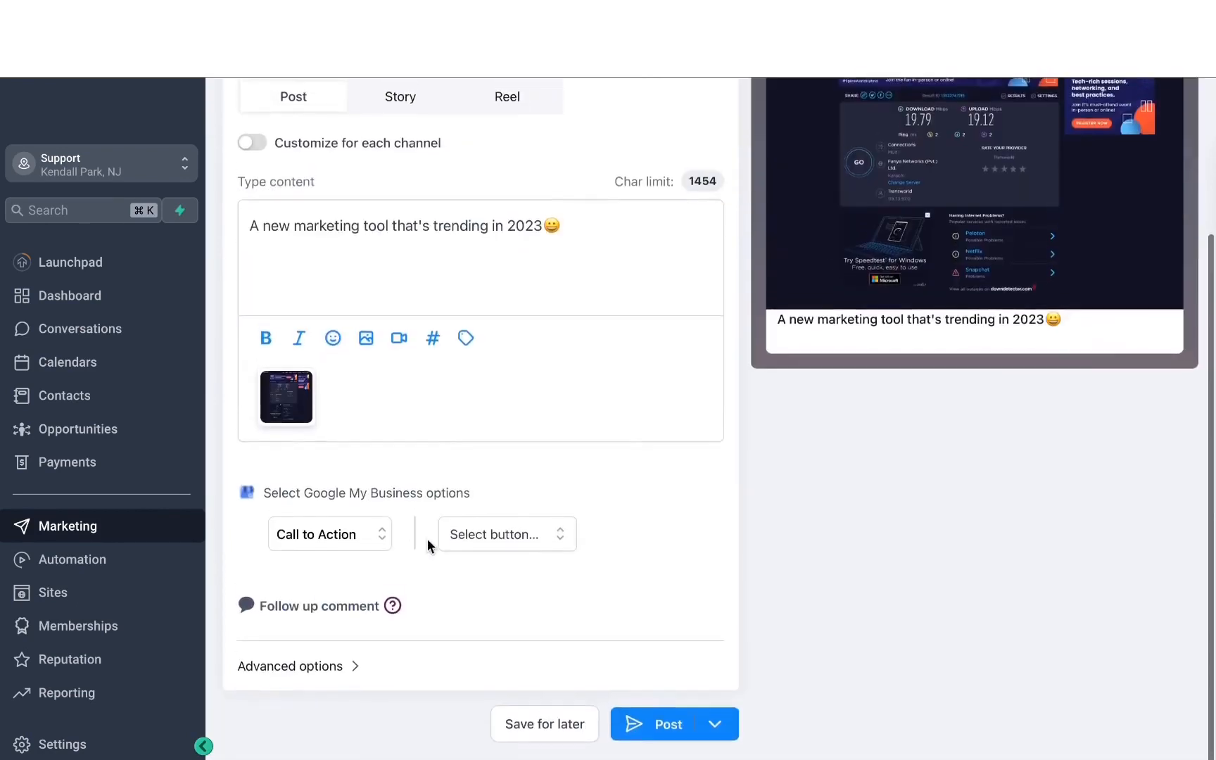
click(380, 536)
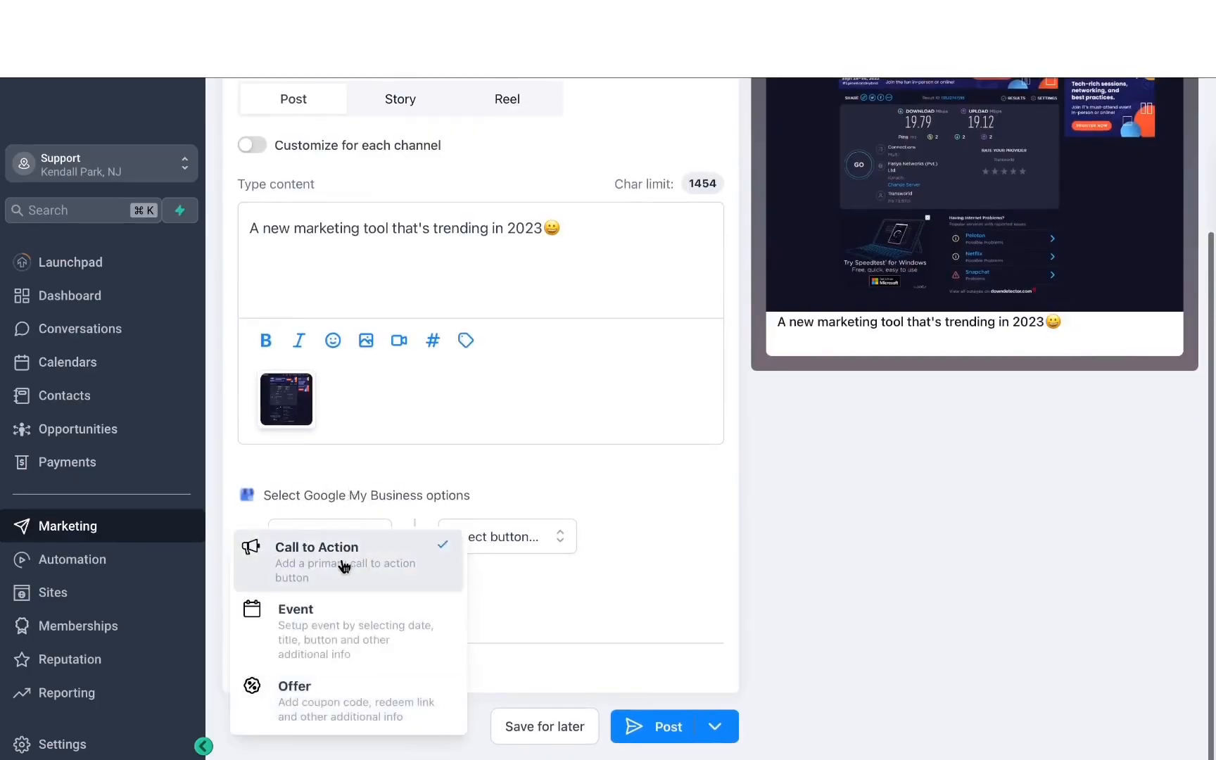
click(483, 495)
click(490, 529)
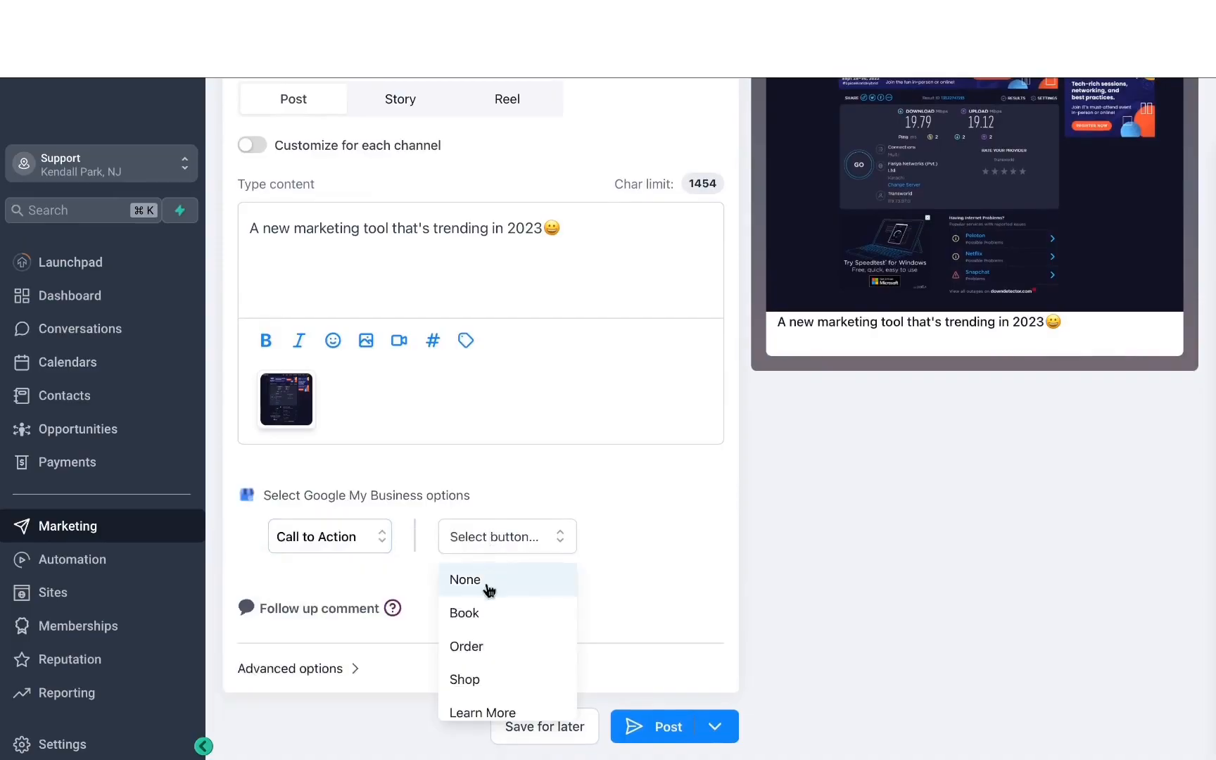
click(488, 612)
scroll(427, 329, up, 3)
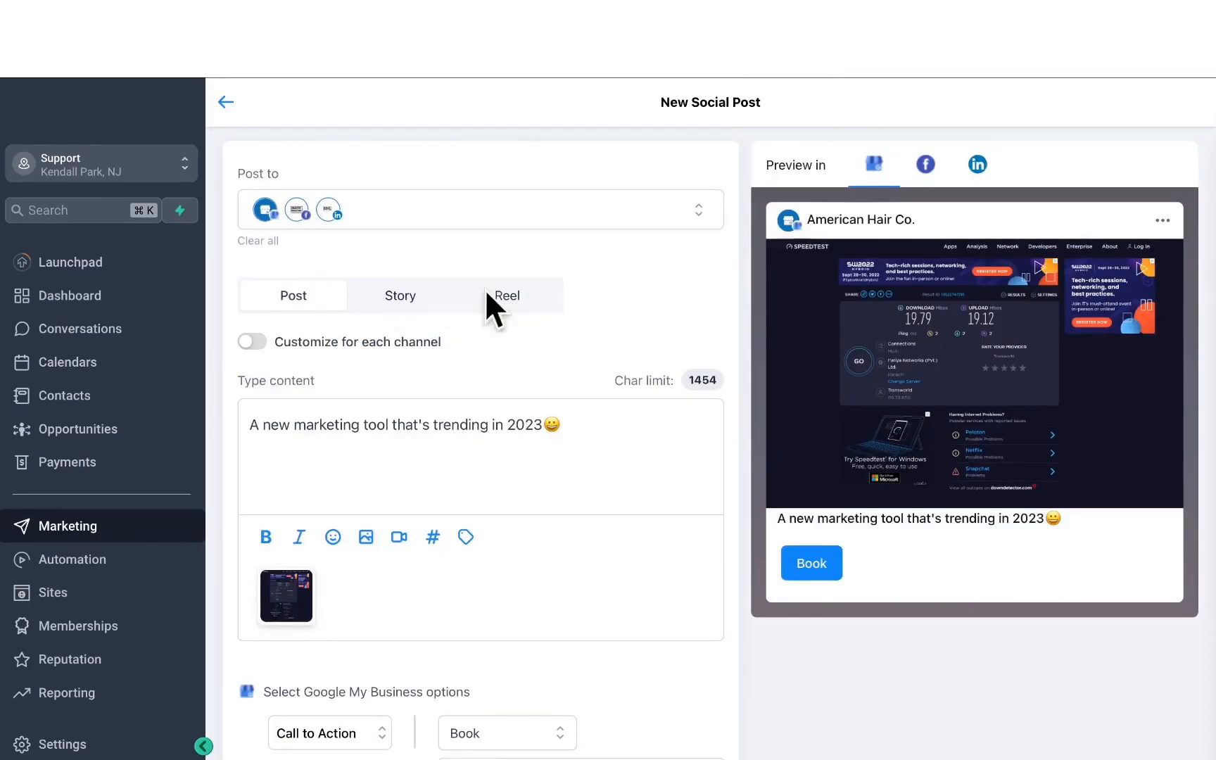
Step: Examine the post's publishing options and return to the social planner overview without publishing
scroll(586, 705, down, 5)
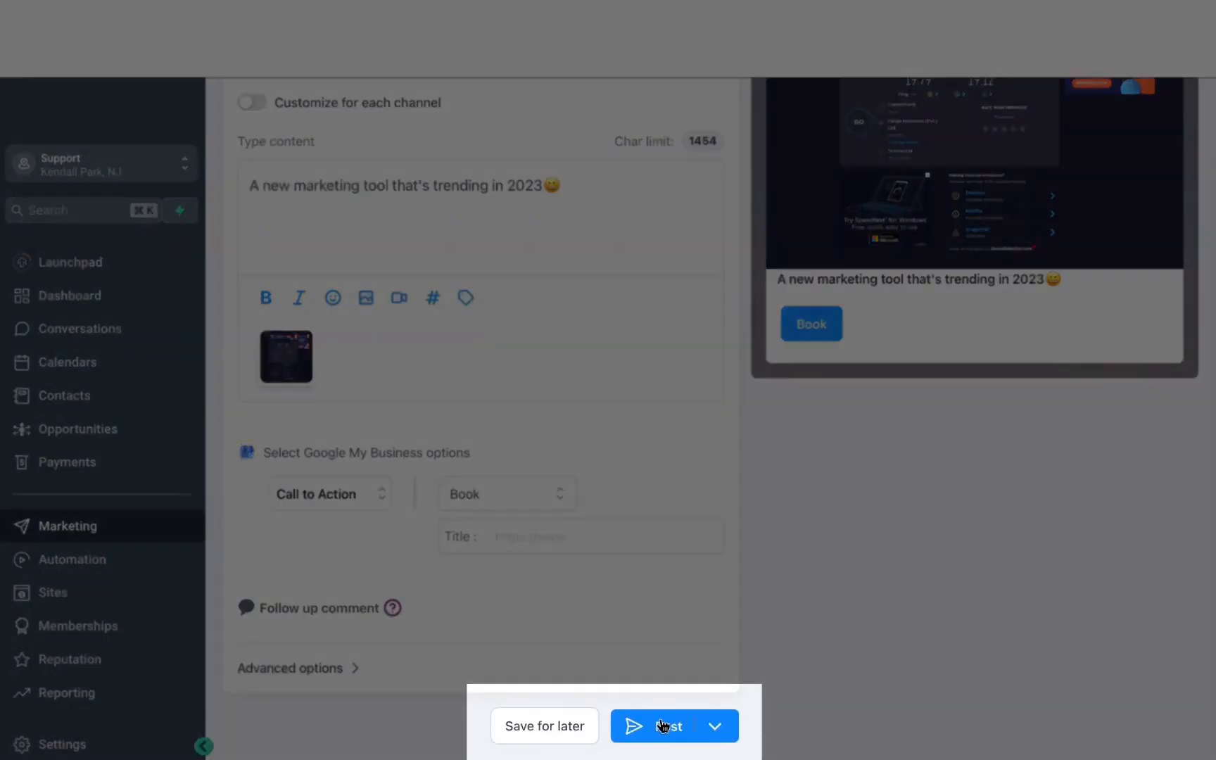
click(719, 727)
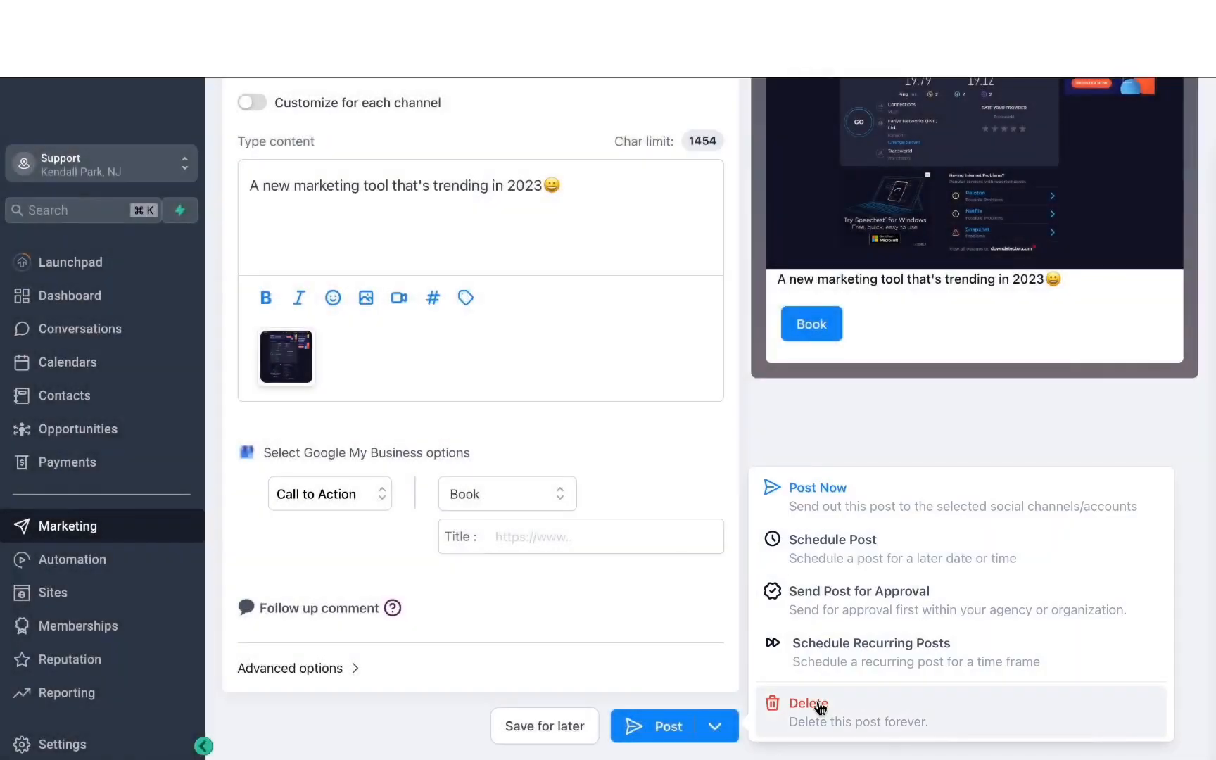
click(846, 436)
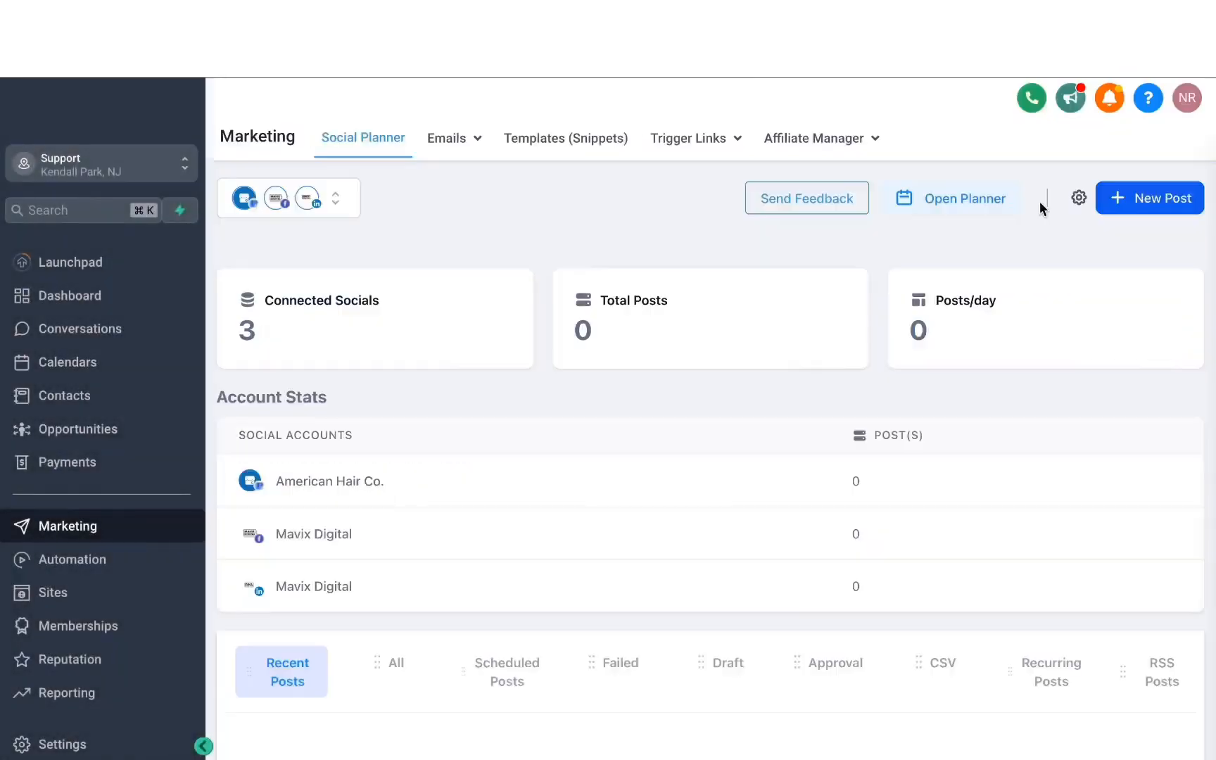
Step: Browse the Social Planner template library from the new post options and close it
click(1151, 201)
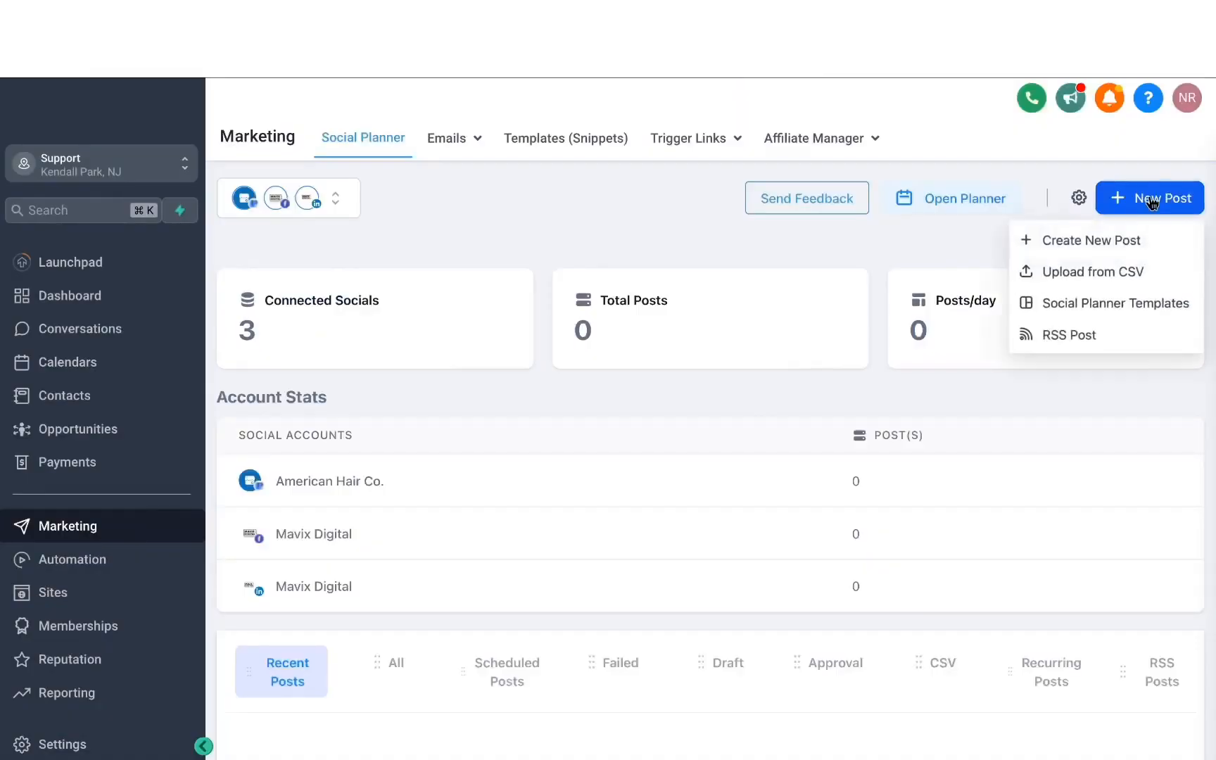
click(1151, 203)
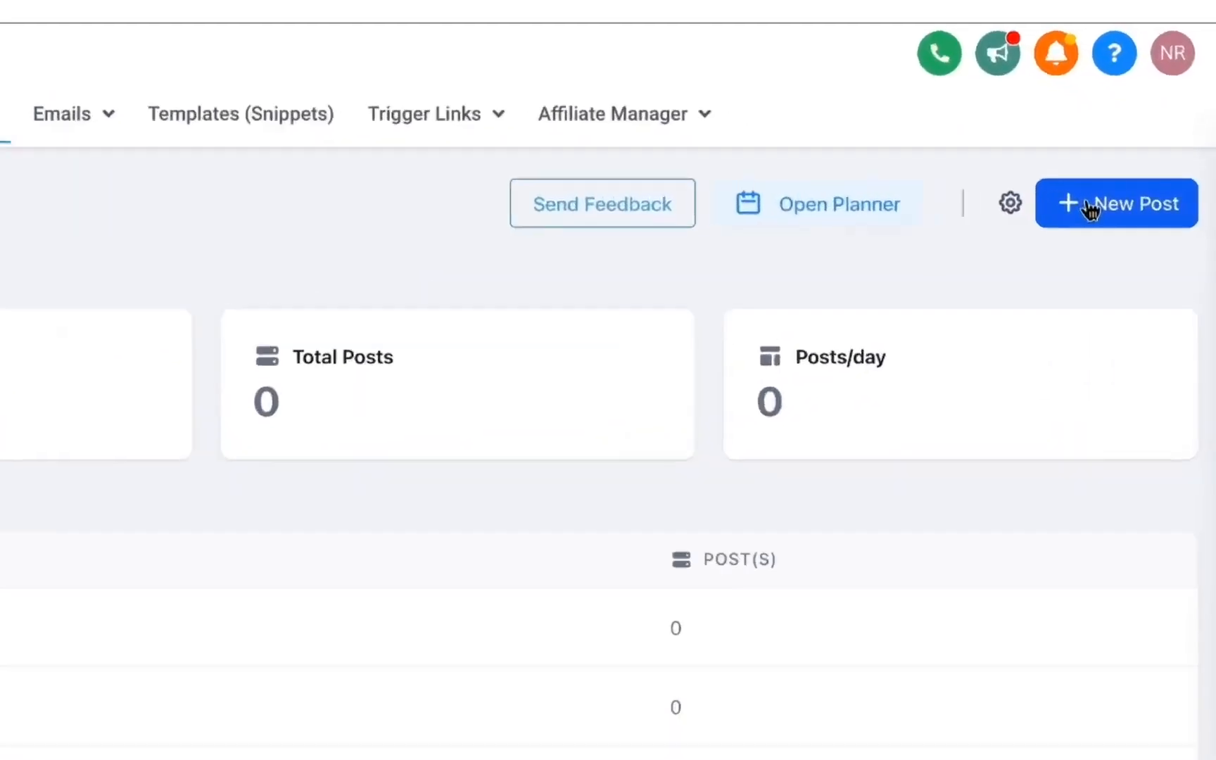
click(1132, 202)
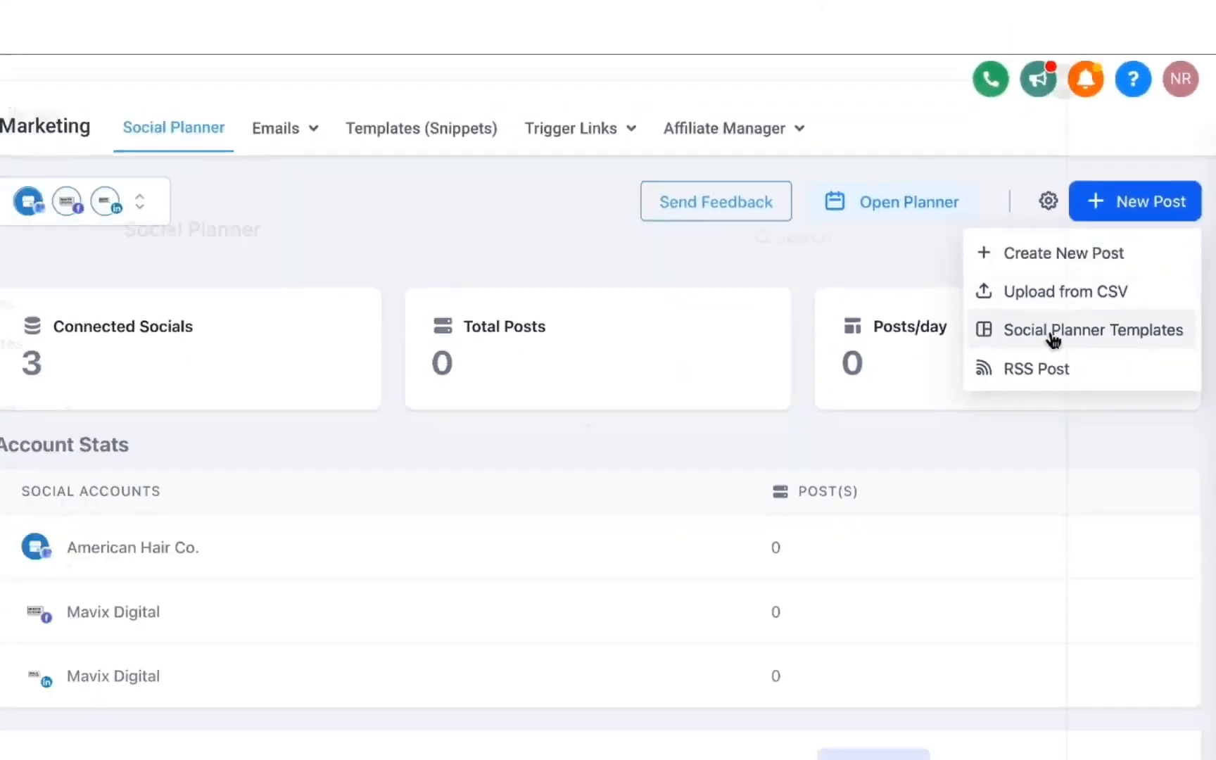
click(1018, 424)
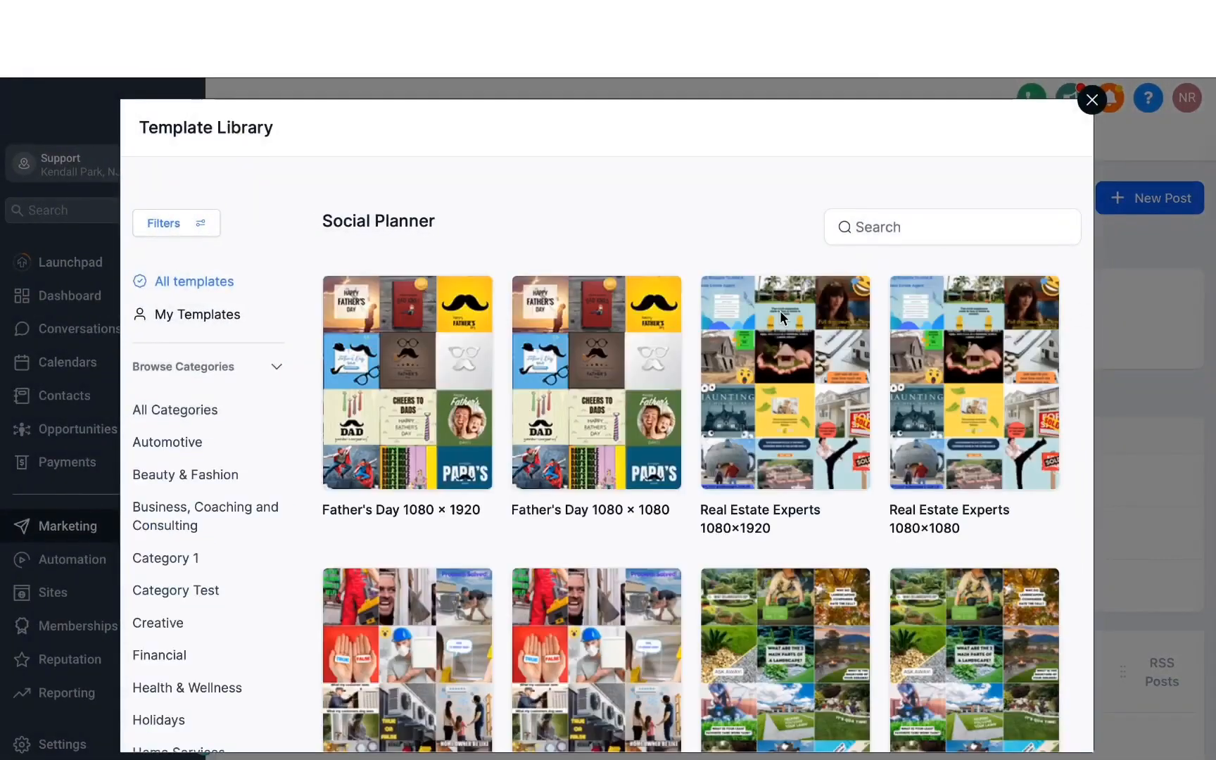
scroll(275, 481, down, 3)
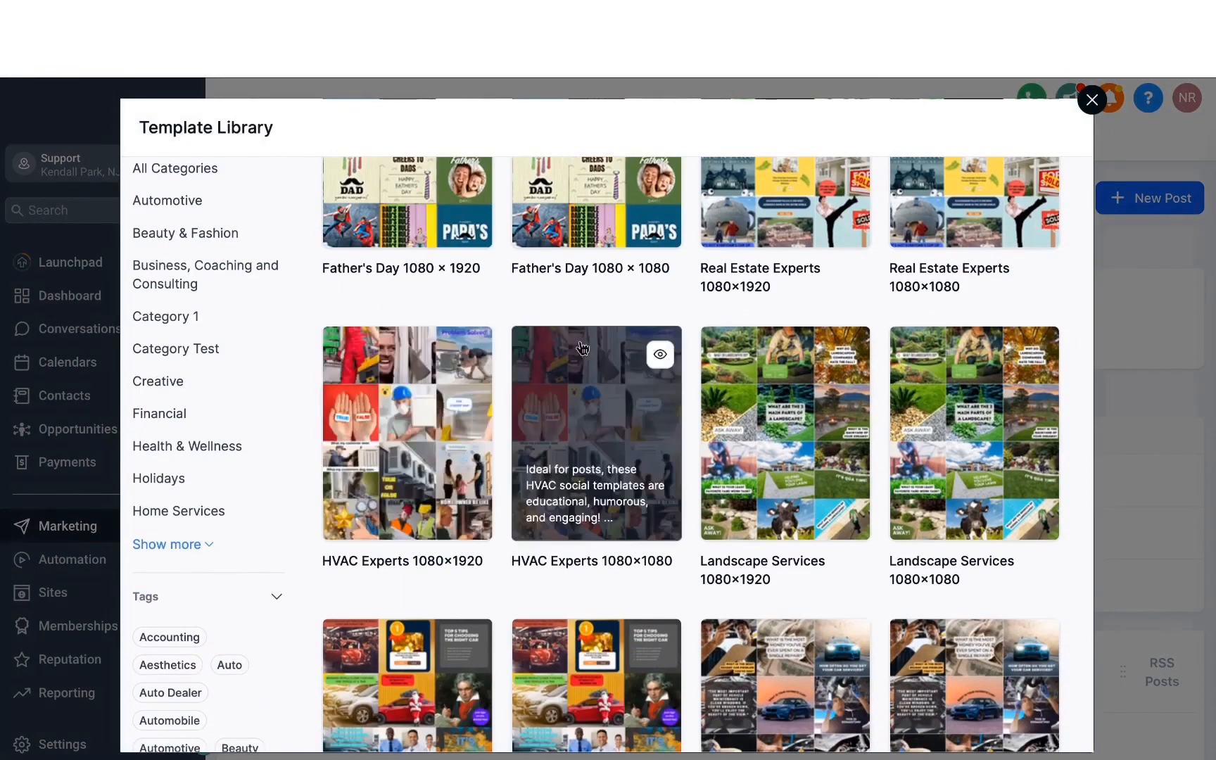
click(1092, 99)
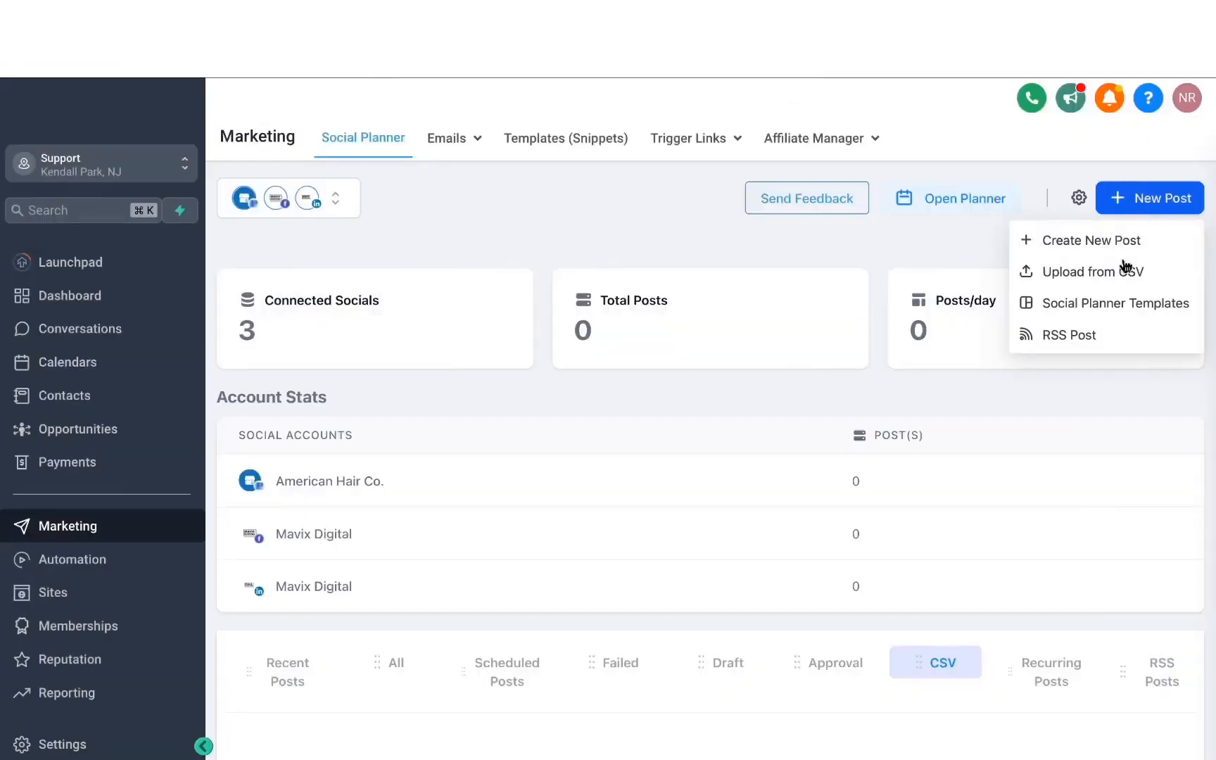
Step: Start a new RSS post and examine its feed URL field and the selectable social accounts
click(1067, 341)
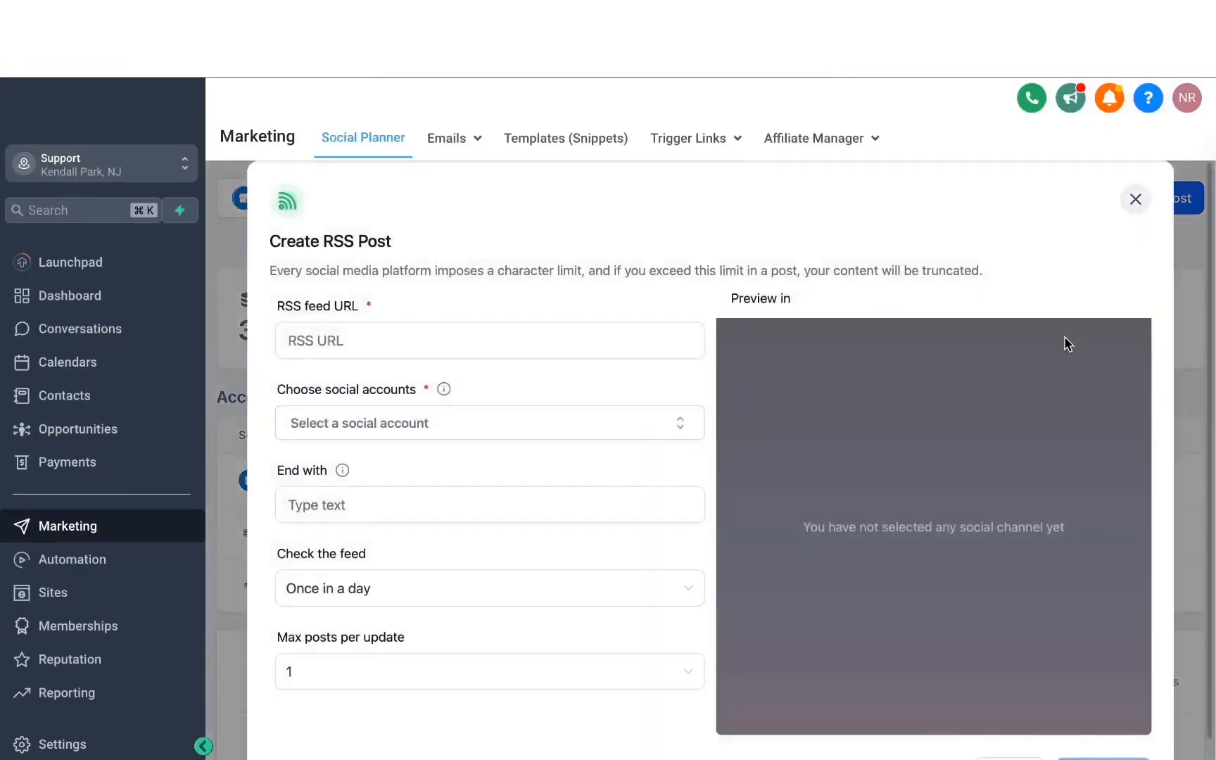
click(414, 348)
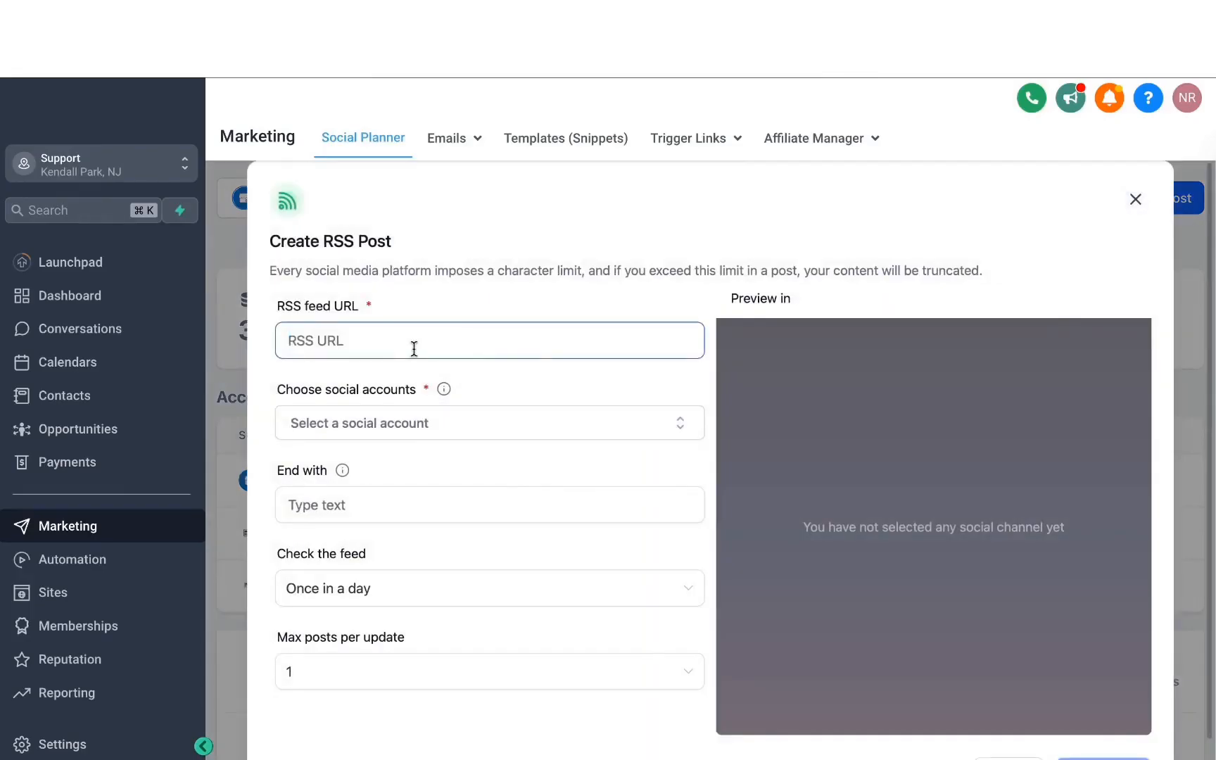
click(405, 314)
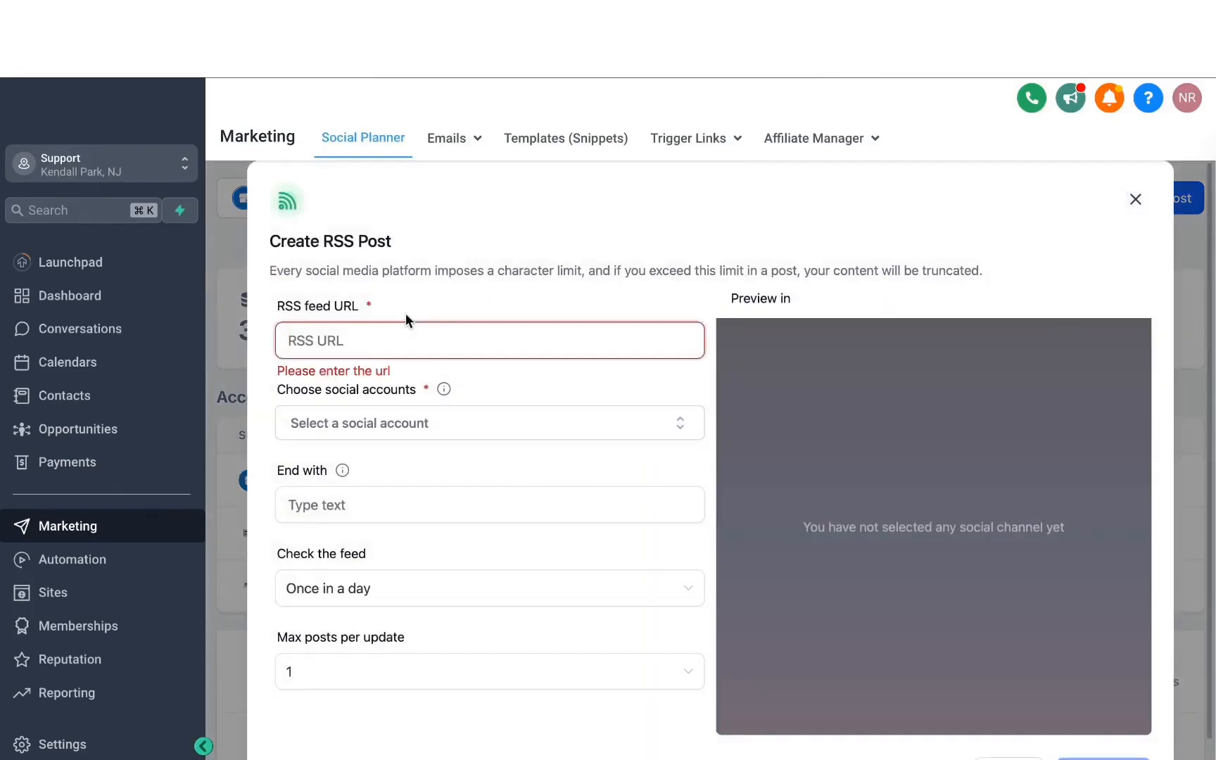
click(420, 422)
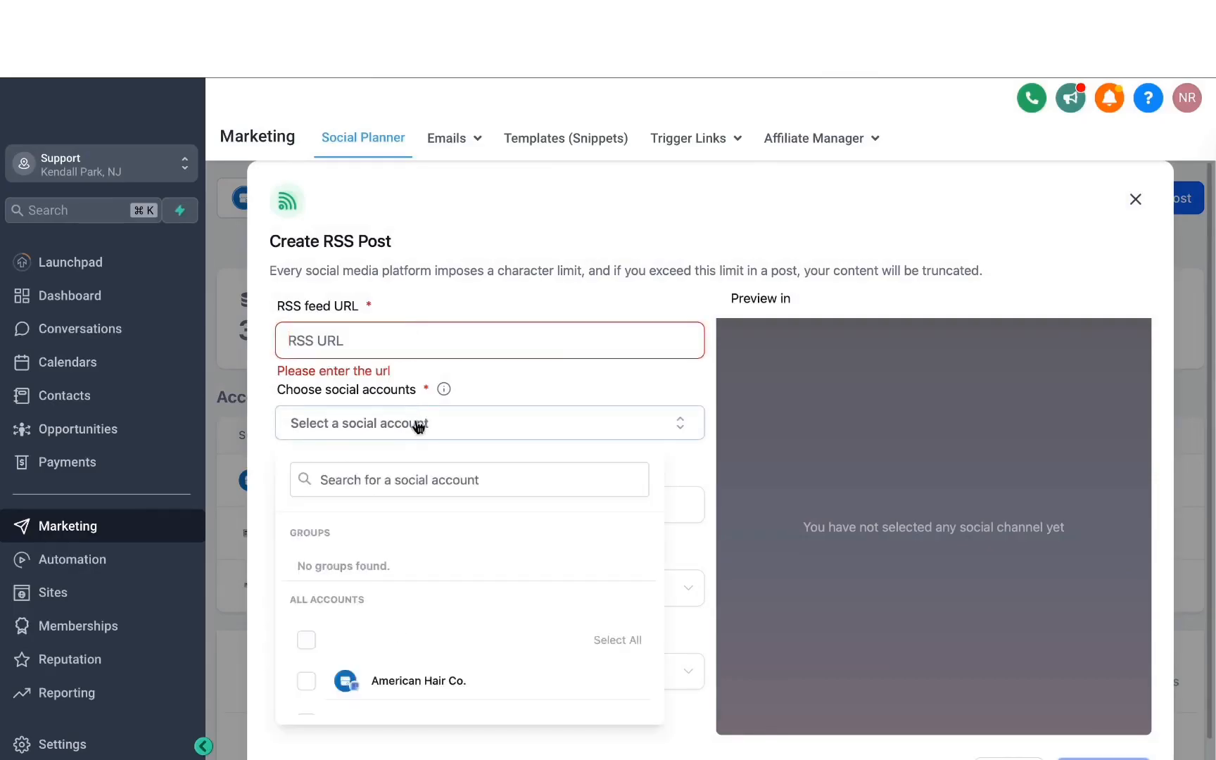
scroll(367, 573, down, 1)
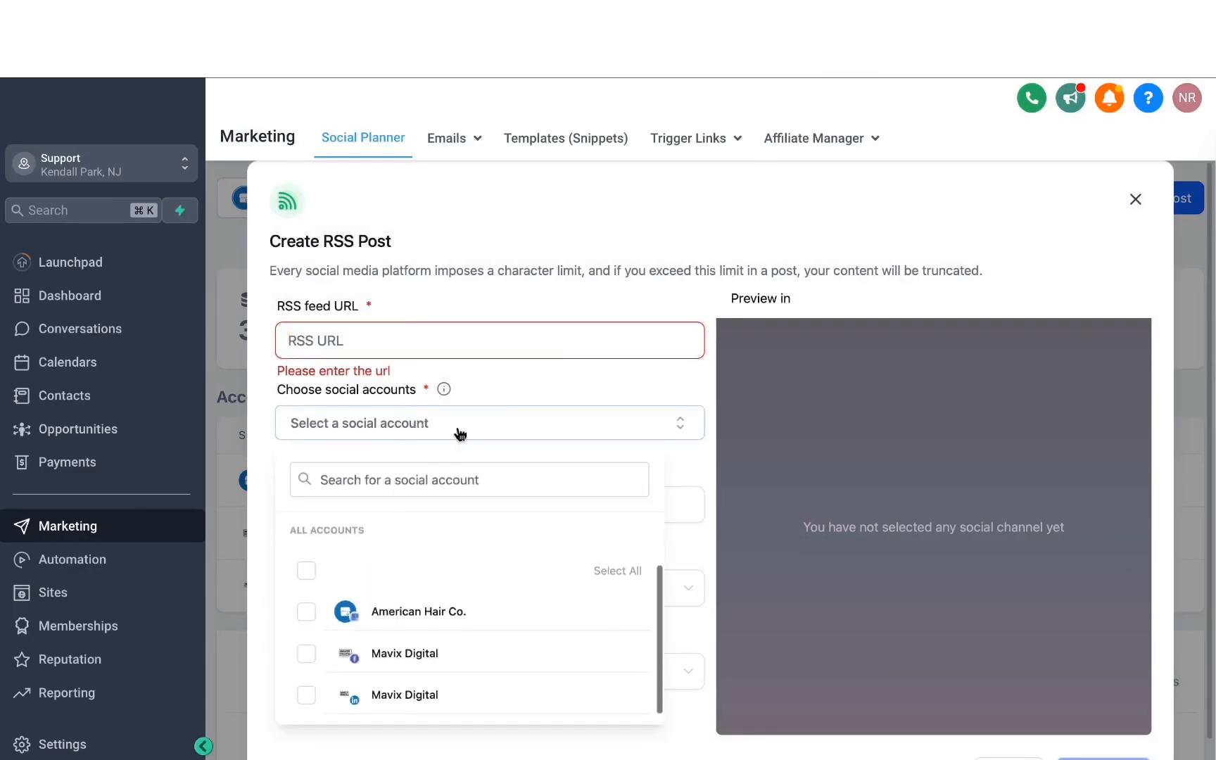
click(477, 370)
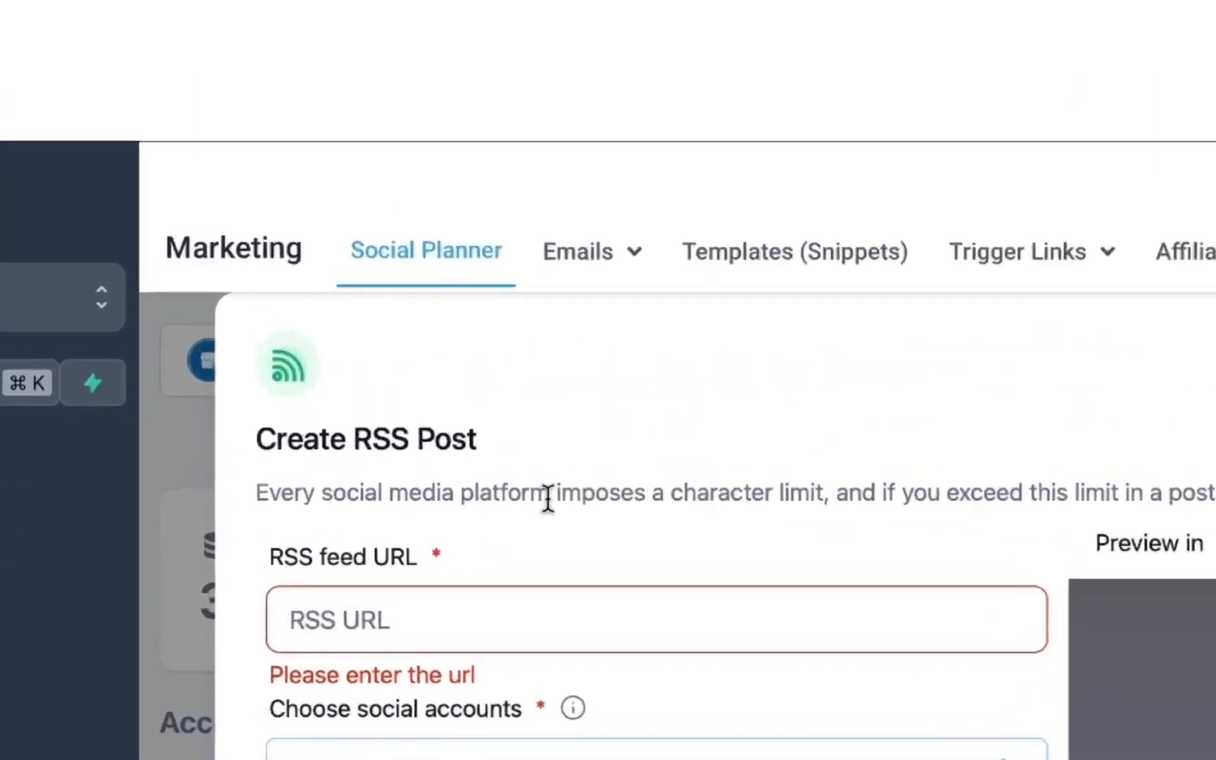
Step: Create a new email campaign from the Blank template using the Design Editor
click(612, 278)
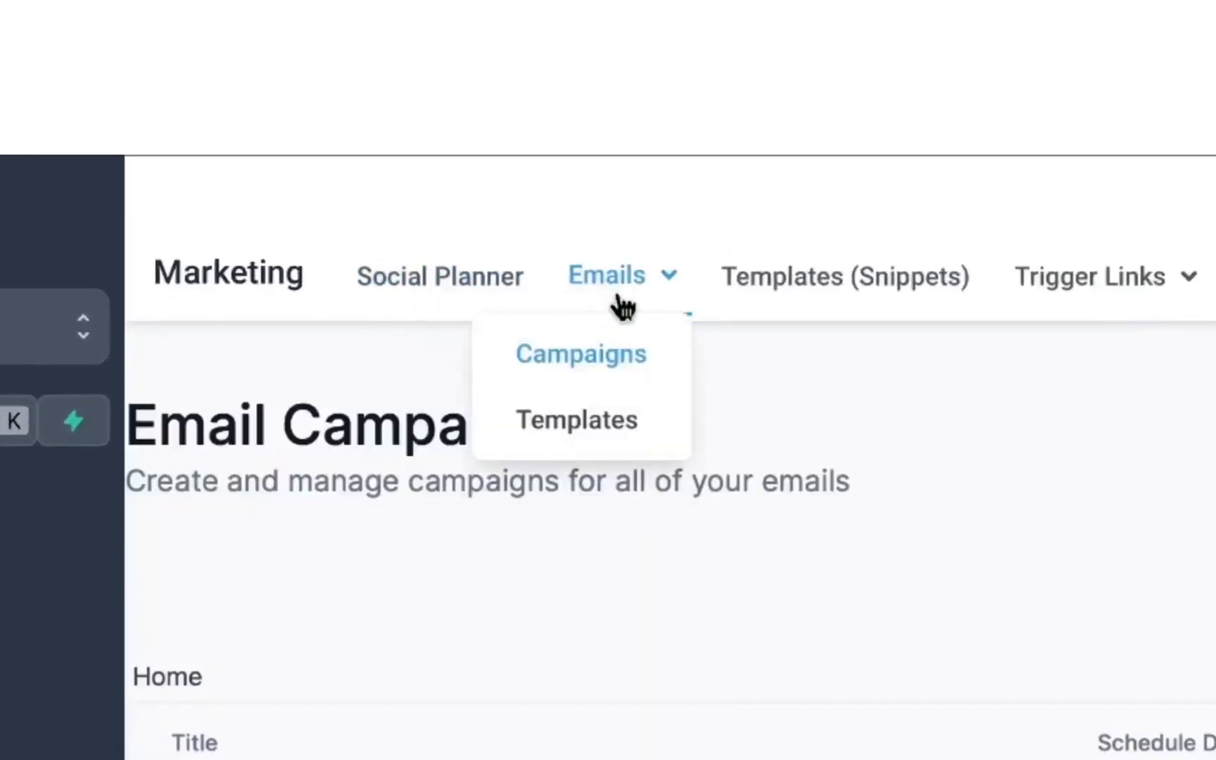
click(599, 361)
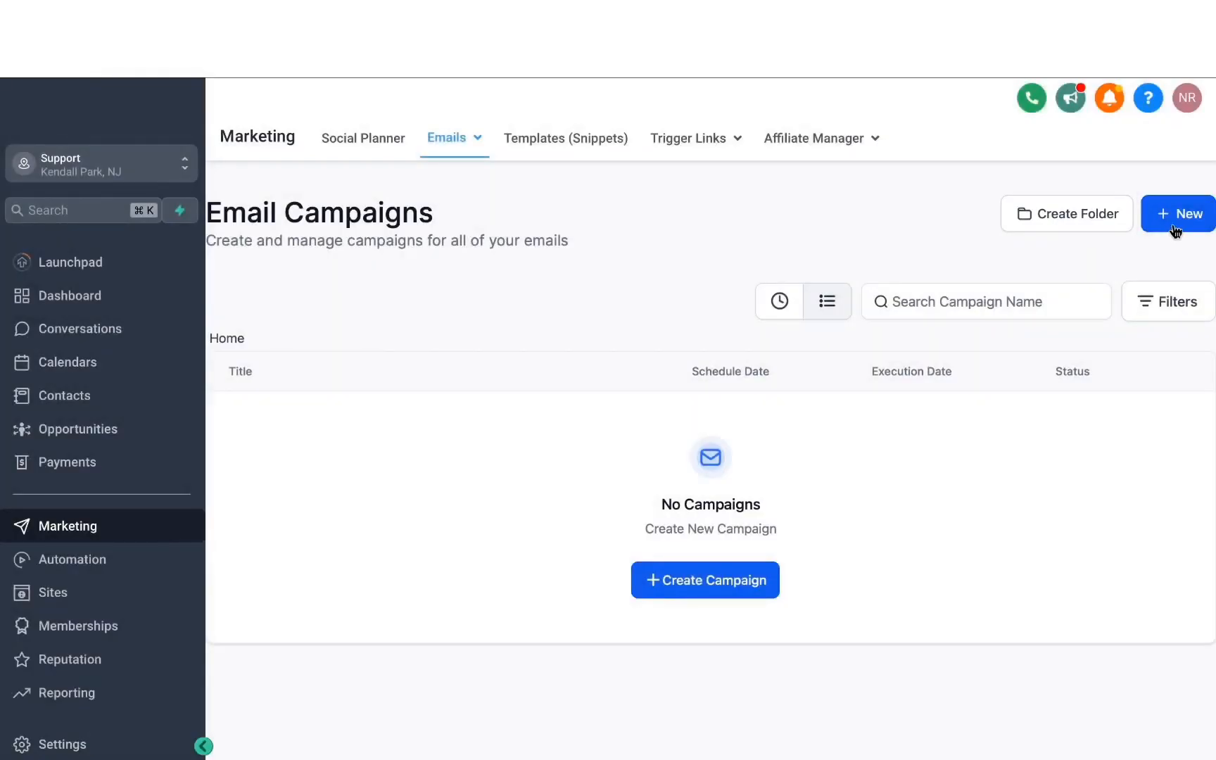
click(1175, 223)
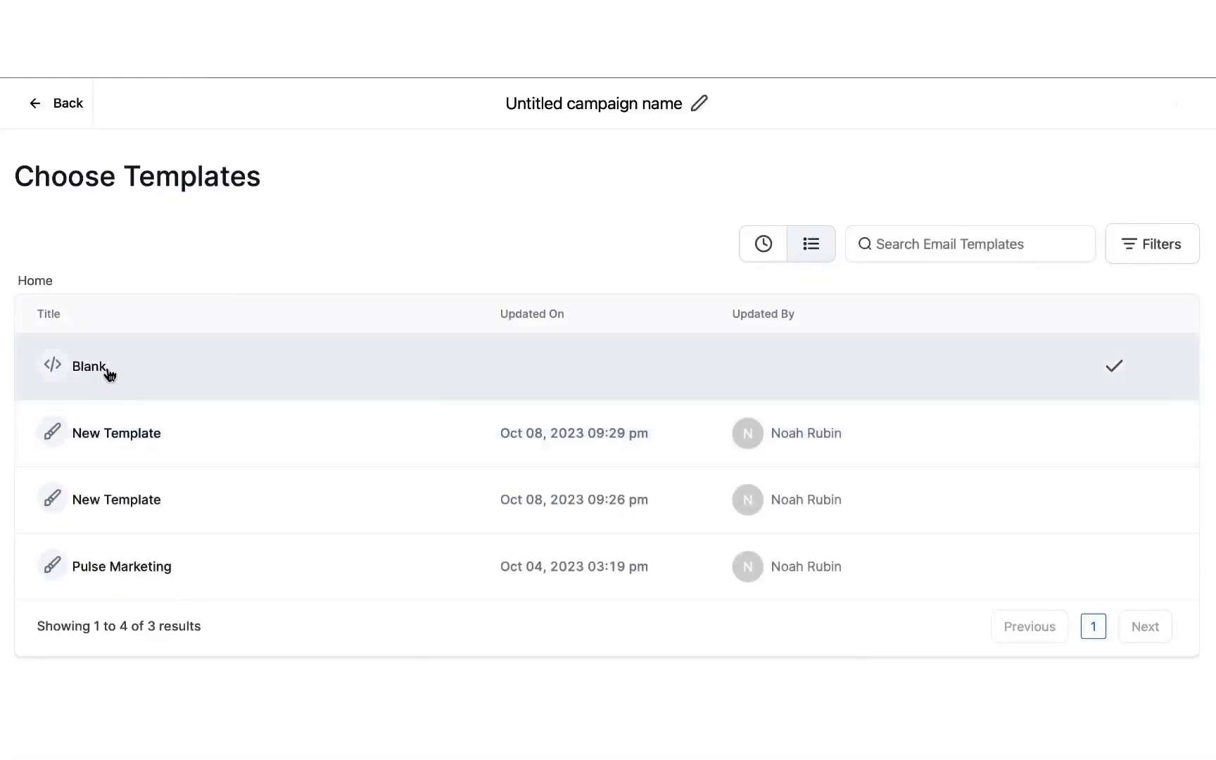
click(107, 371)
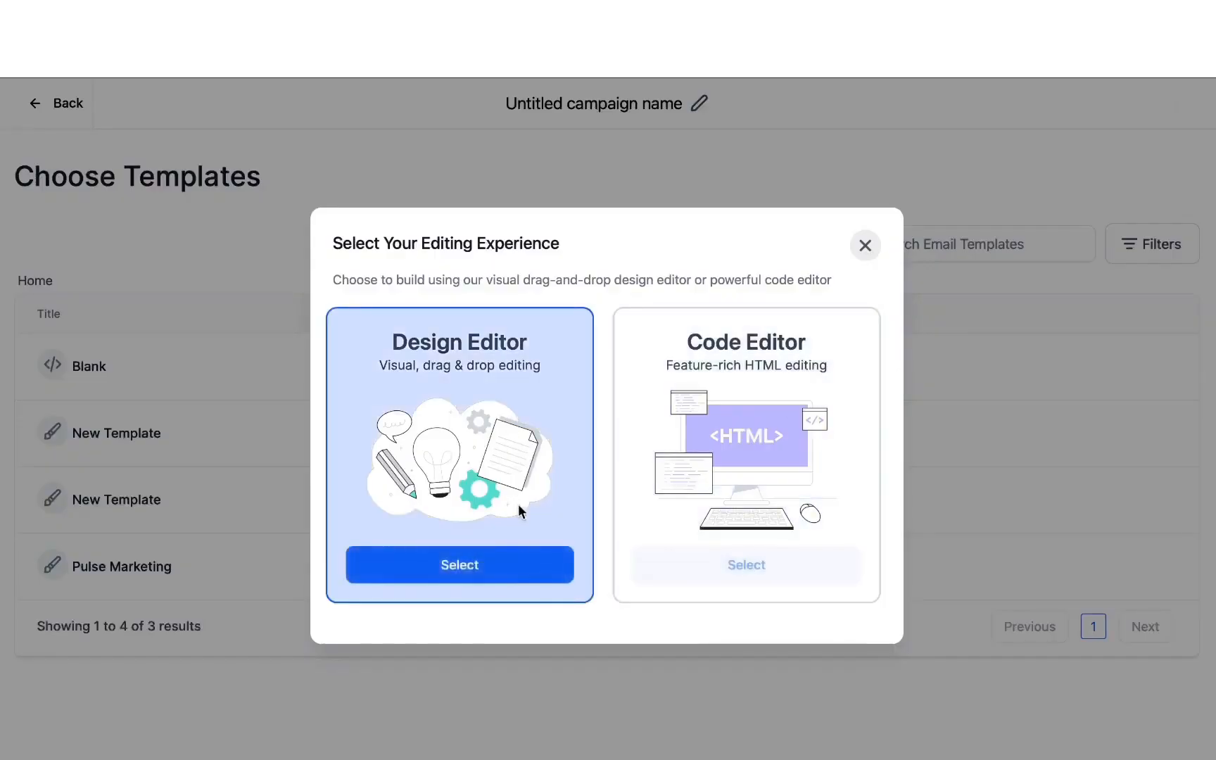
click(492, 565)
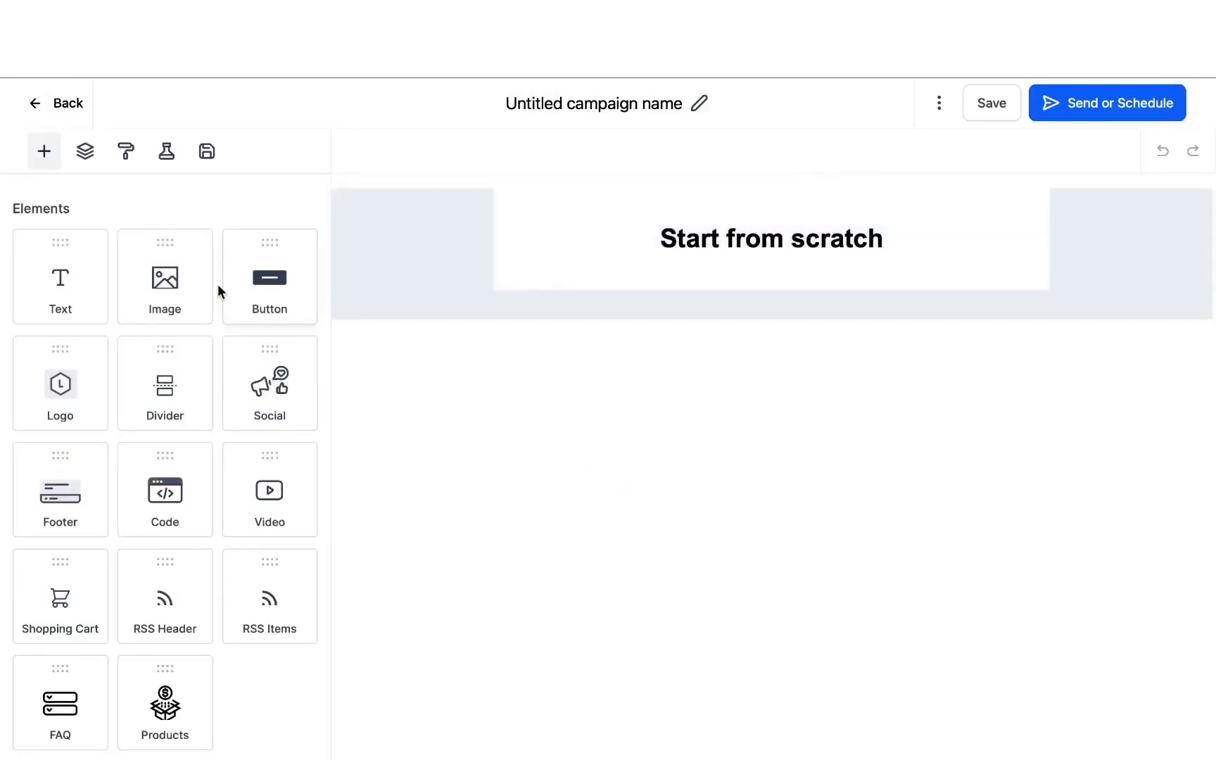
Step: Add an image block to the email below the "Start from scratch" heading, keeping its default settings
click(197, 315)
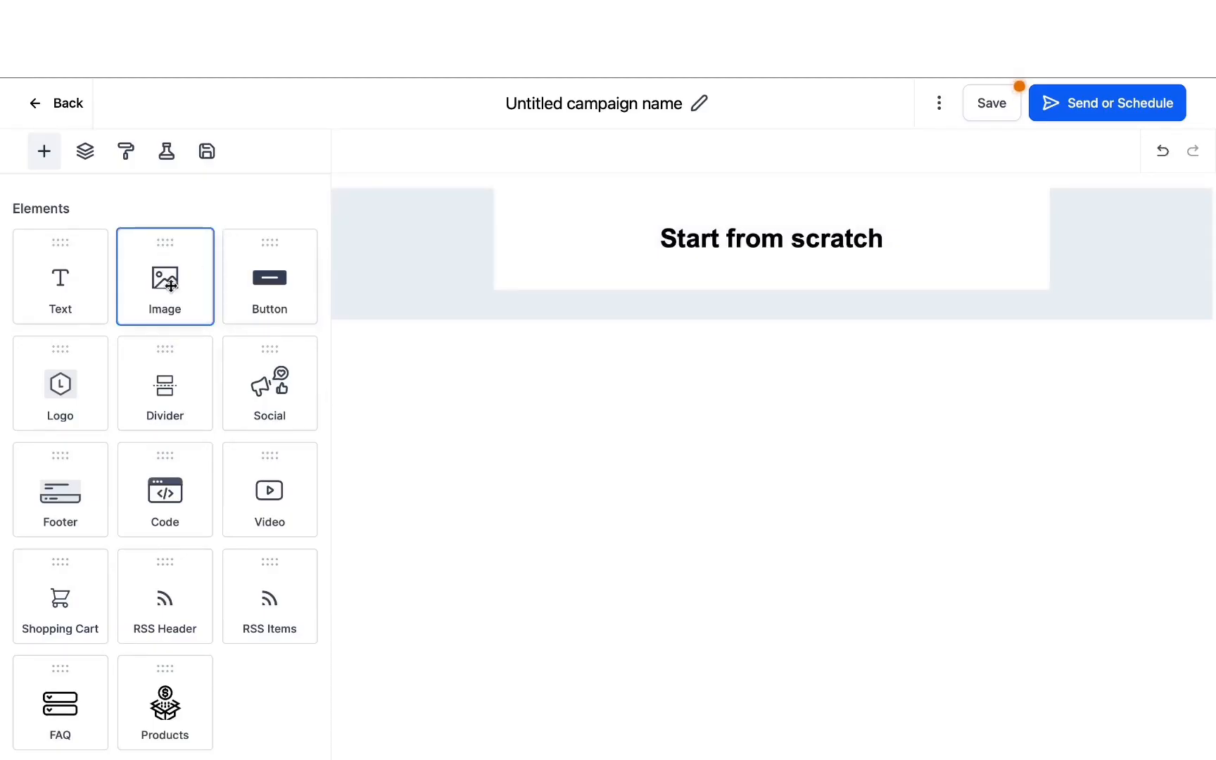
drag(165, 278, 595, 281)
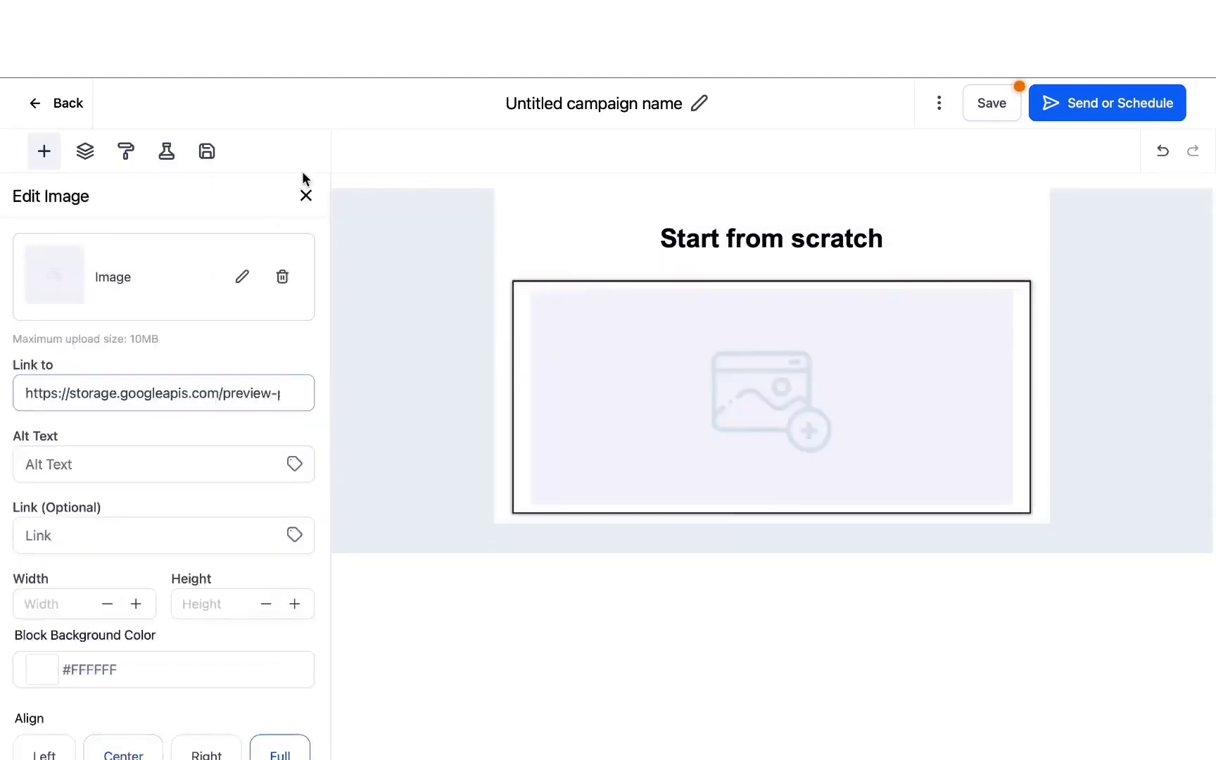
click(305, 195)
Step: Add a two-column layout below the image block in the email
scroll(202, 350, down, 5)
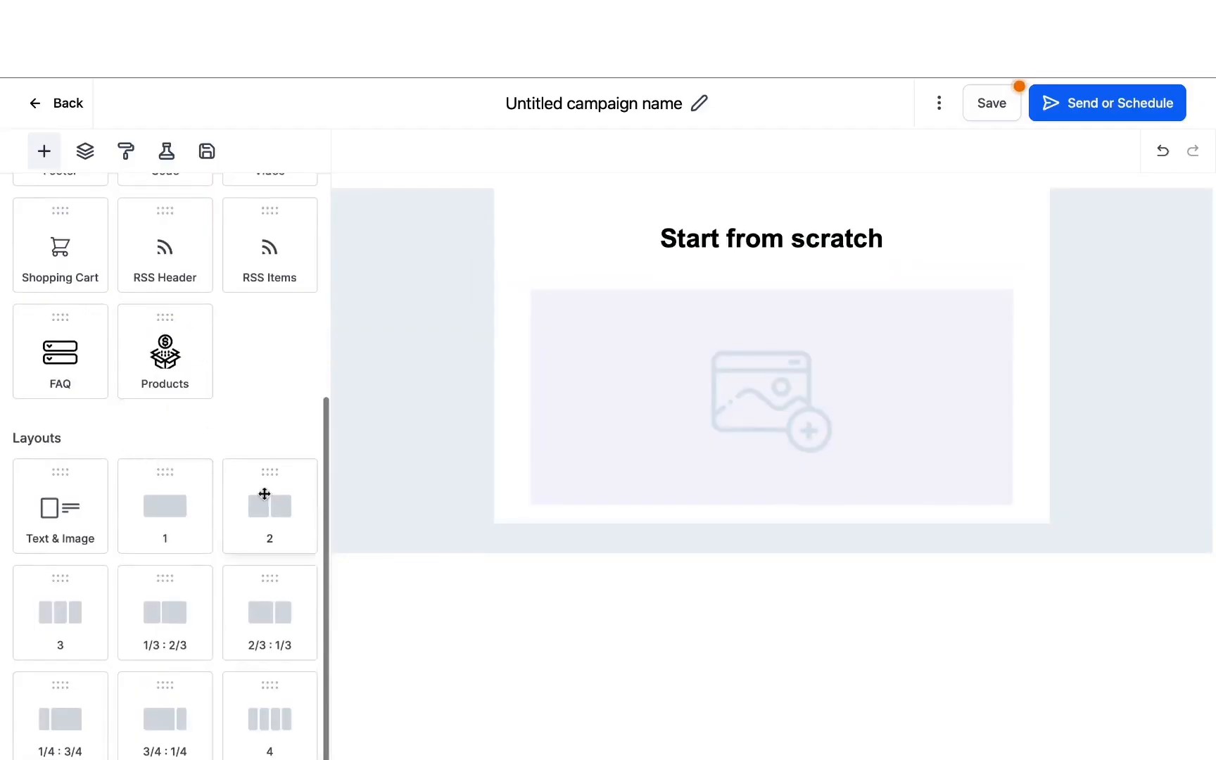
drag(263, 491, 641, 532)
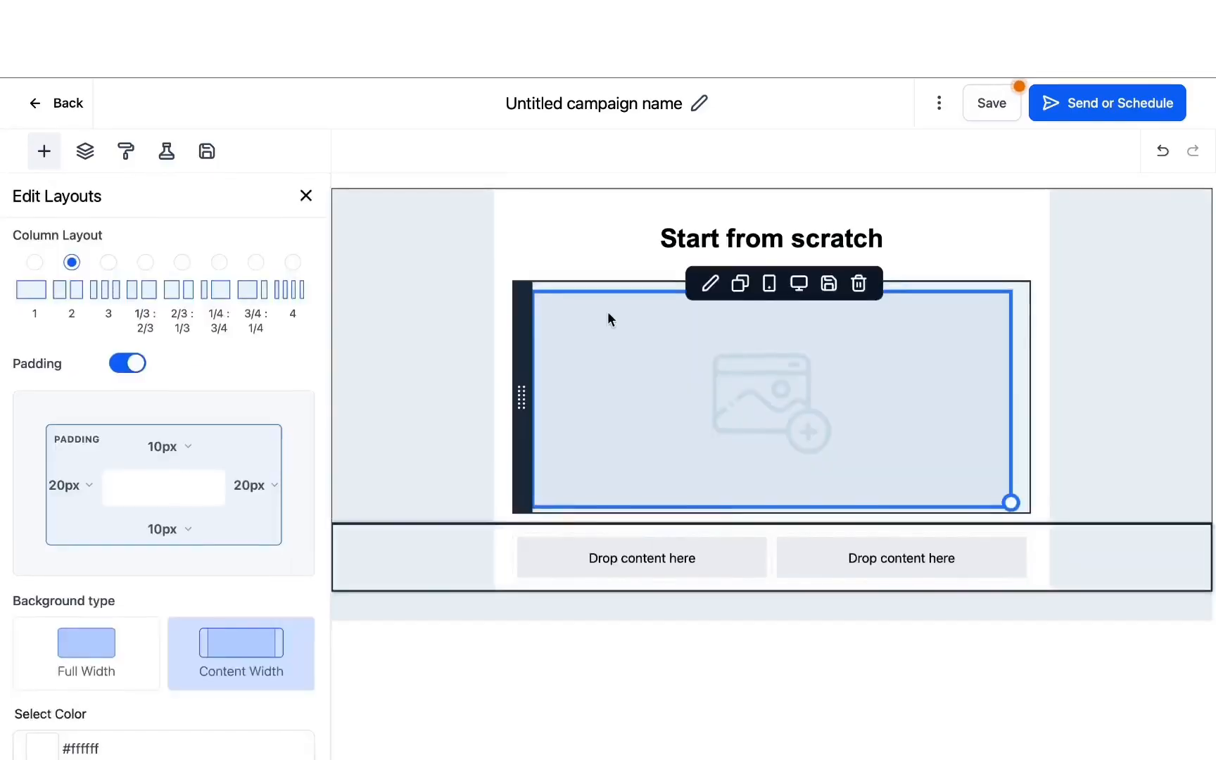
click(304, 197)
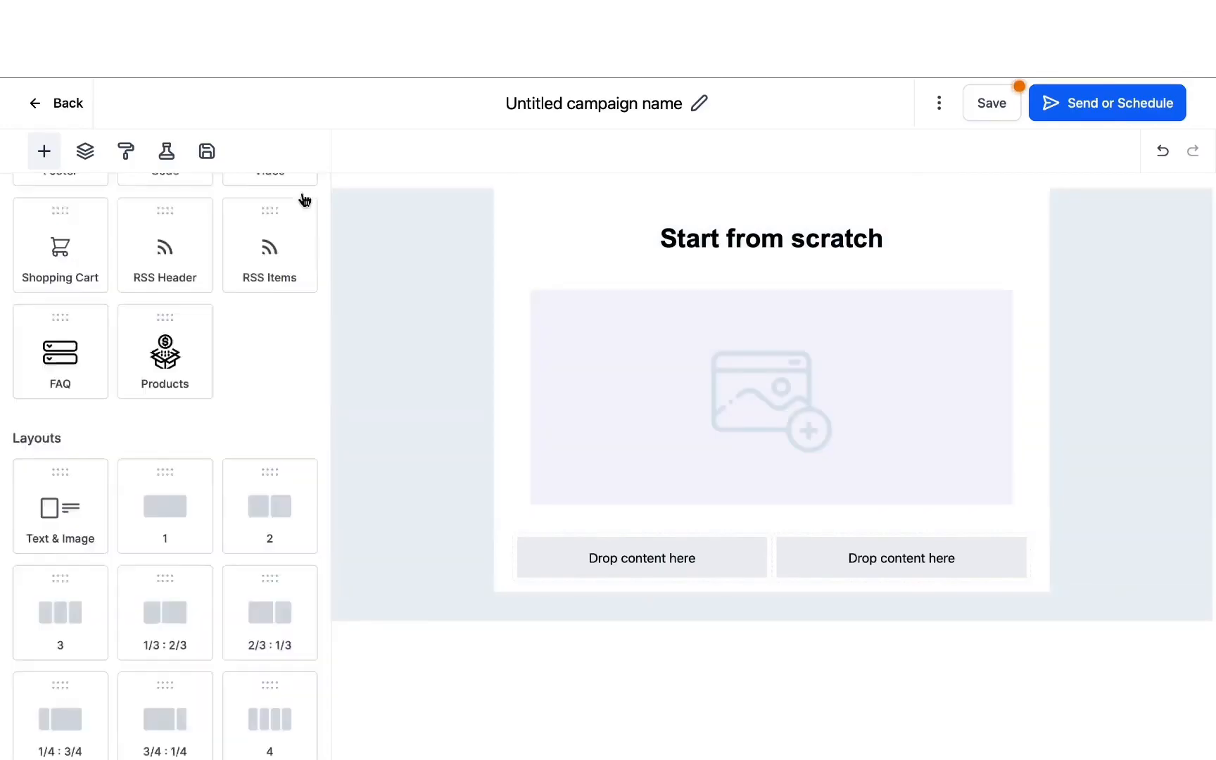
Step: Place an image block in each column of the two-column layout
scroll(164, 317, up, 5)
drag(155, 309, 642, 575)
click(309, 199)
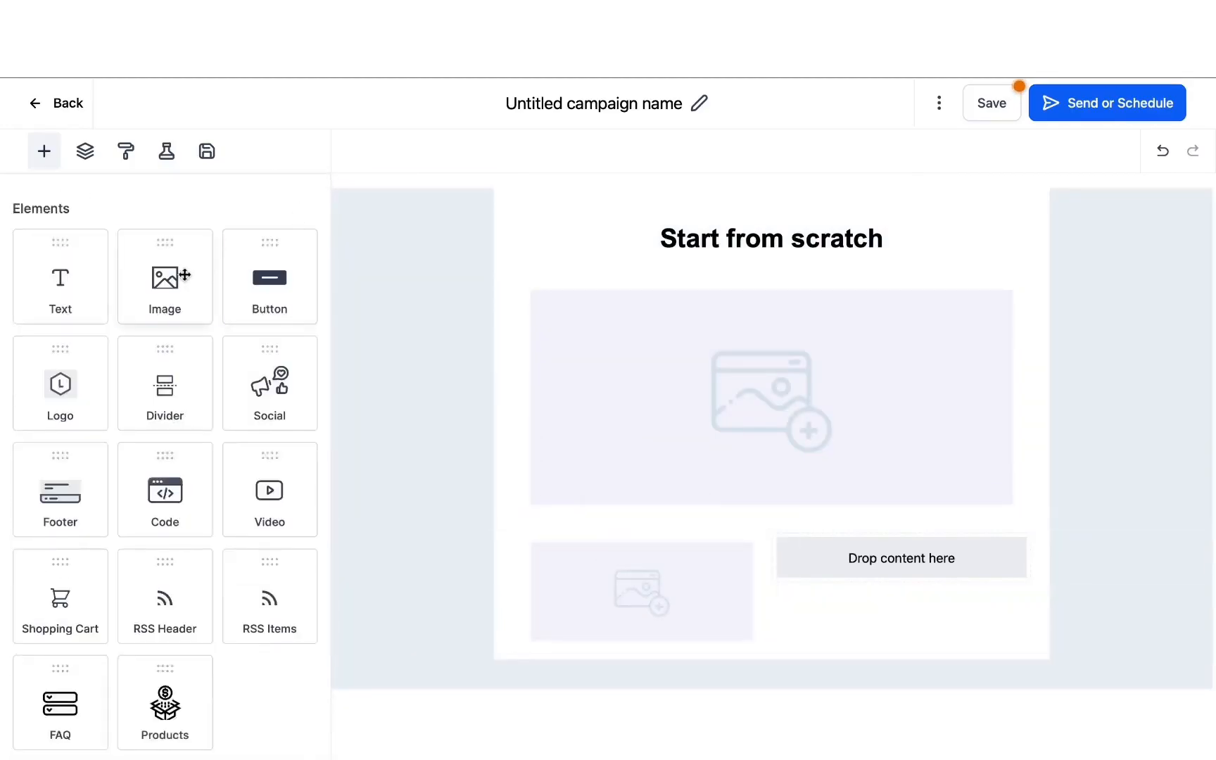
drag(169, 277, 844, 570)
click(305, 196)
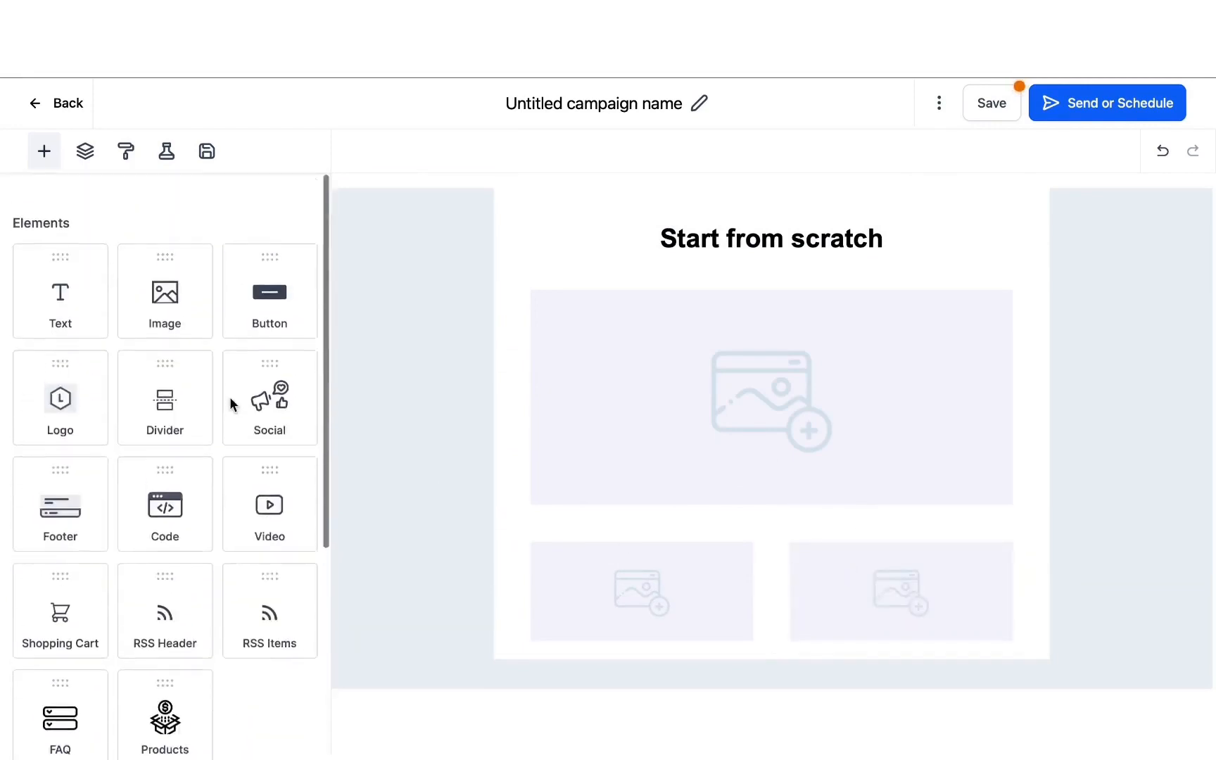
scroll(230, 402, down, 5)
scroll(230, 402, up, 1)
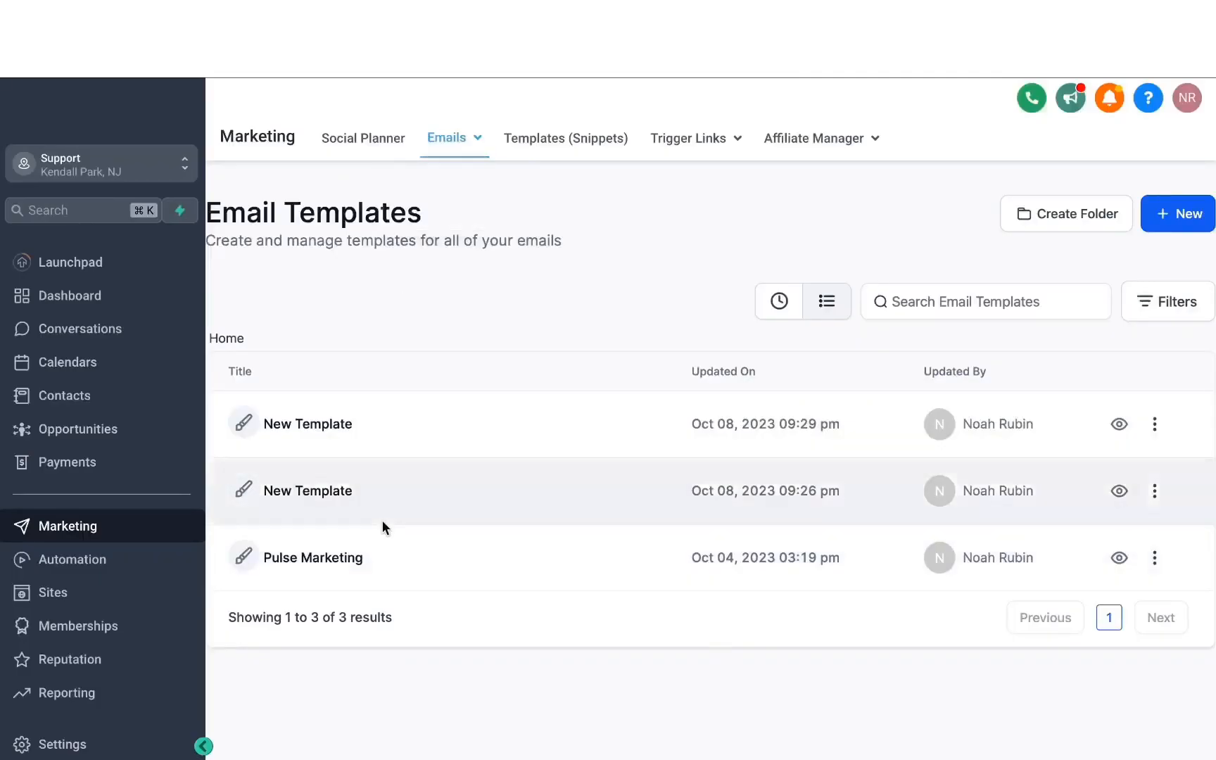
Step: Open the Pulse Marketing email template and review its design from header to footer
click(331, 567)
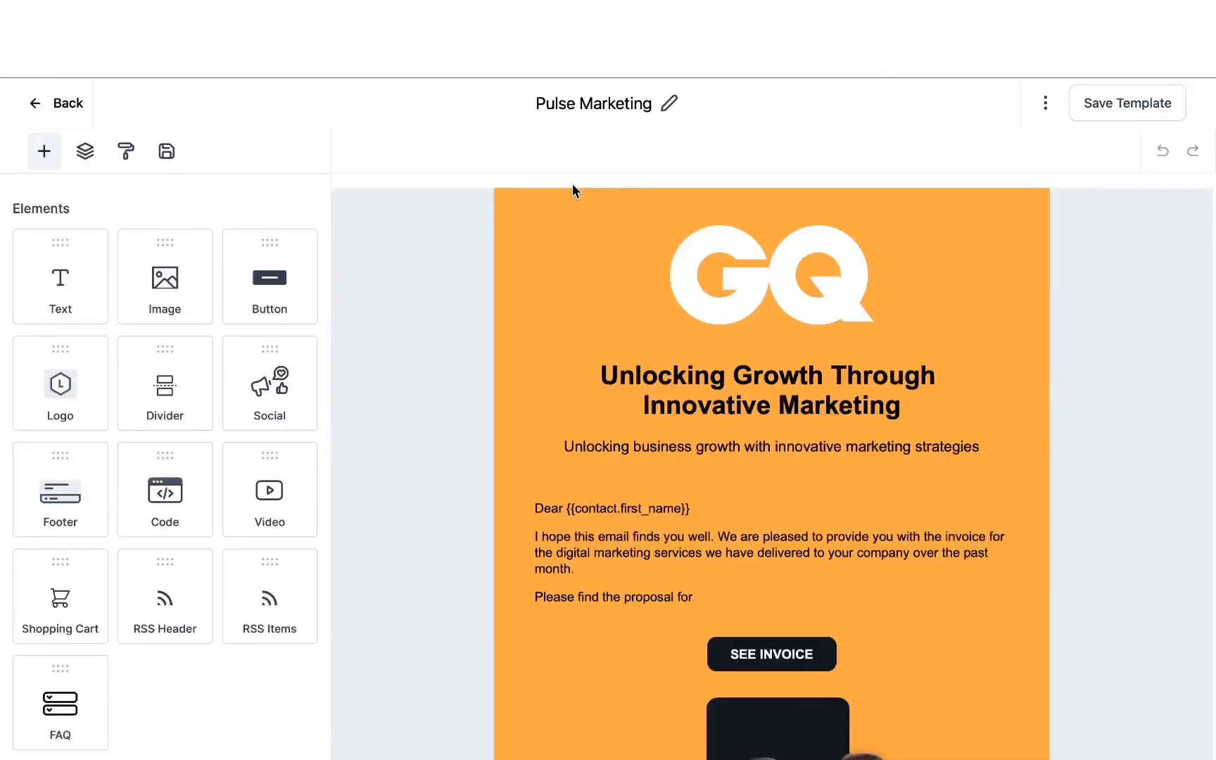
scroll(527, 260, down, 6)
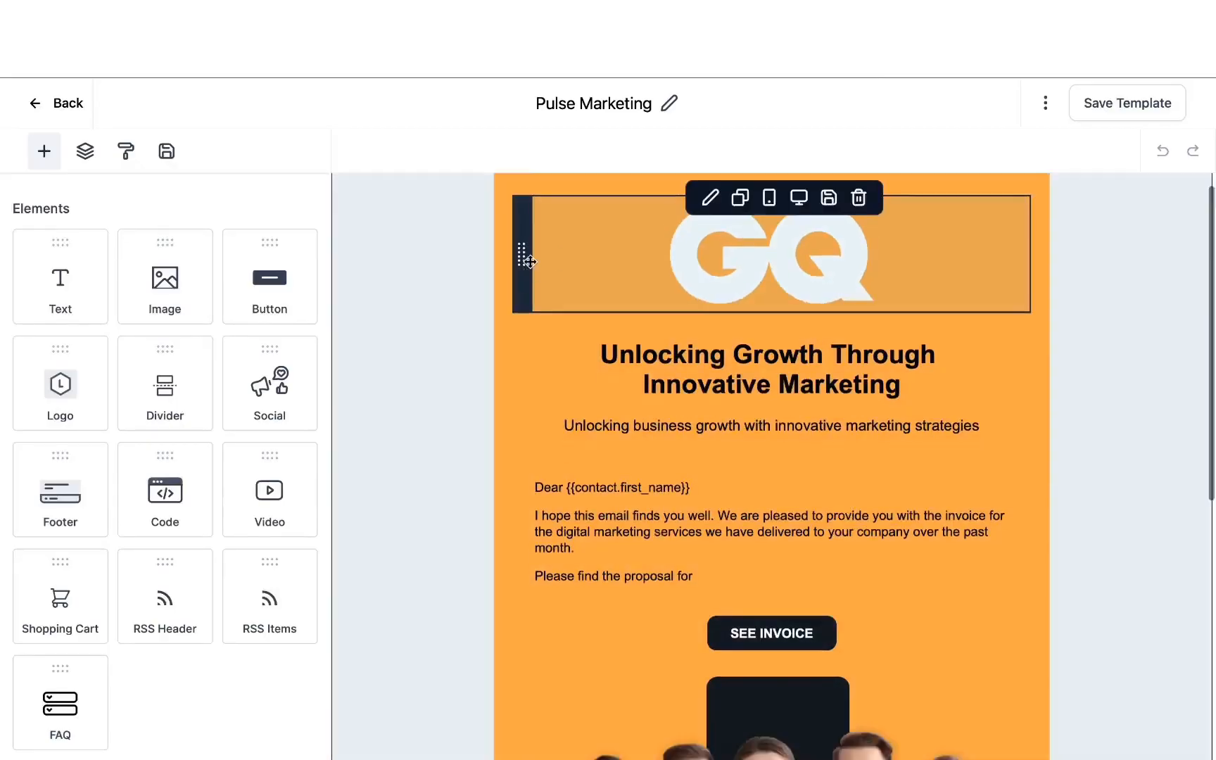
scroll(531, 261, down, 3)
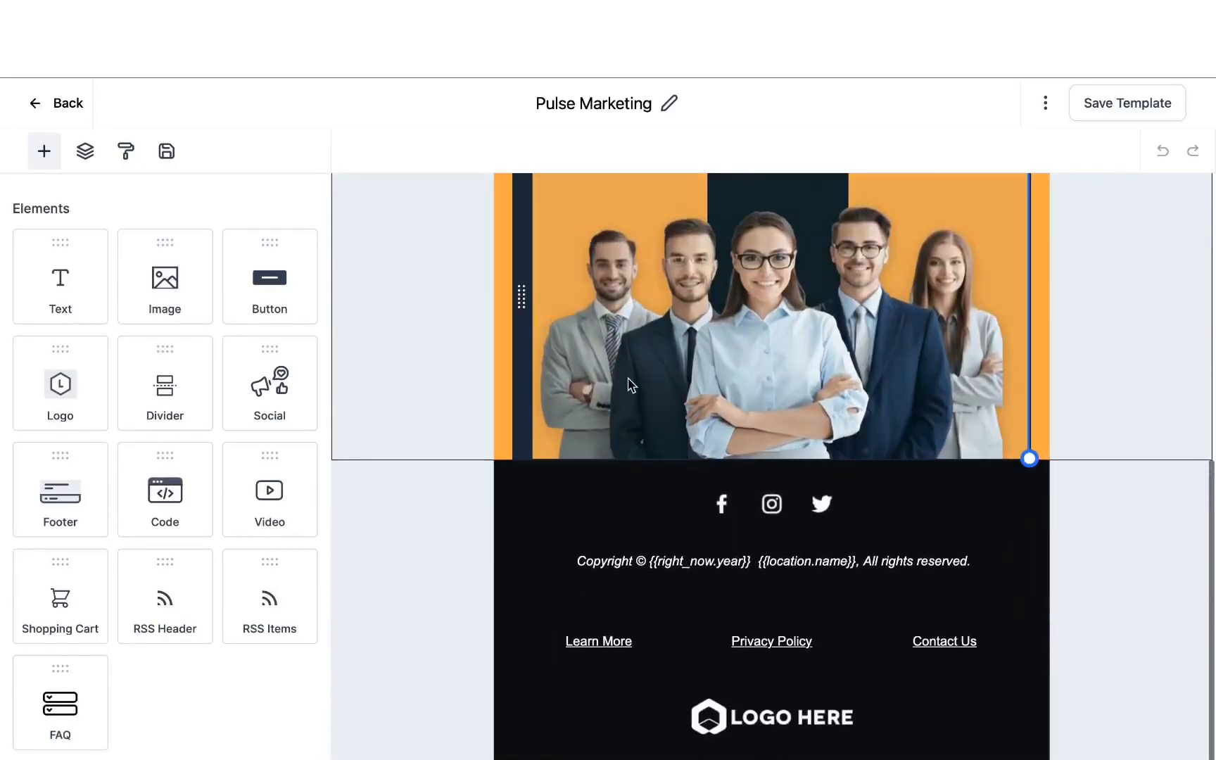
scroll(628, 384, up, 10)
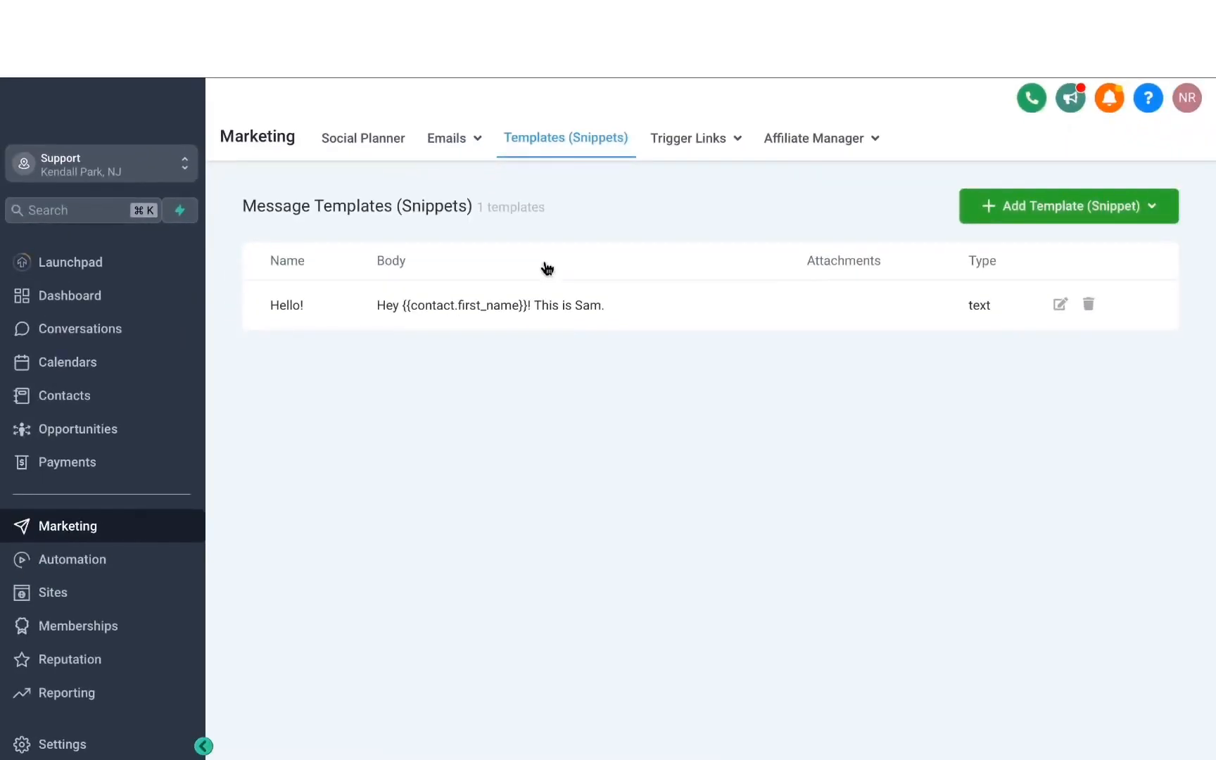
Step: Examine the form for a new text template snippet and close it without creating one
click(1031, 216)
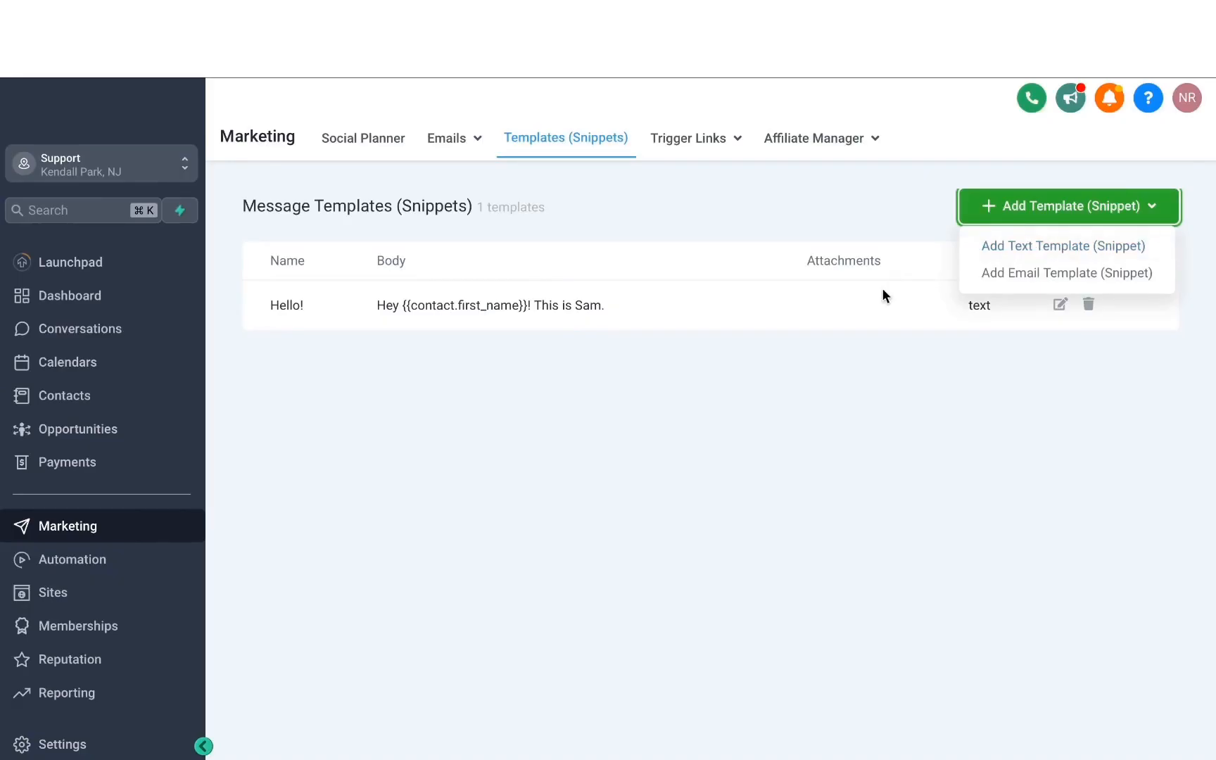
click(985, 247)
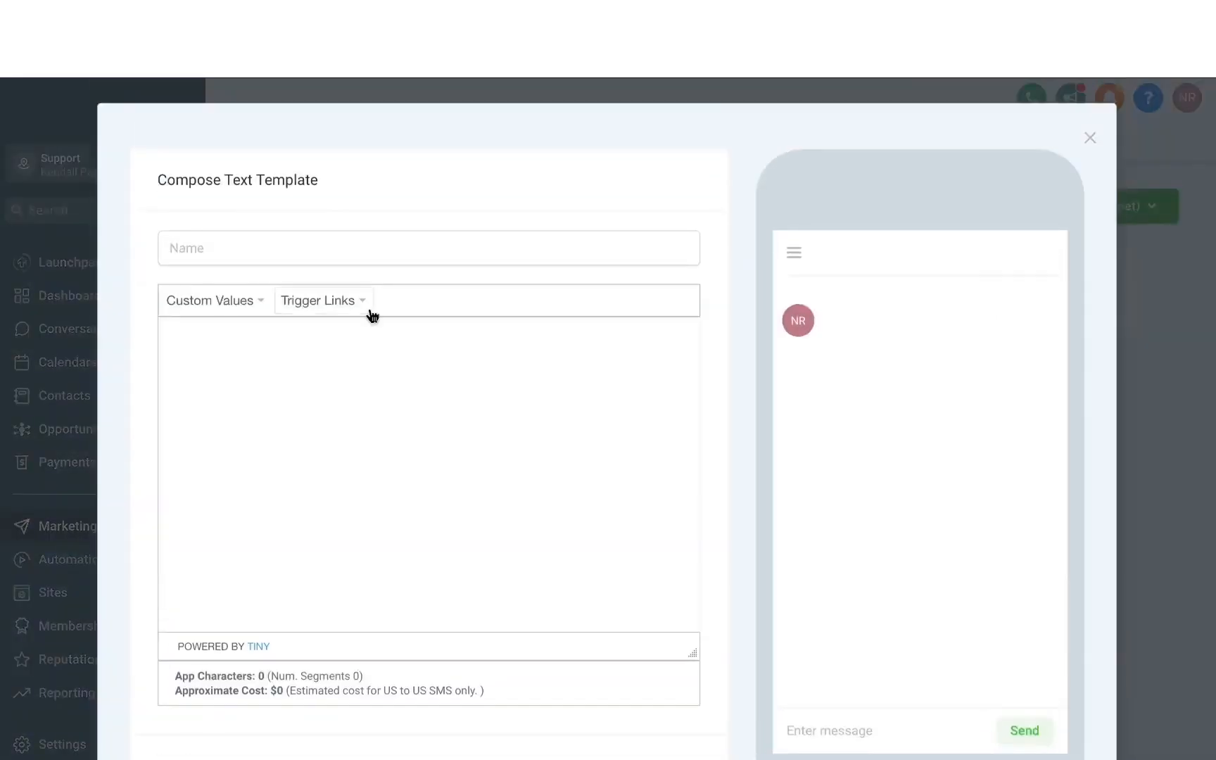
click(307, 256)
click(311, 342)
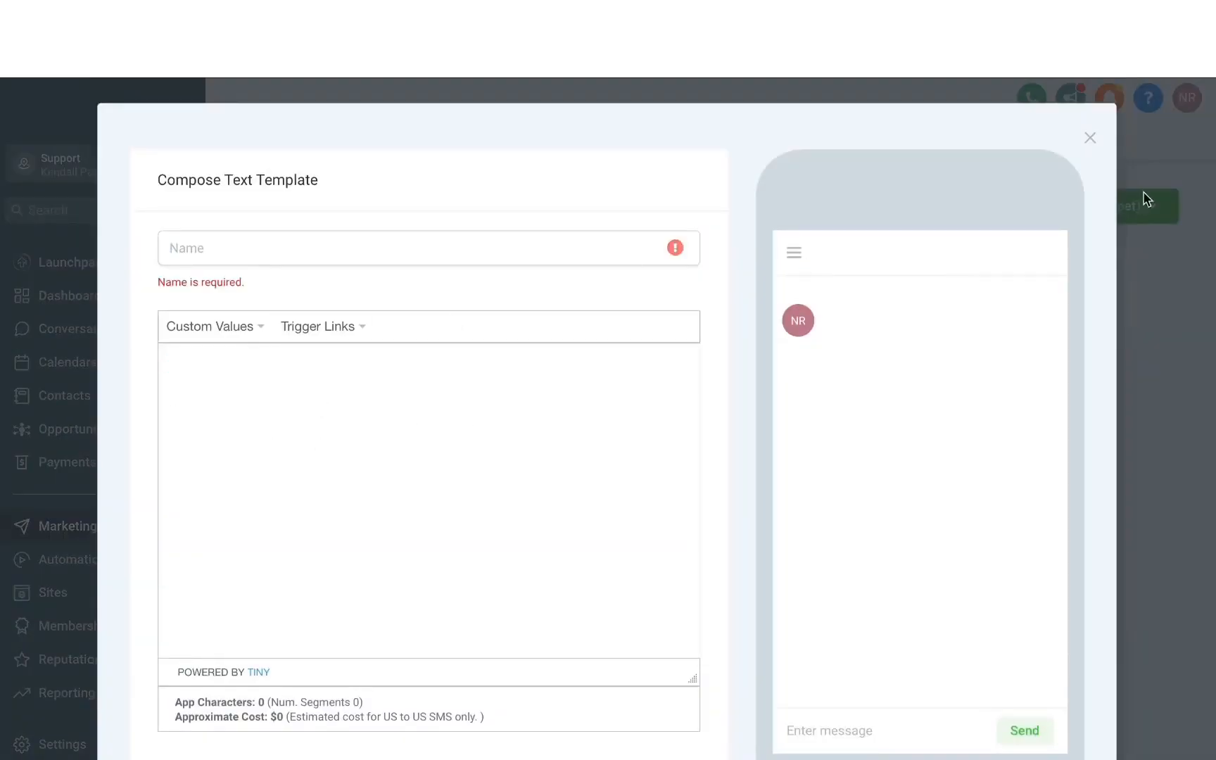
click(1089, 139)
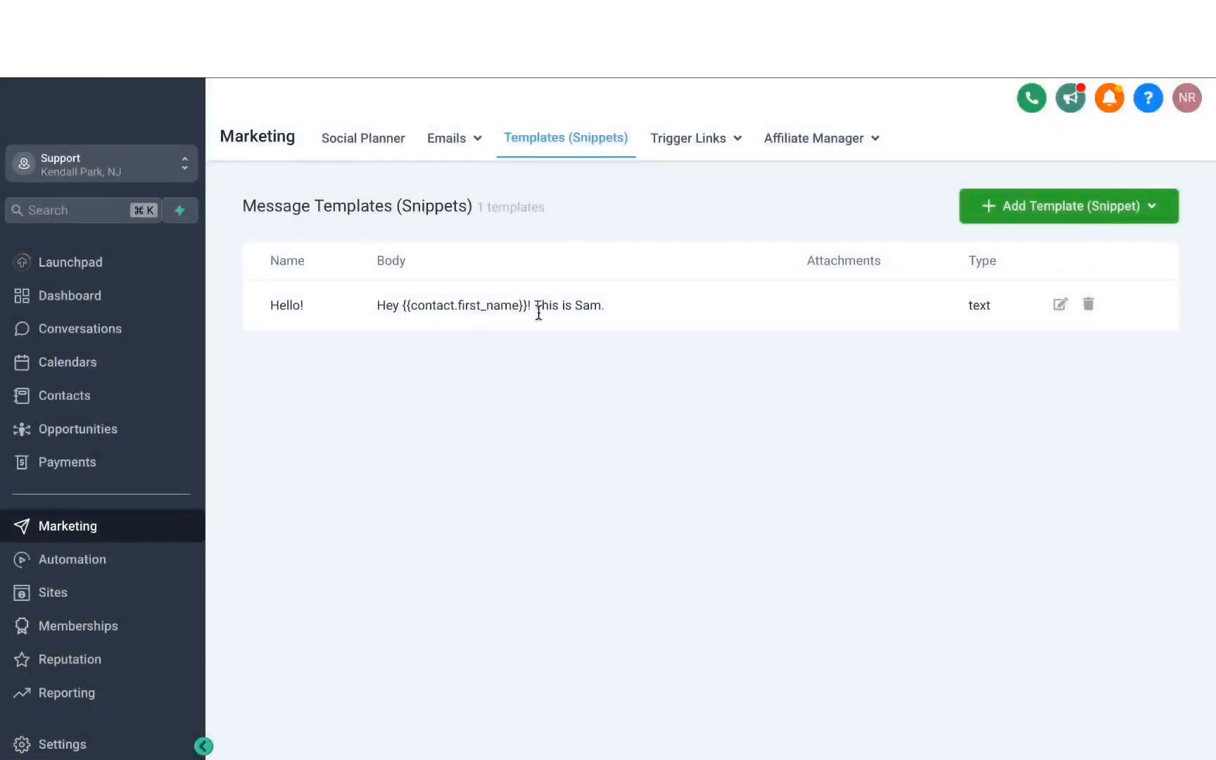
Step: Open the Hello! snippet for editing, review its name, message and available contact custom values, and save it
click(1060, 305)
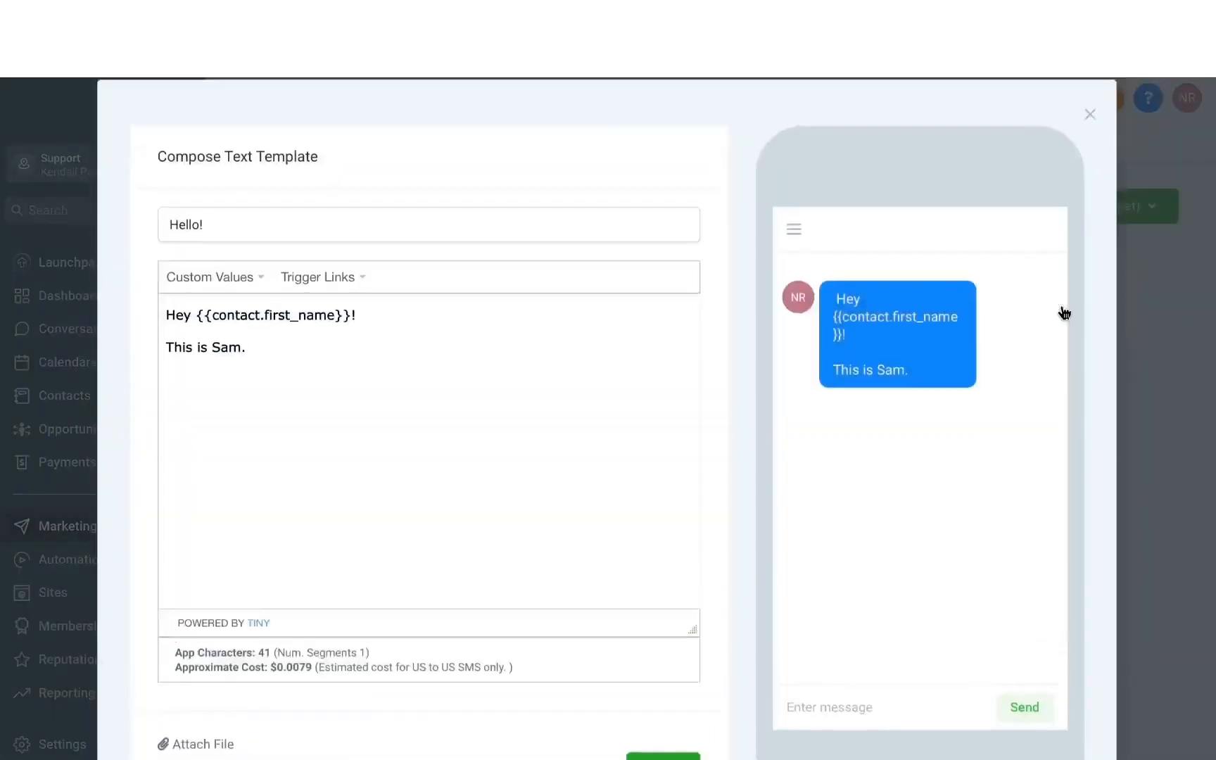
drag(226, 244, 100, 244)
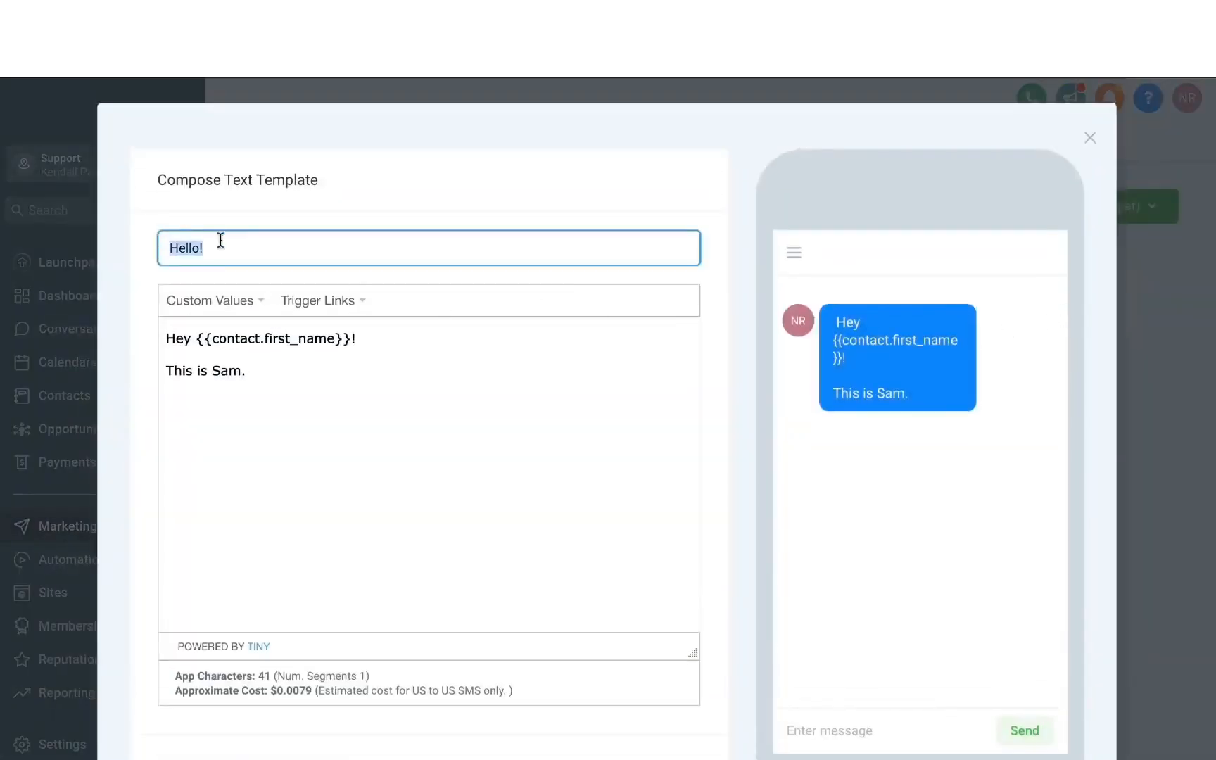
drag(265, 390, 147, 312)
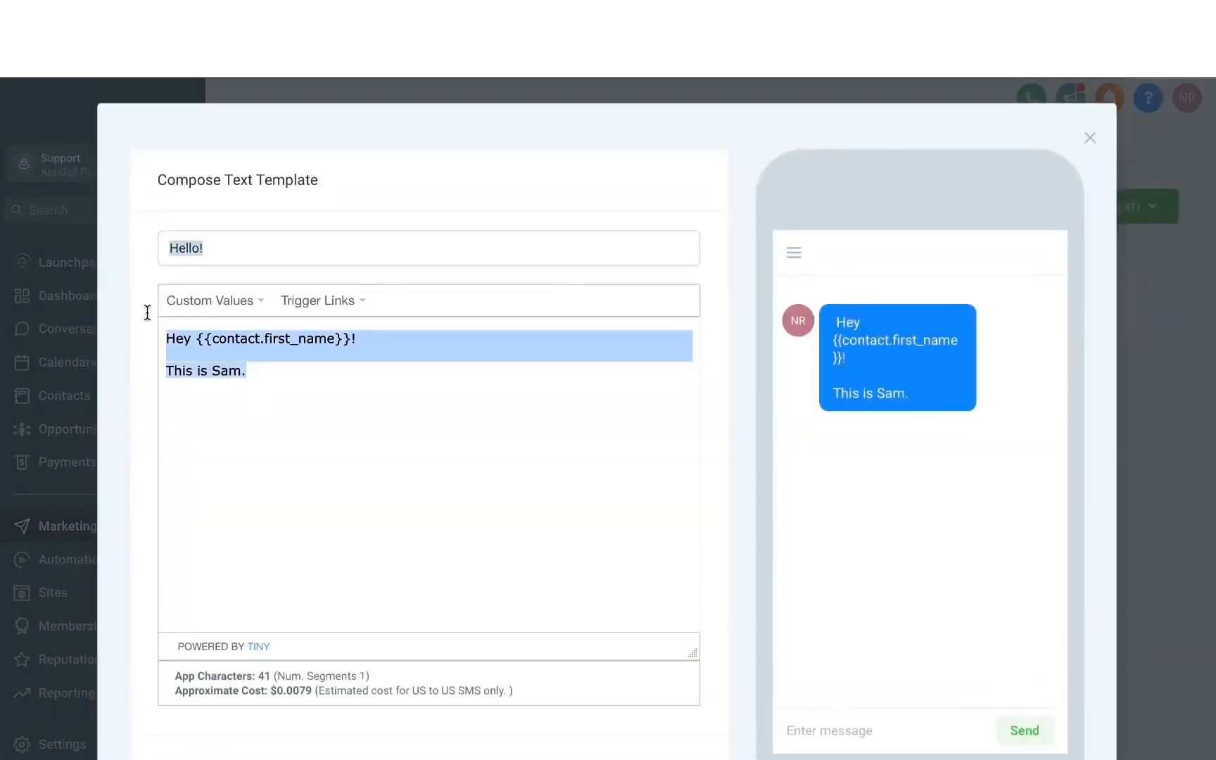
click(215, 301)
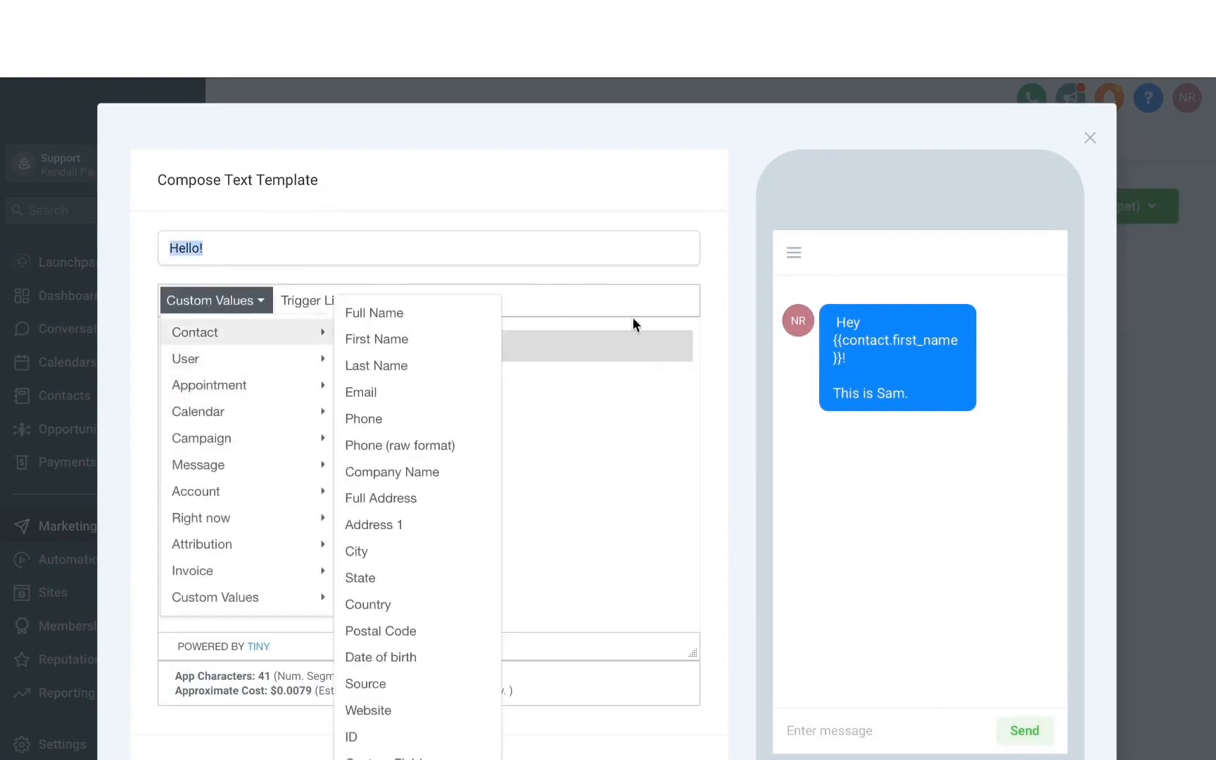
click(592, 396)
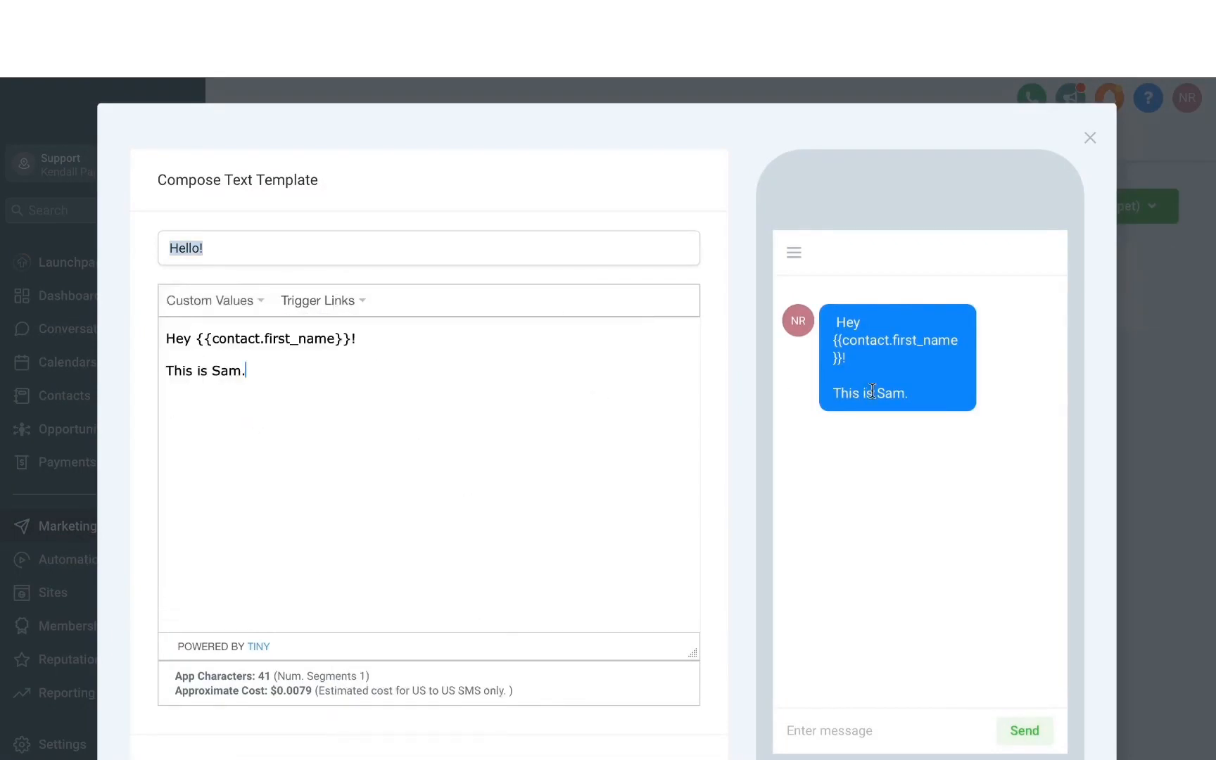
scroll(684, 365, down, 2)
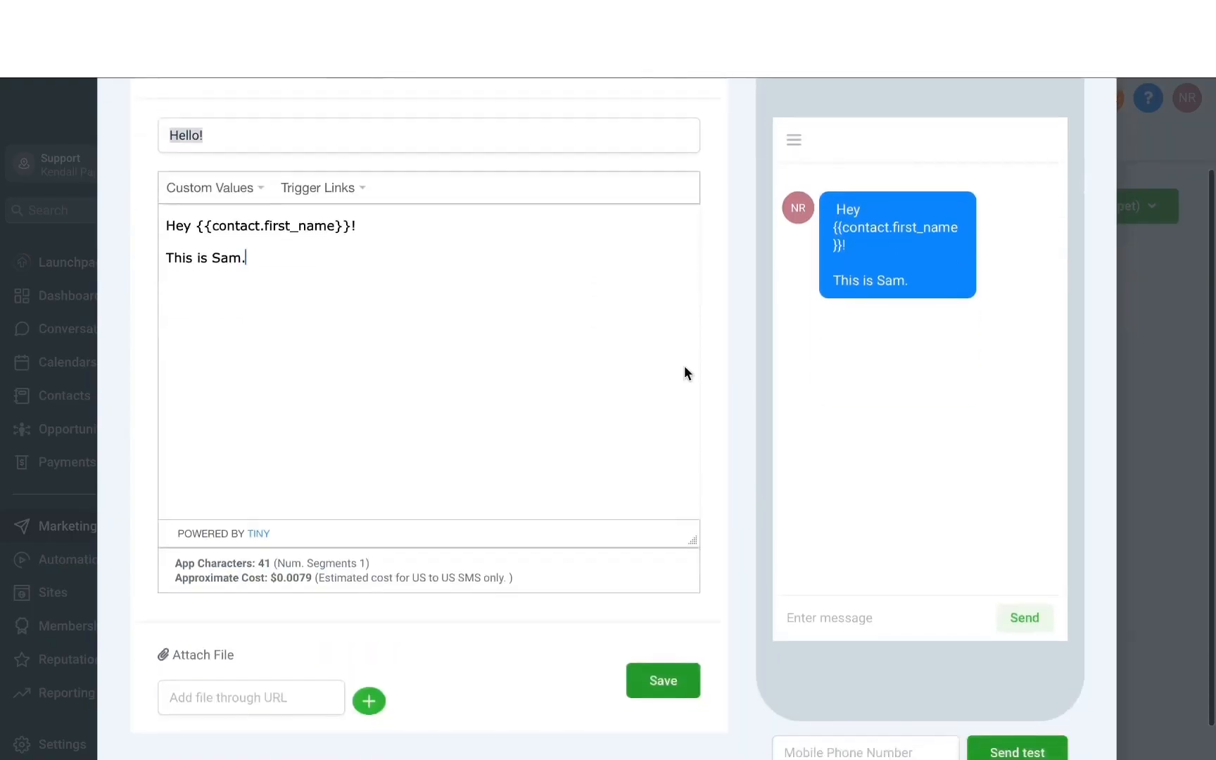
click(681, 680)
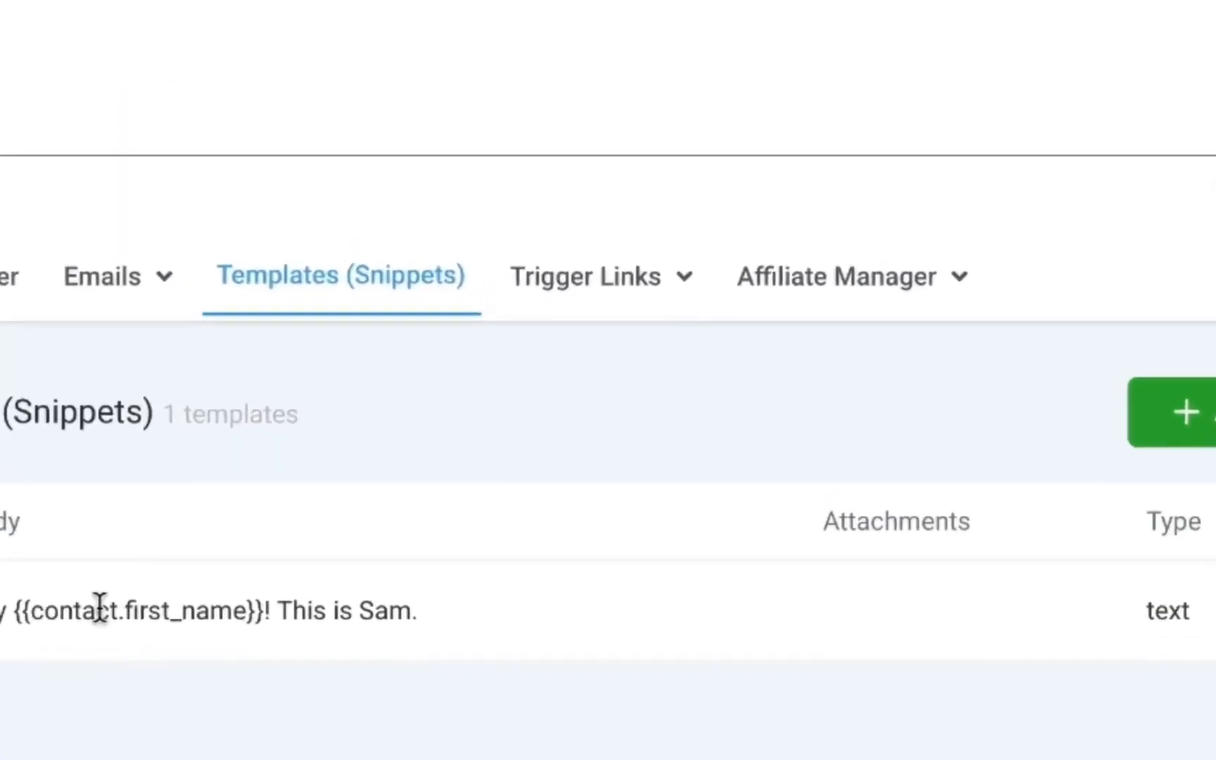
Step: Open the list of trigger links in Marketing
click(561, 299)
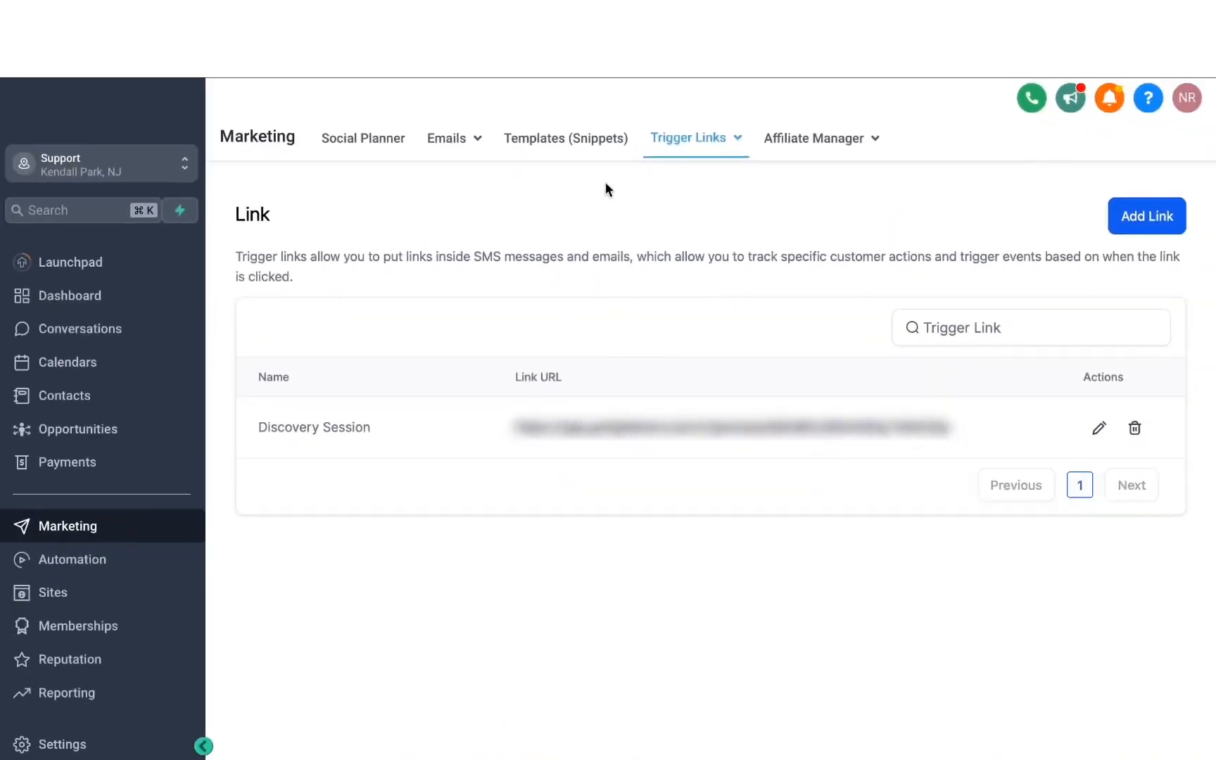
Step: Add a trigger link named "Marketing offer" with the link URL "being marketer.com" and save it
click(1140, 218)
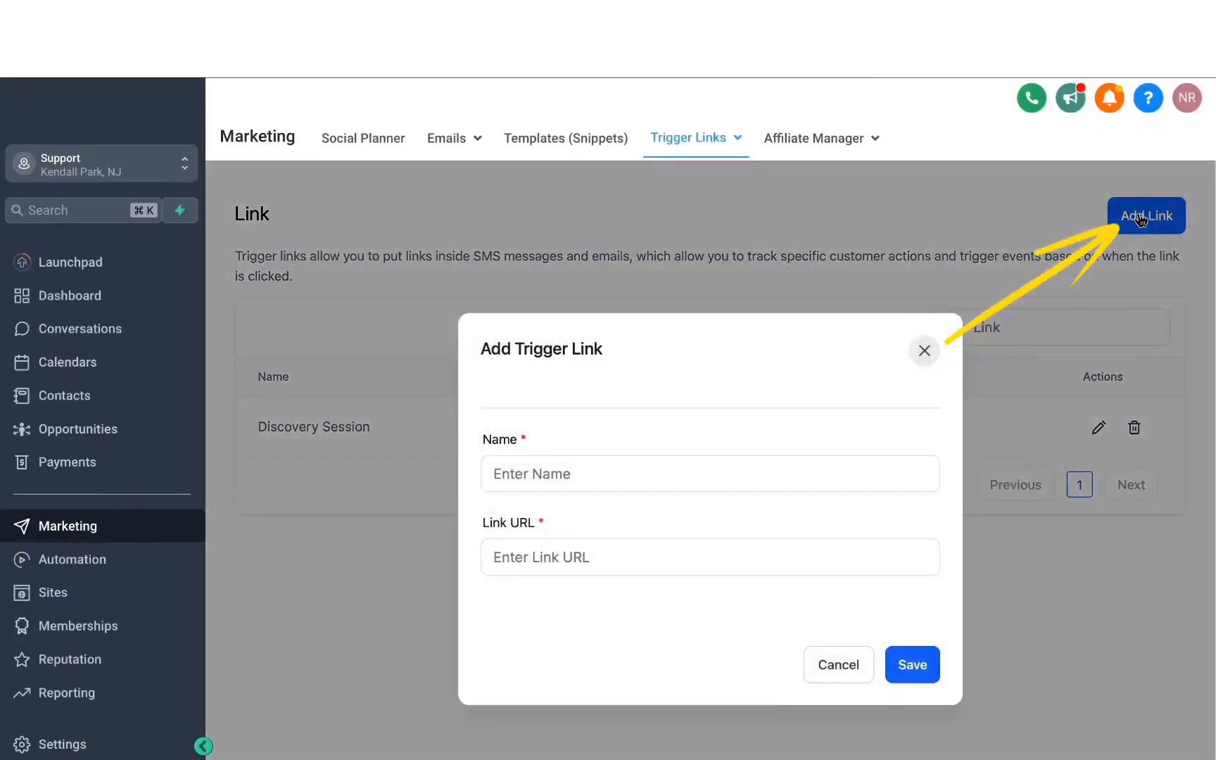
click(561, 476)
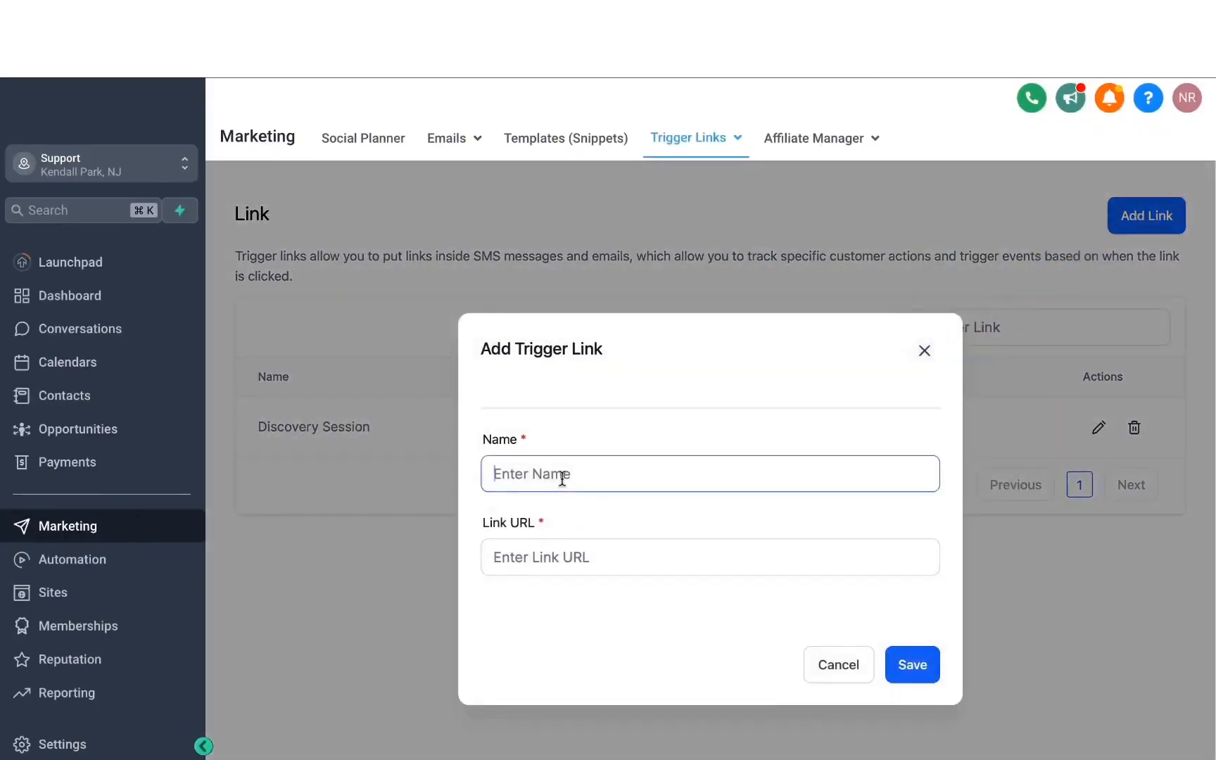
text(Marketing offer)
click(497, 558)
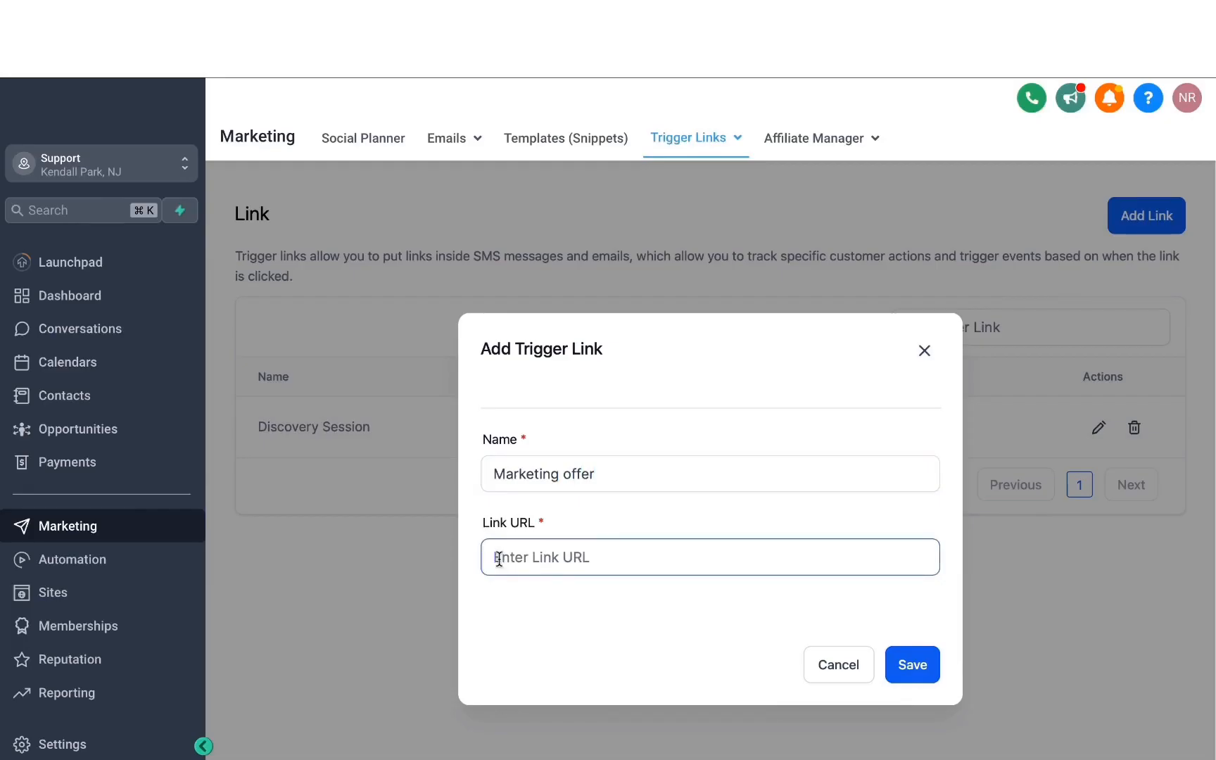
text(being marketer.com)
click(913, 665)
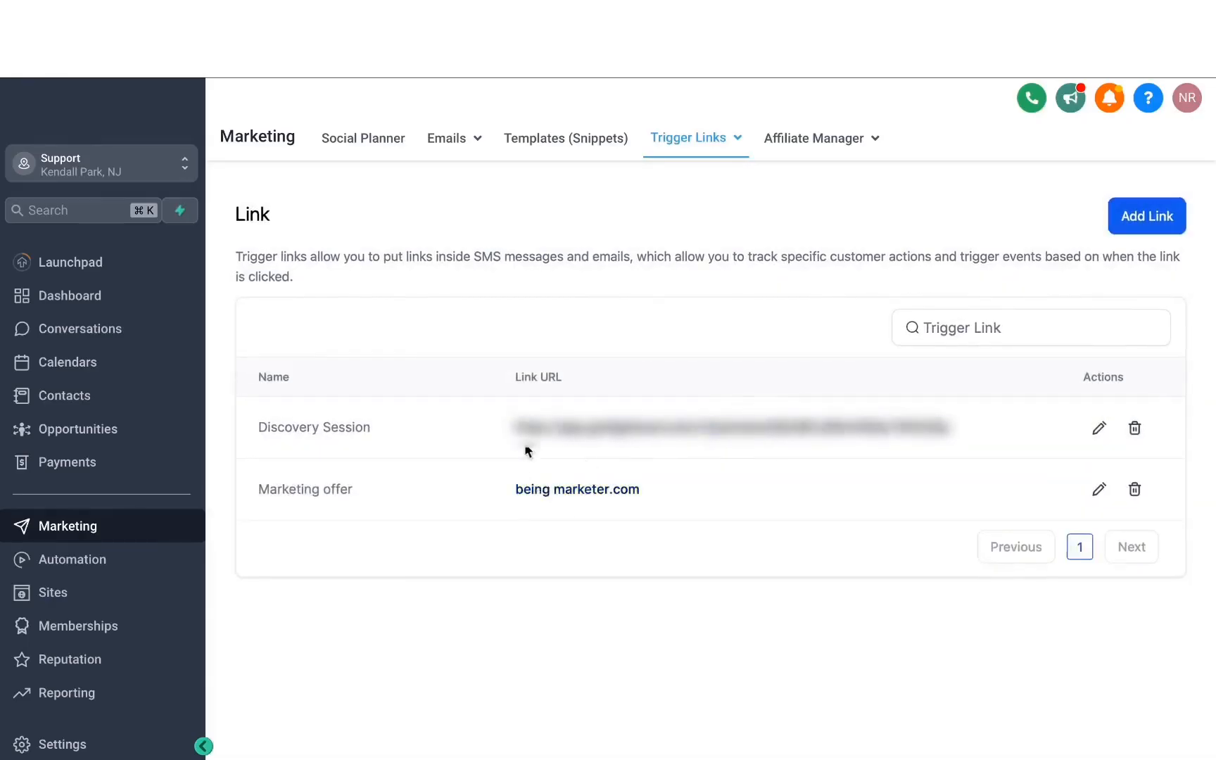
Step: Start a new text template snippet, insert the Marketing offer trigger link into its message, and select the inserted link code
click(547, 139)
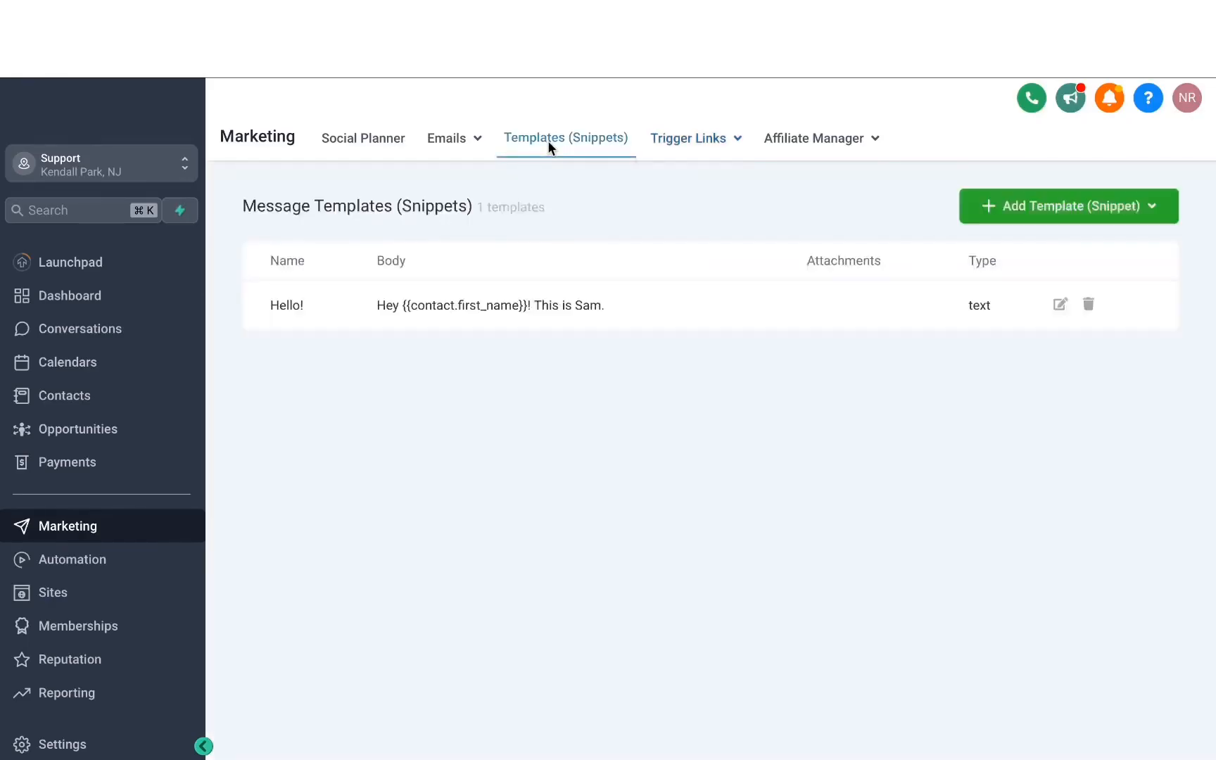
click(1006, 207)
click(1025, 252)
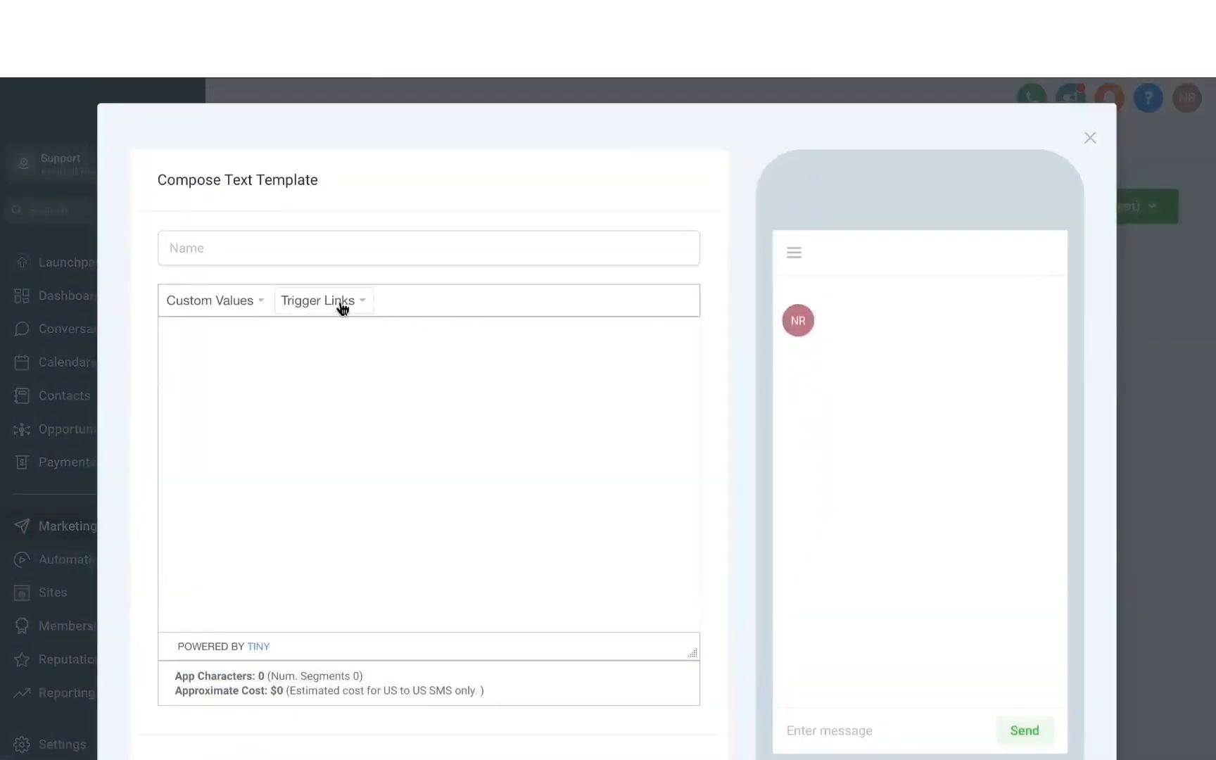
click(342, 307)
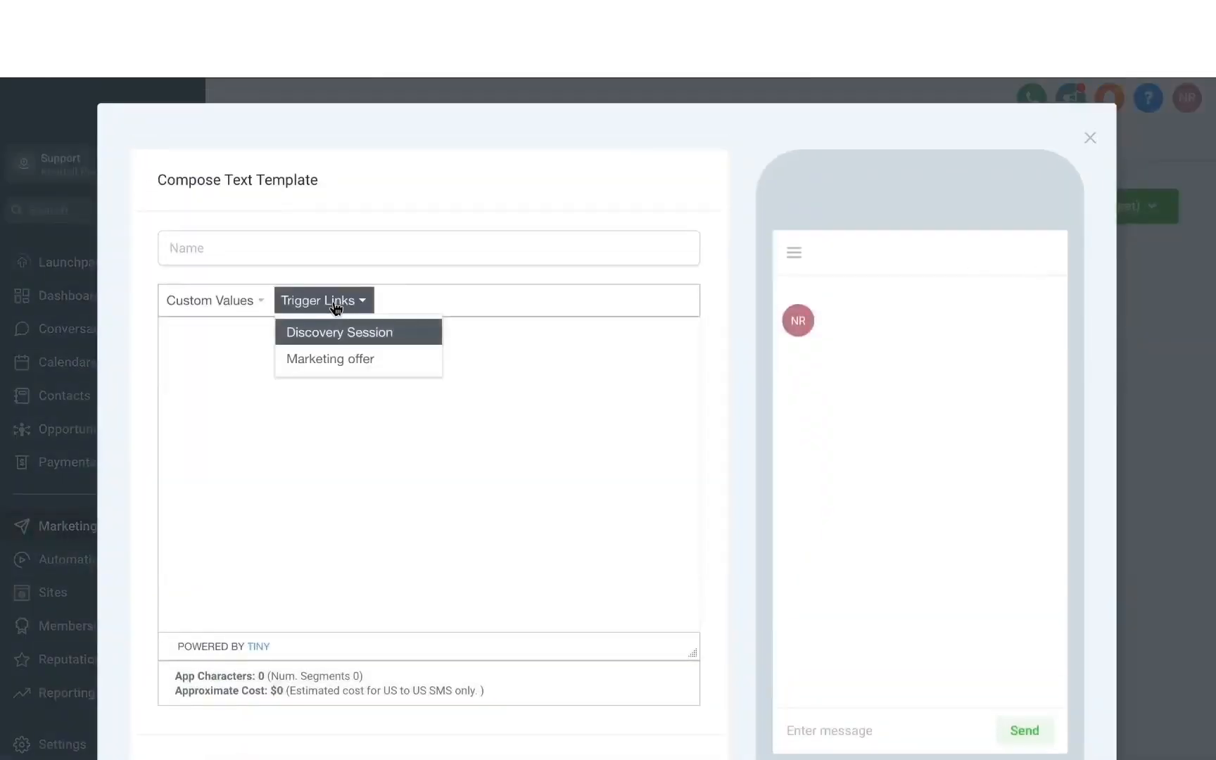
click(336, 361)
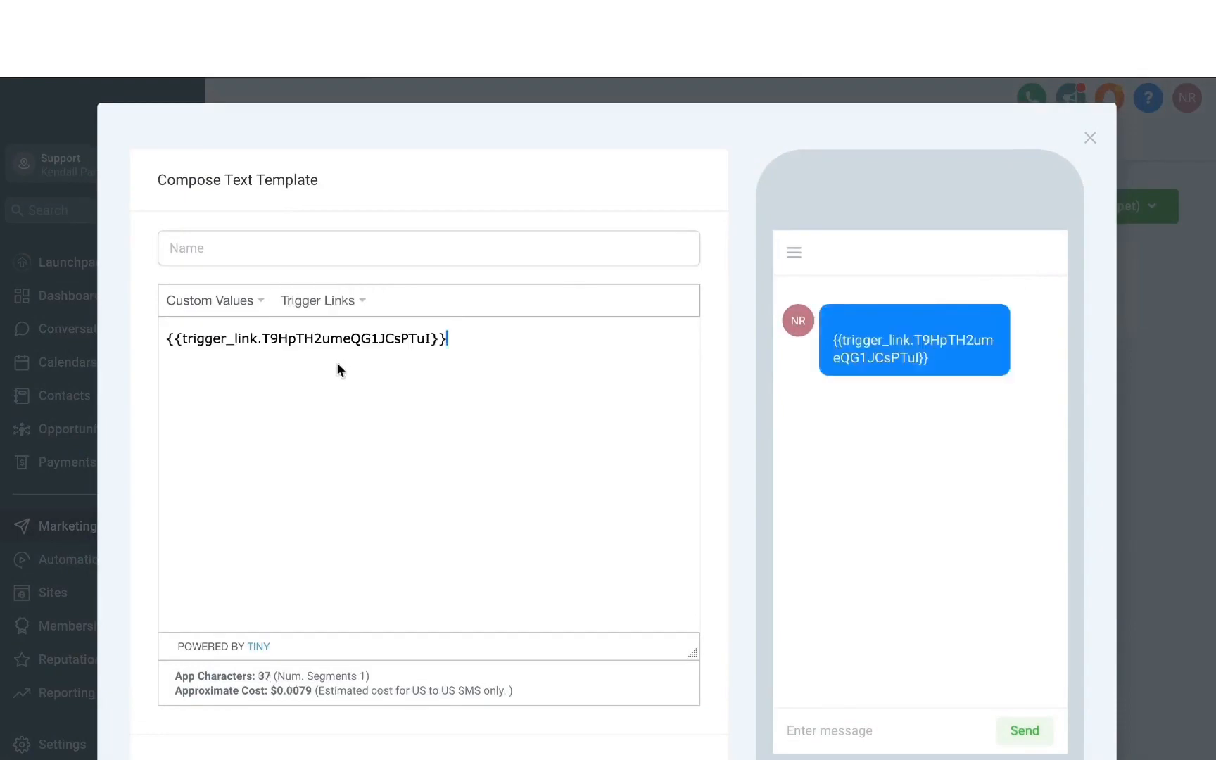
drag(448, 340, 193, 342)
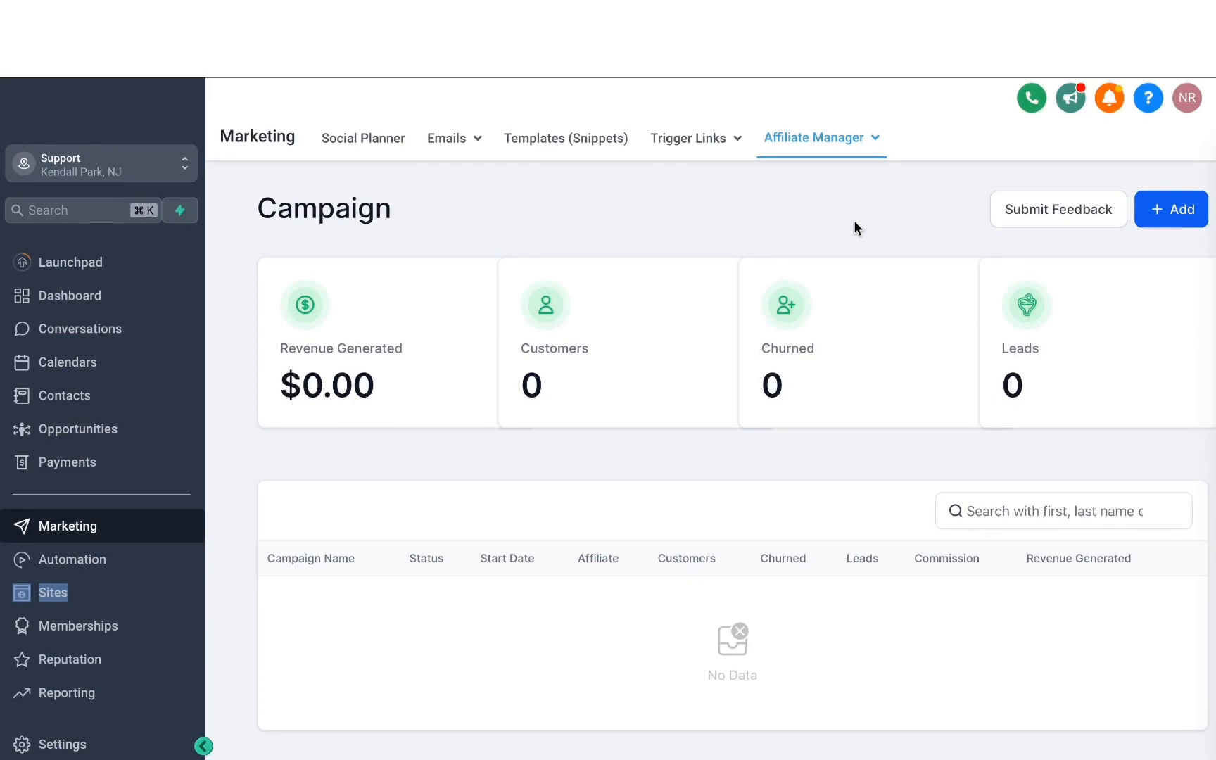
Step: Start a new Affiliate Manager campaign and name it "MARKETING EBOOK AFFILIATE CAMPAIGN"
click(1172, 214)
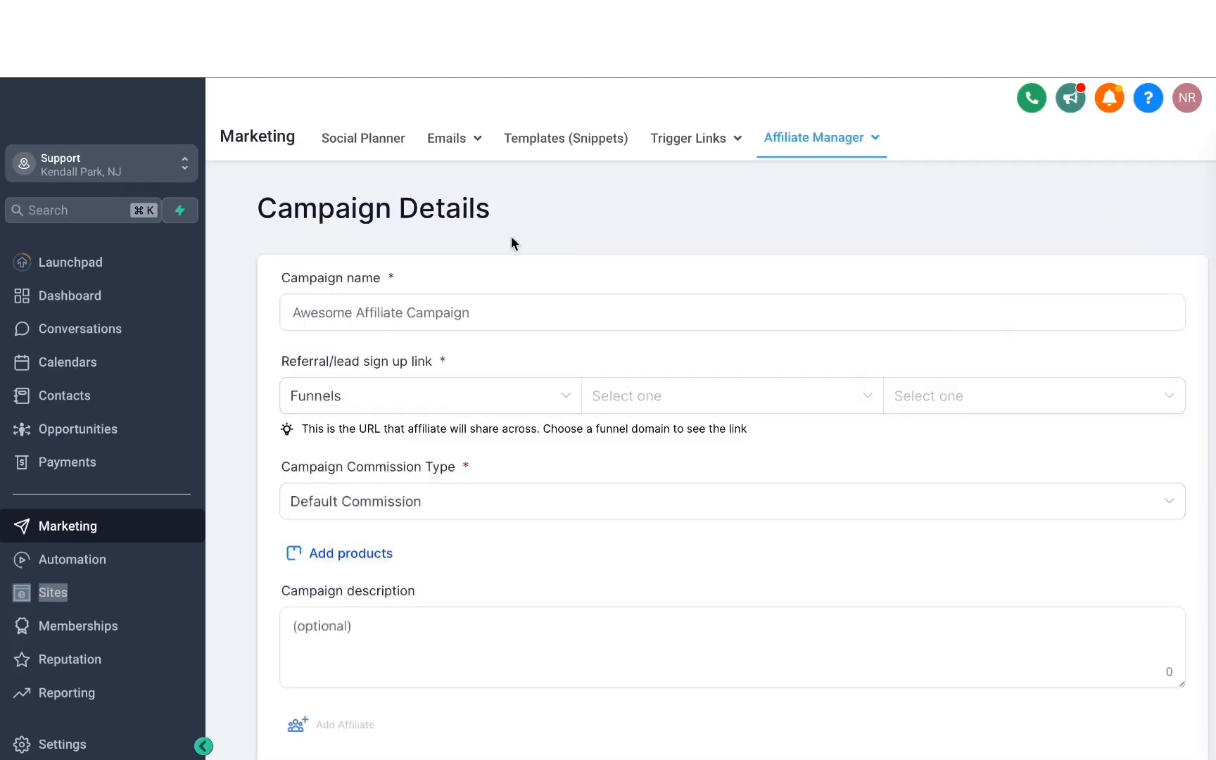
click(373, 318)
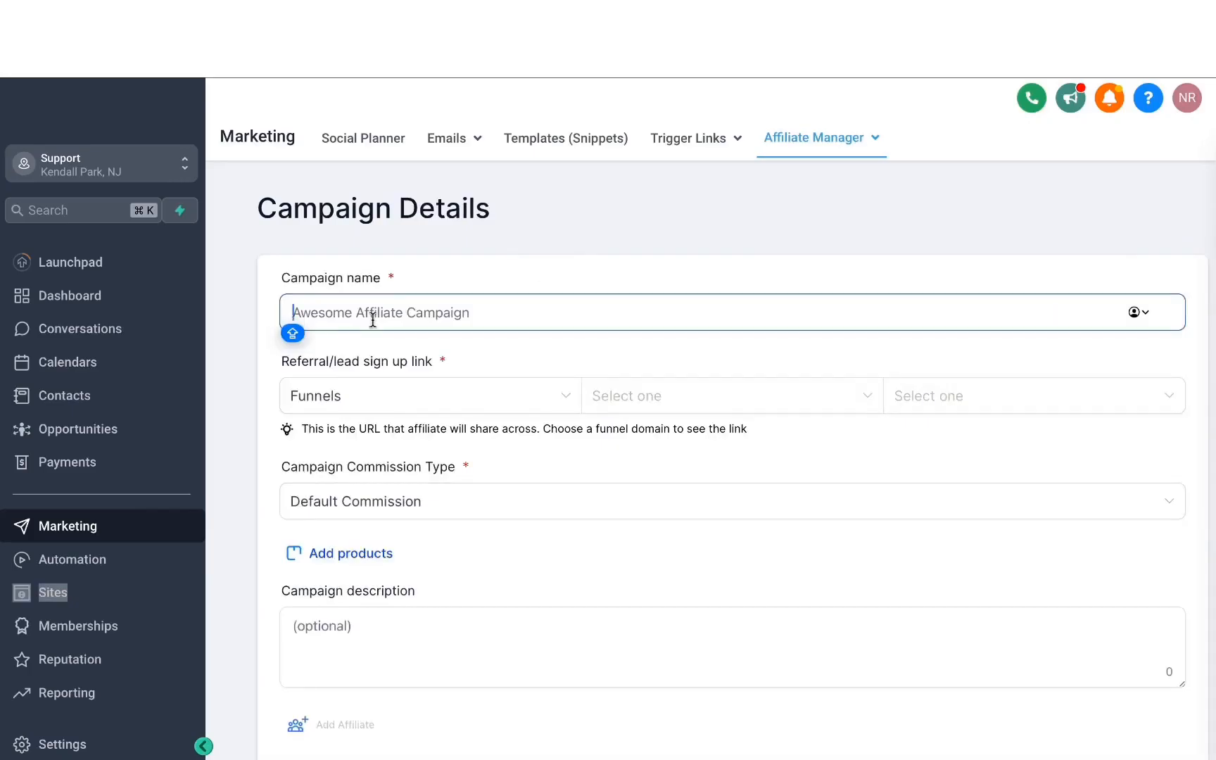
text(MAR)
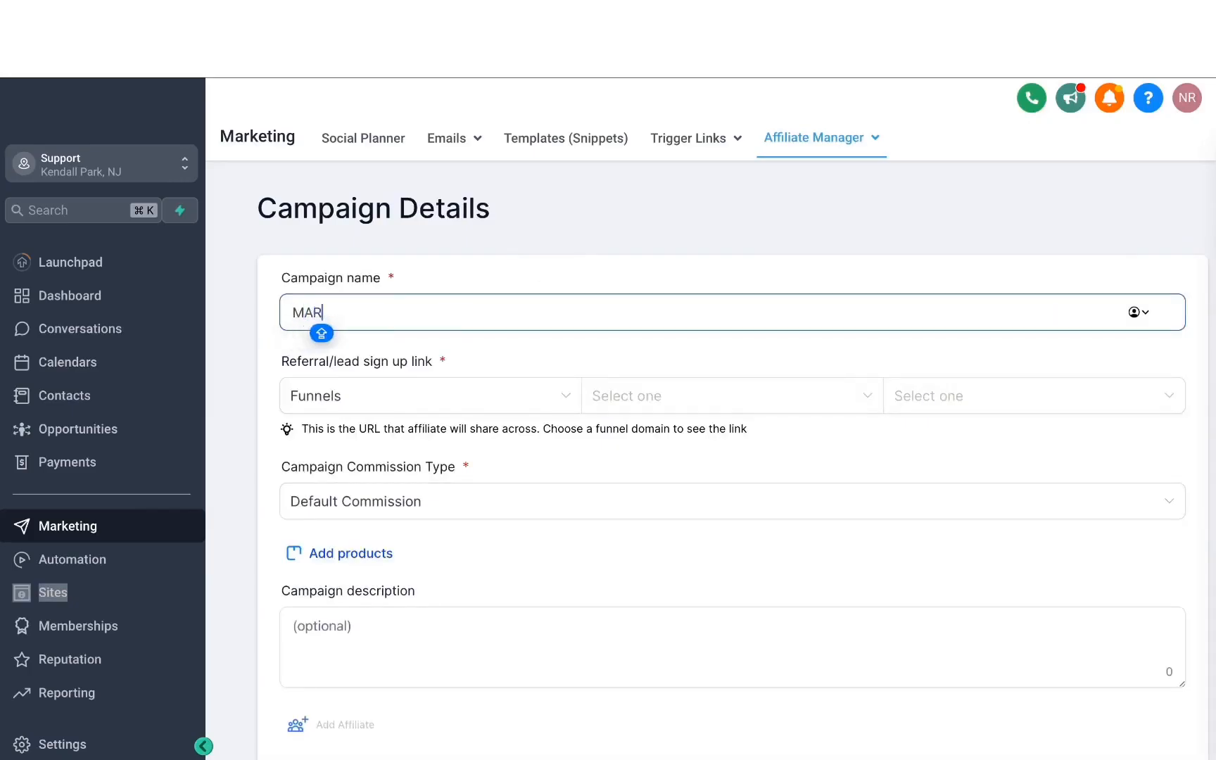
text(KETING EBOOK AFFILIATE CAMPAIGN)
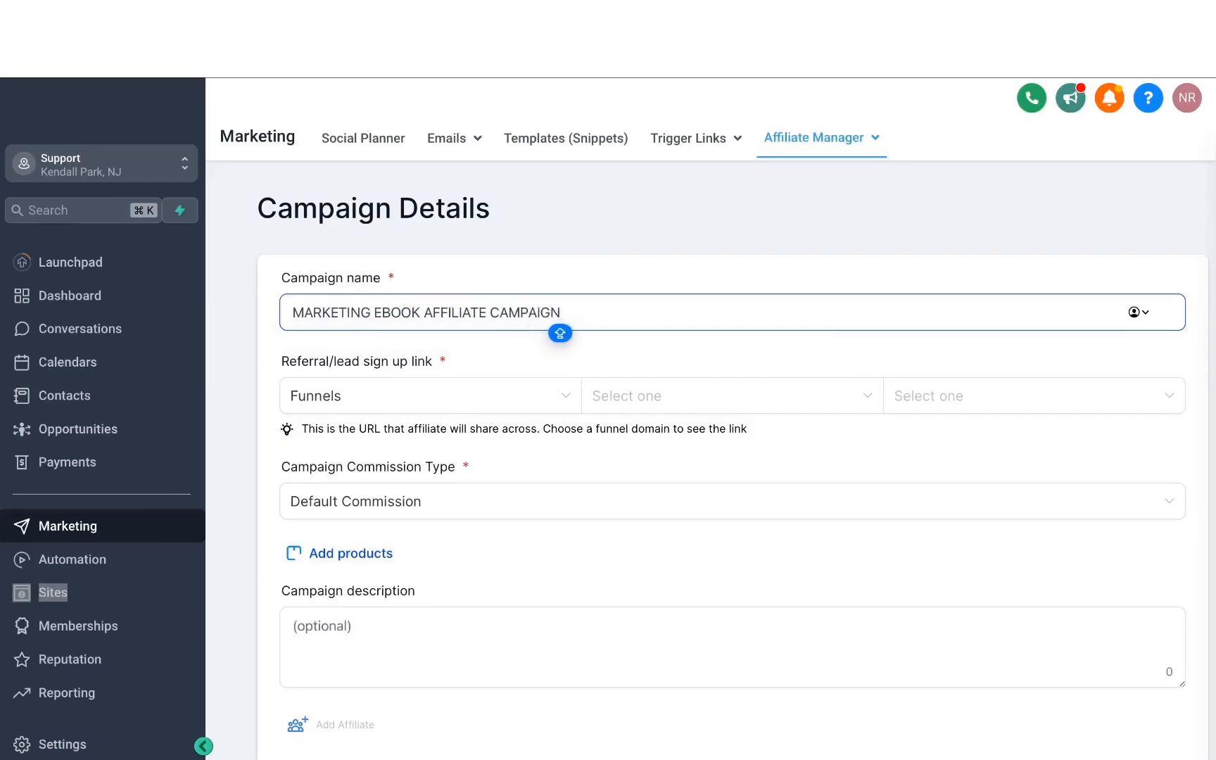
Step: Set the campaign's referral/lead sign up link to the MARKETING EBOOK $100 funnel with its OPT-IN page
click(356, 399)
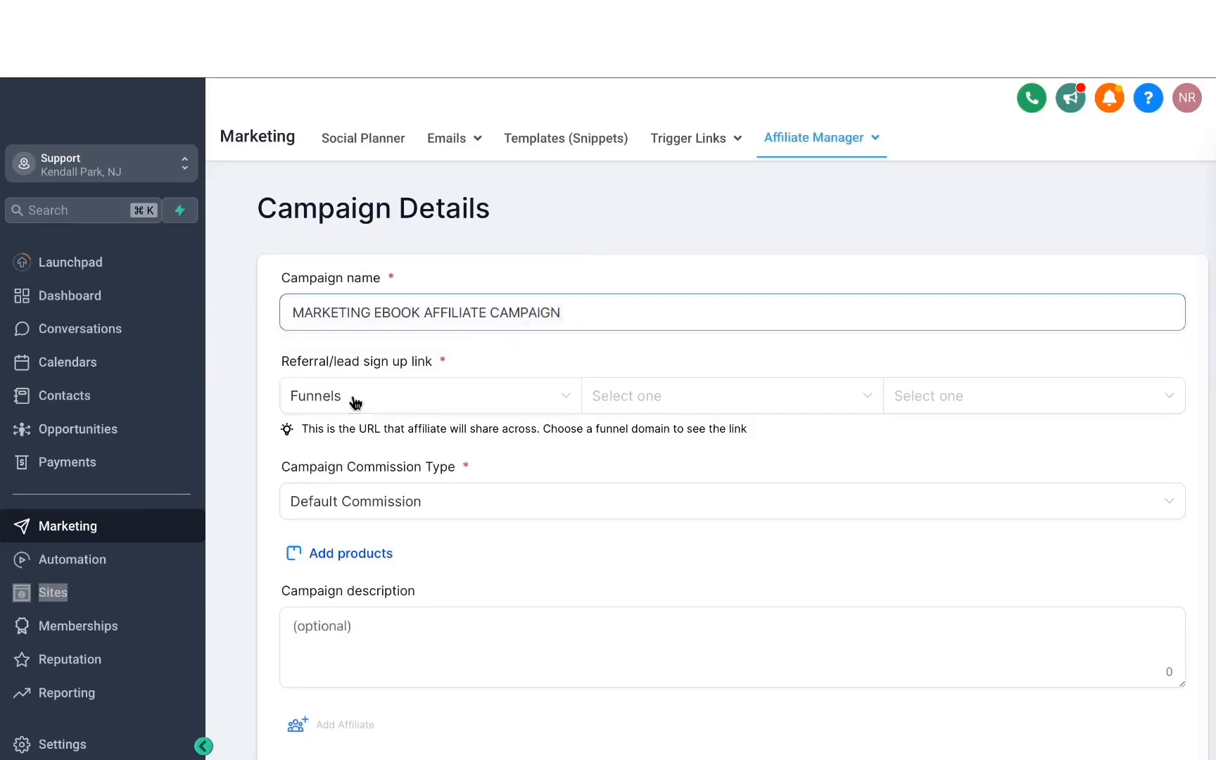
click(476, 362)
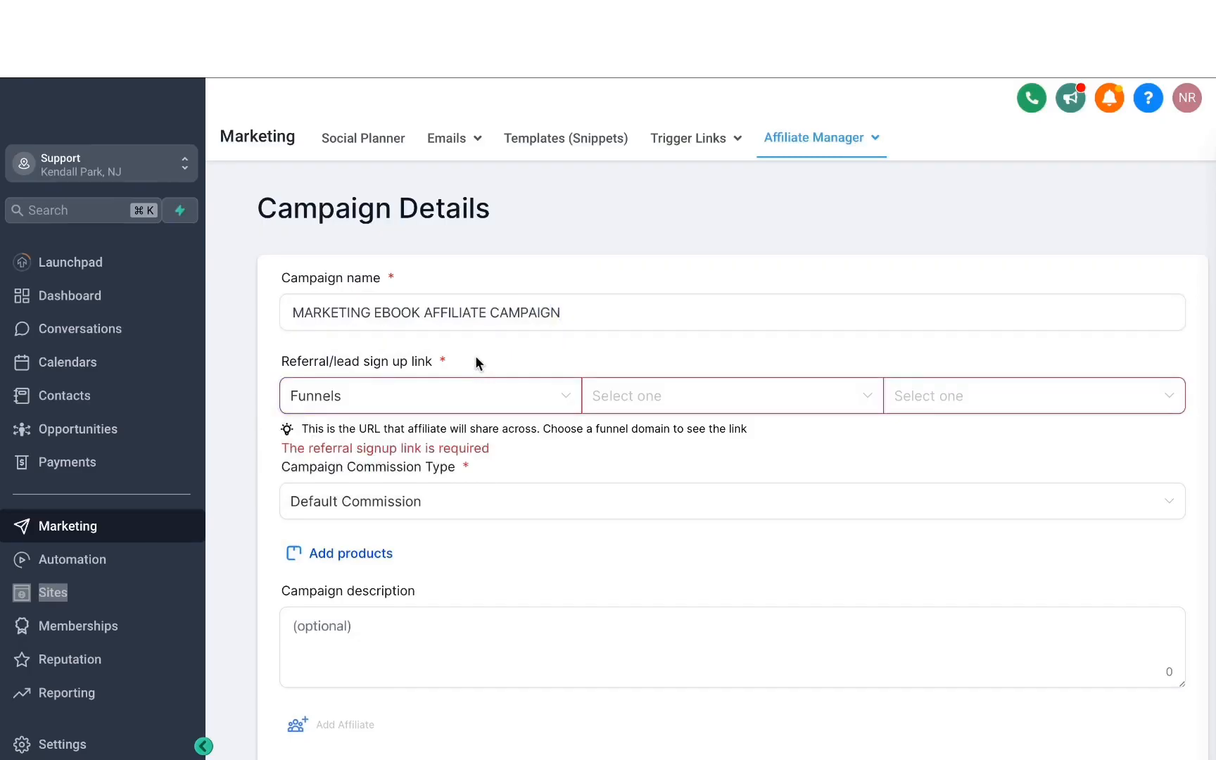
click(600, 402)
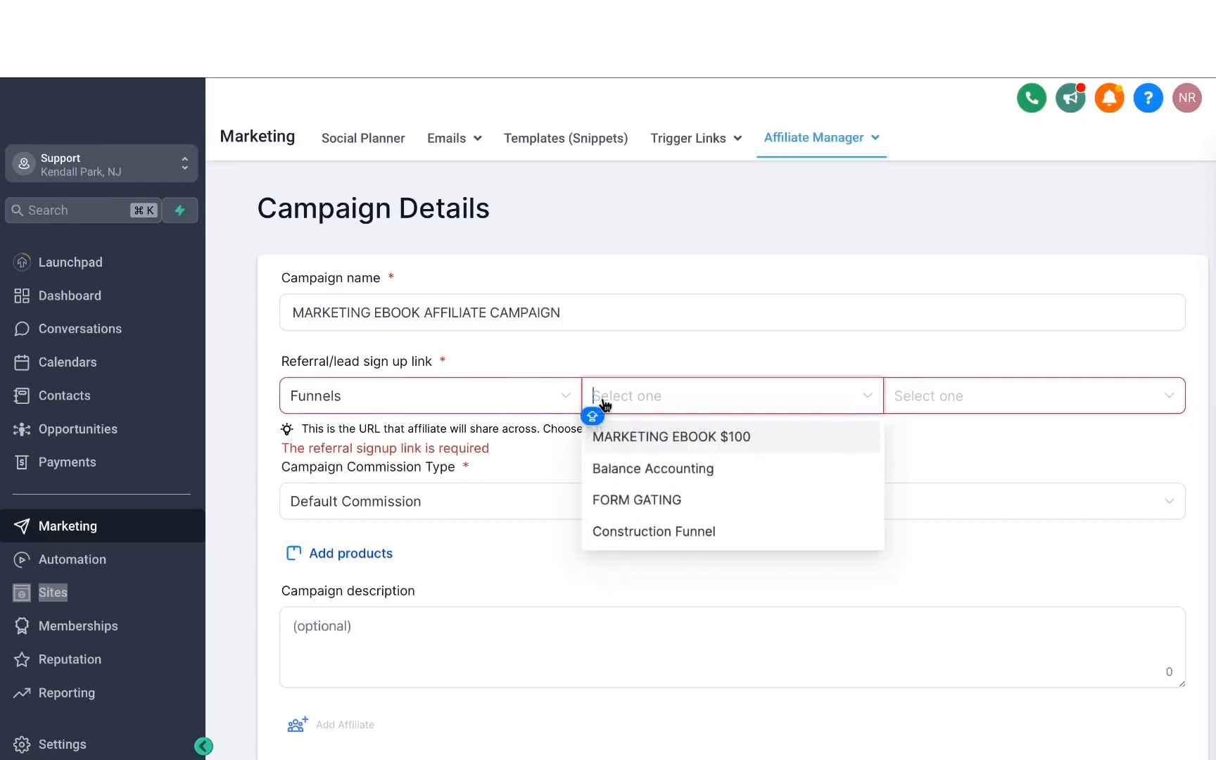
click(646, 439)
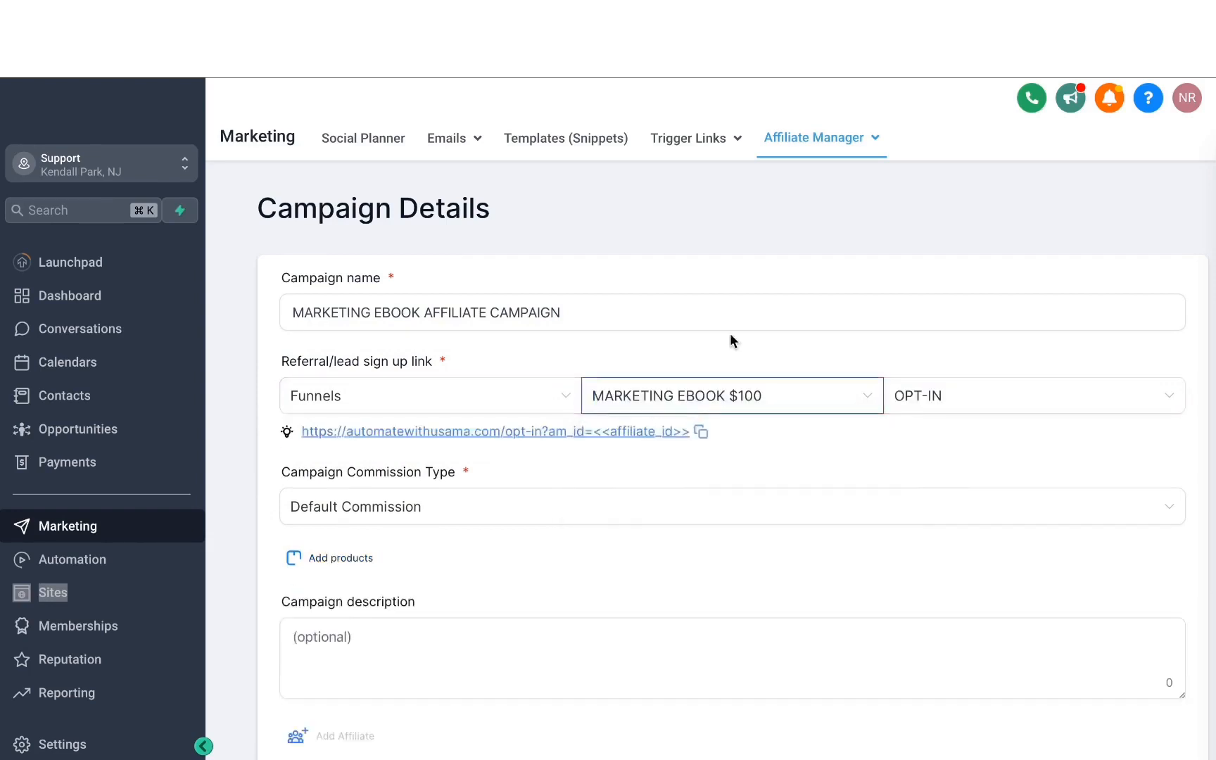
click(955, 396)
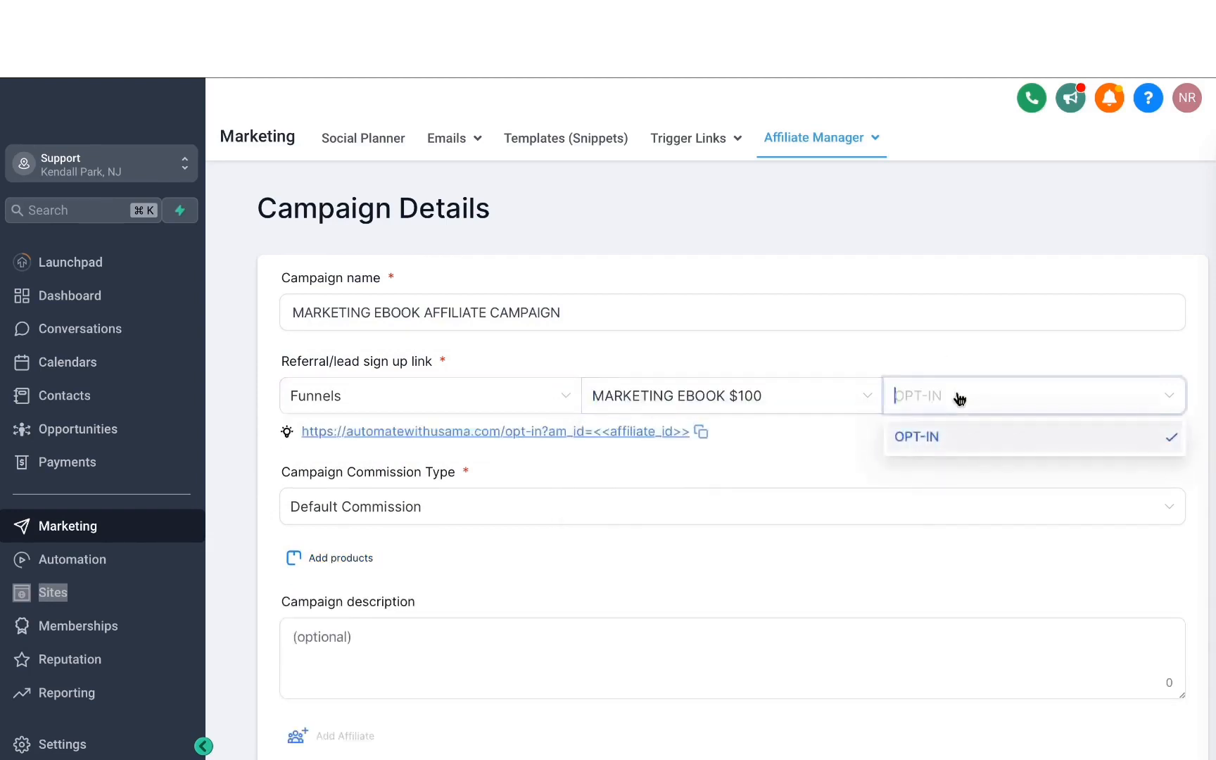
click(939, 440)
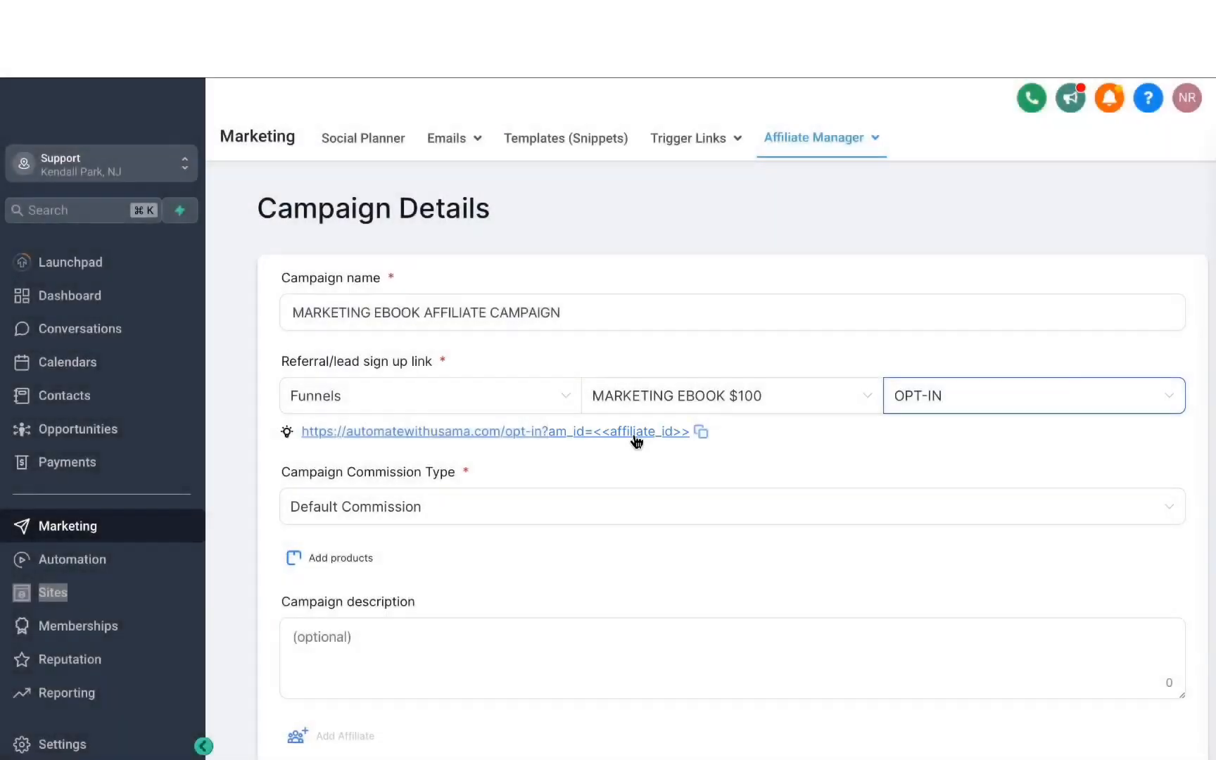
Step: Set the campaign commission type to Product Based Commission and add the Marketing Ebook product
click(395, 517)
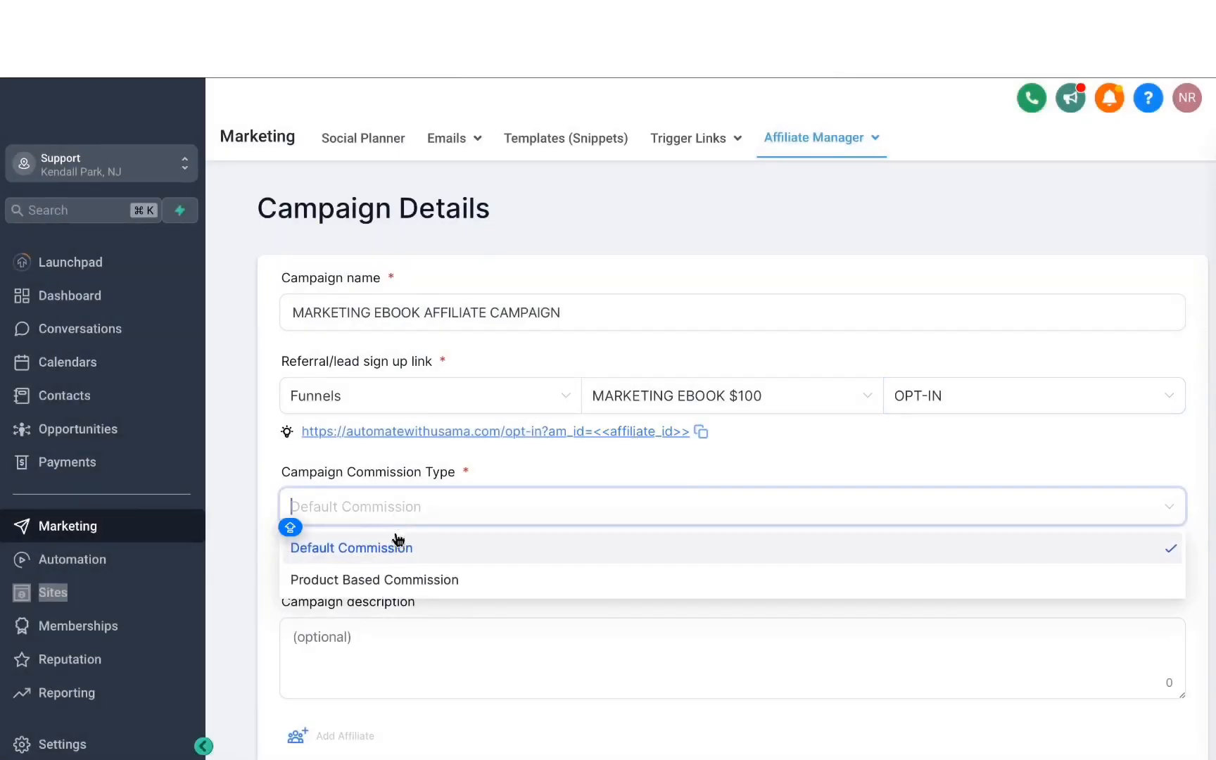
click(403, 579)
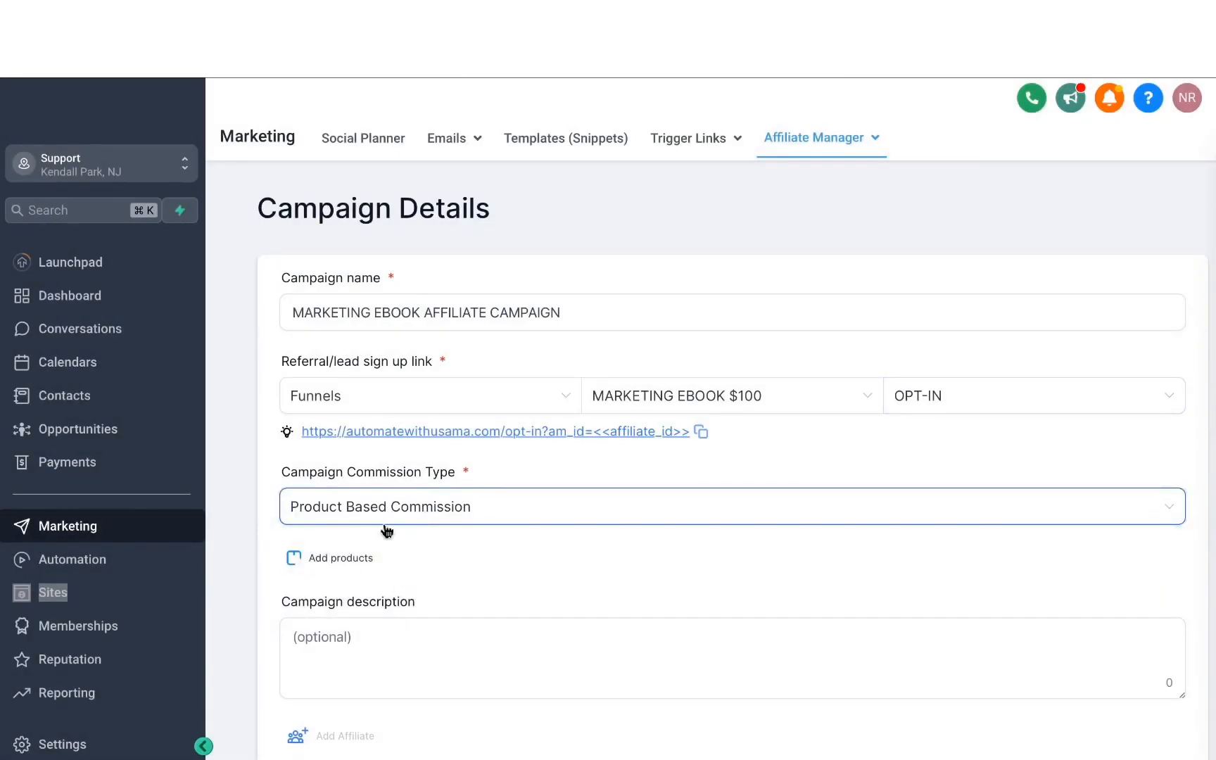
click(355, 558)
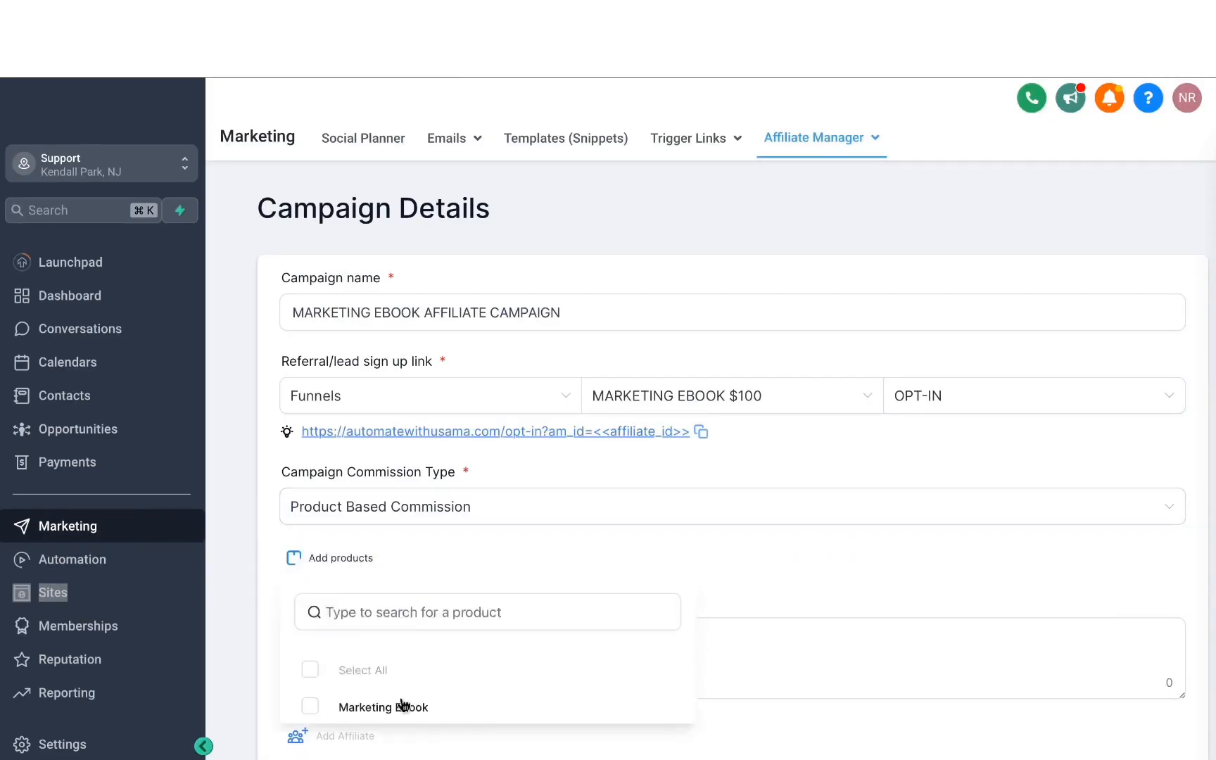
click(310, 706)
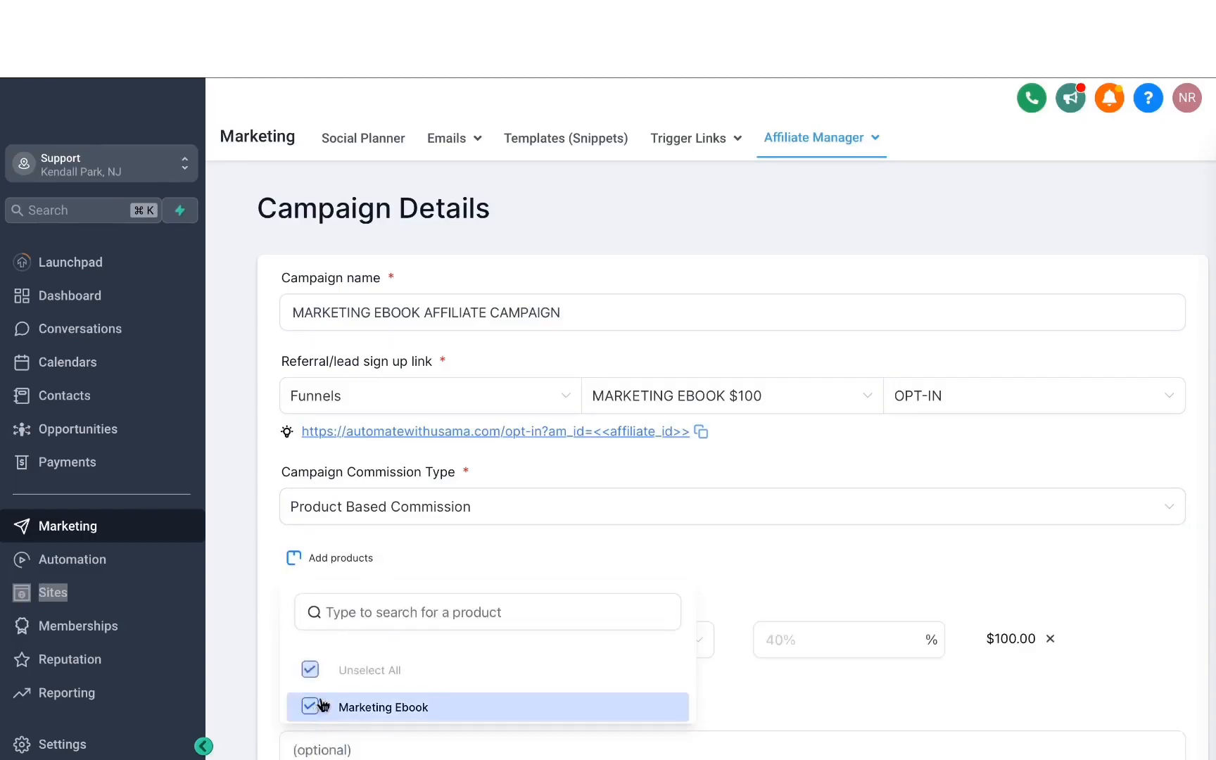
click(556, 575)
Step: Review the commission types for the Marketing Ebook product, keep Percentage Commission, and set it to 20%
scroll(556, 575, down, 2)
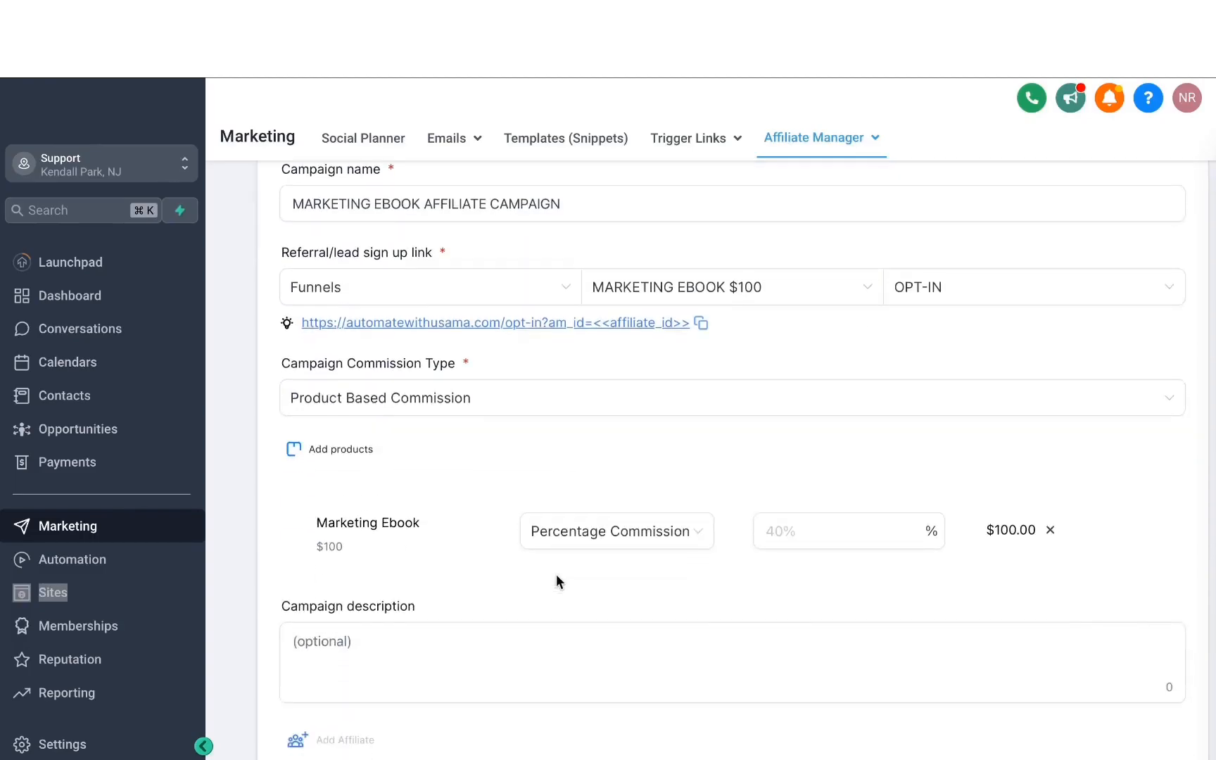
click(611, 548)
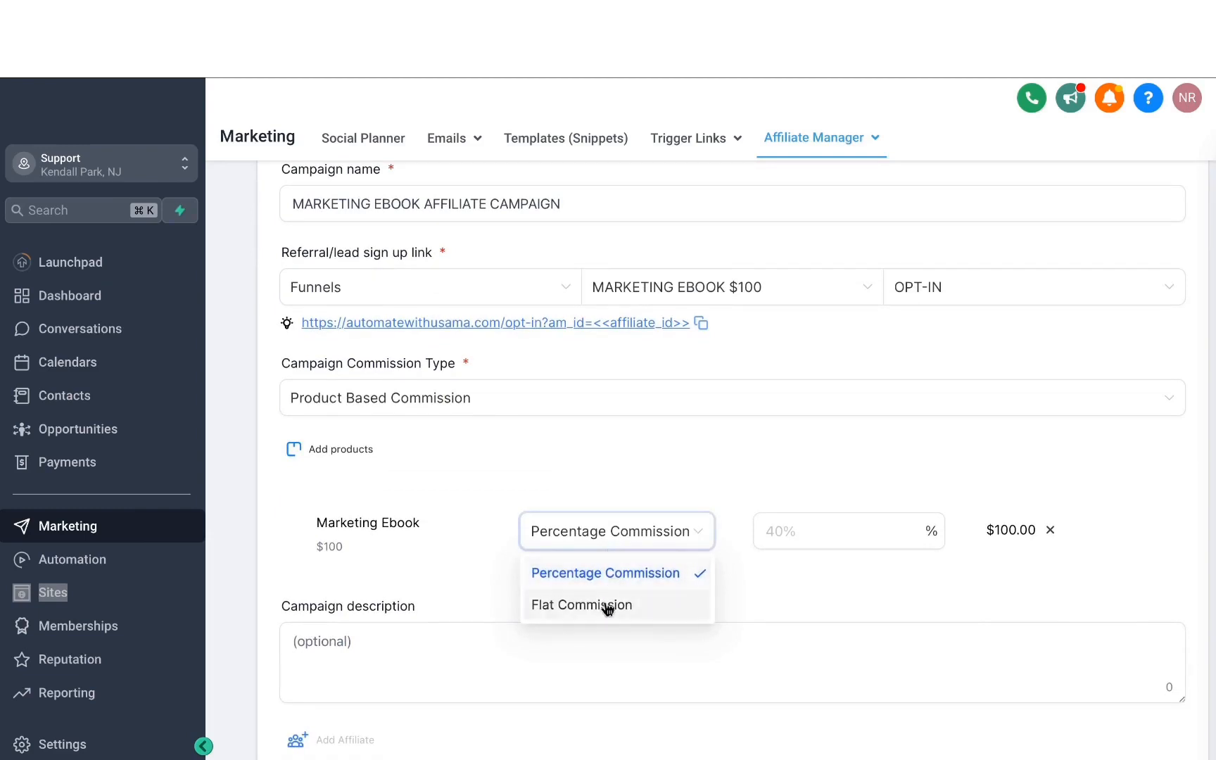
click(773, 542)
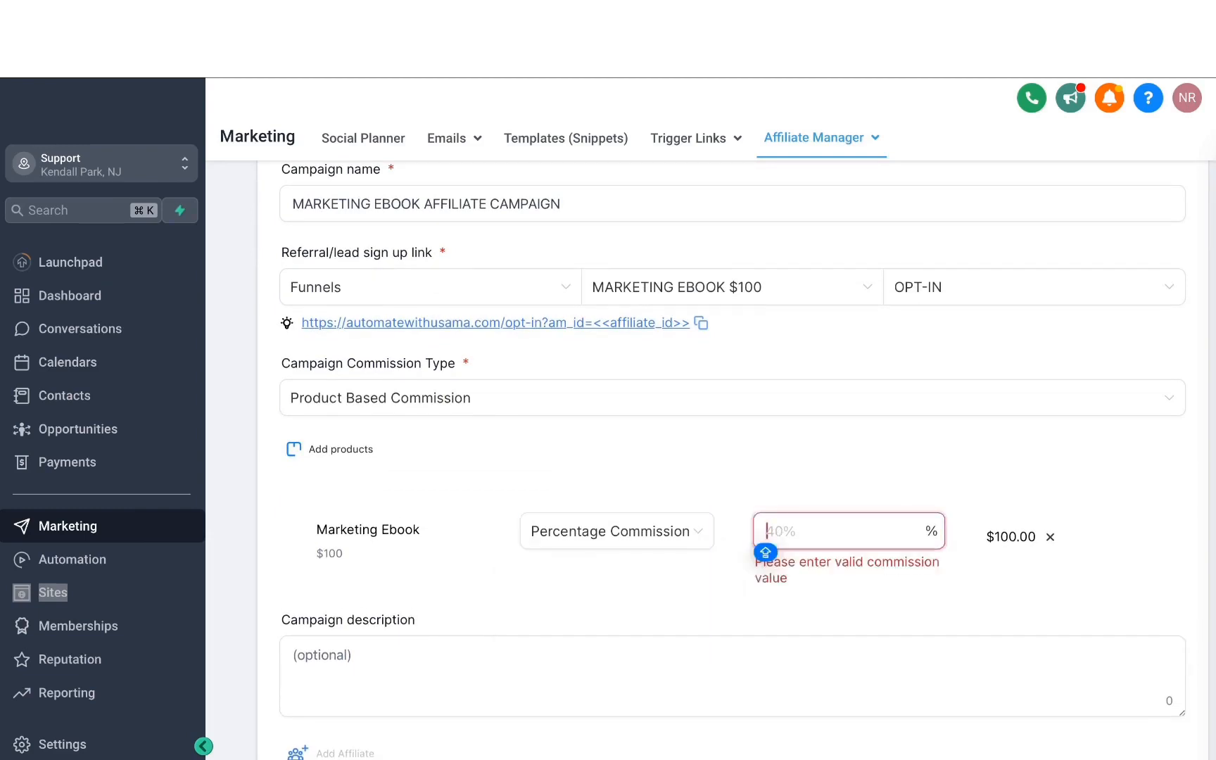
text(20)
click(820, 426)
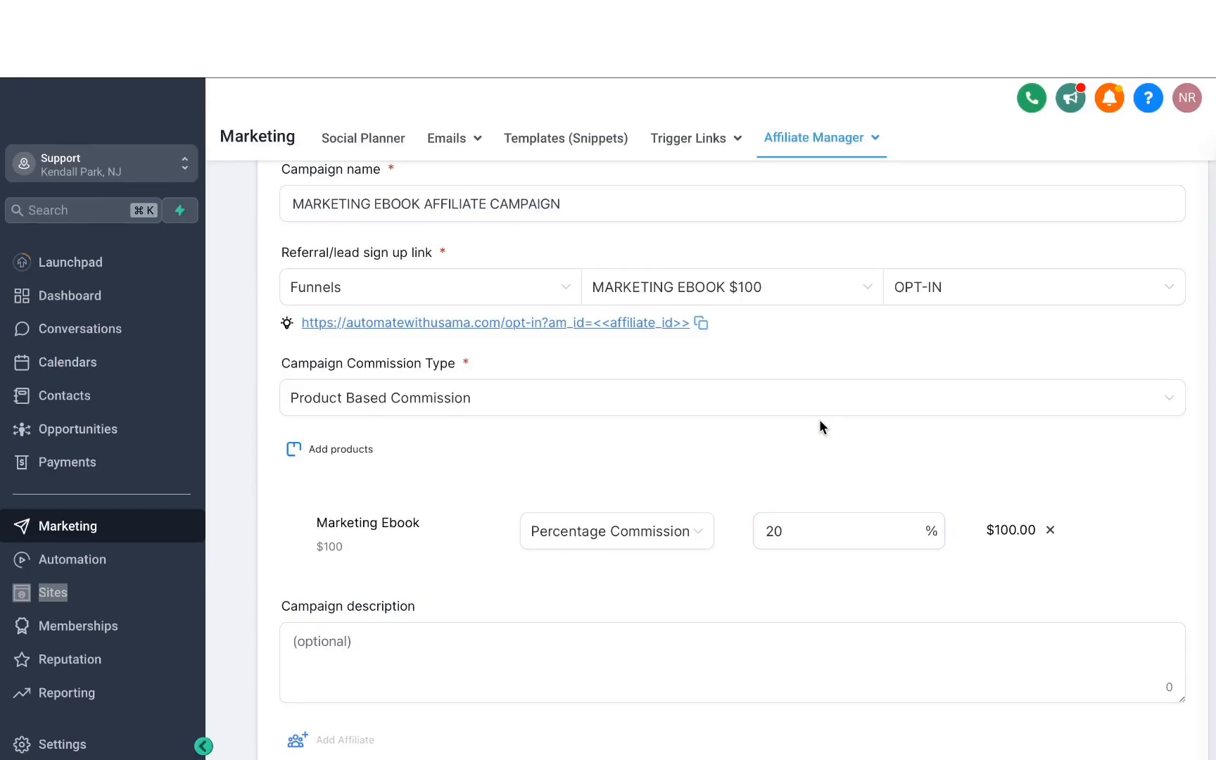
Step: Leave the campaign description empty and set the pay-out frequency to Pay - 30
scroll(820, 426, down, 3)
click(321, 517)
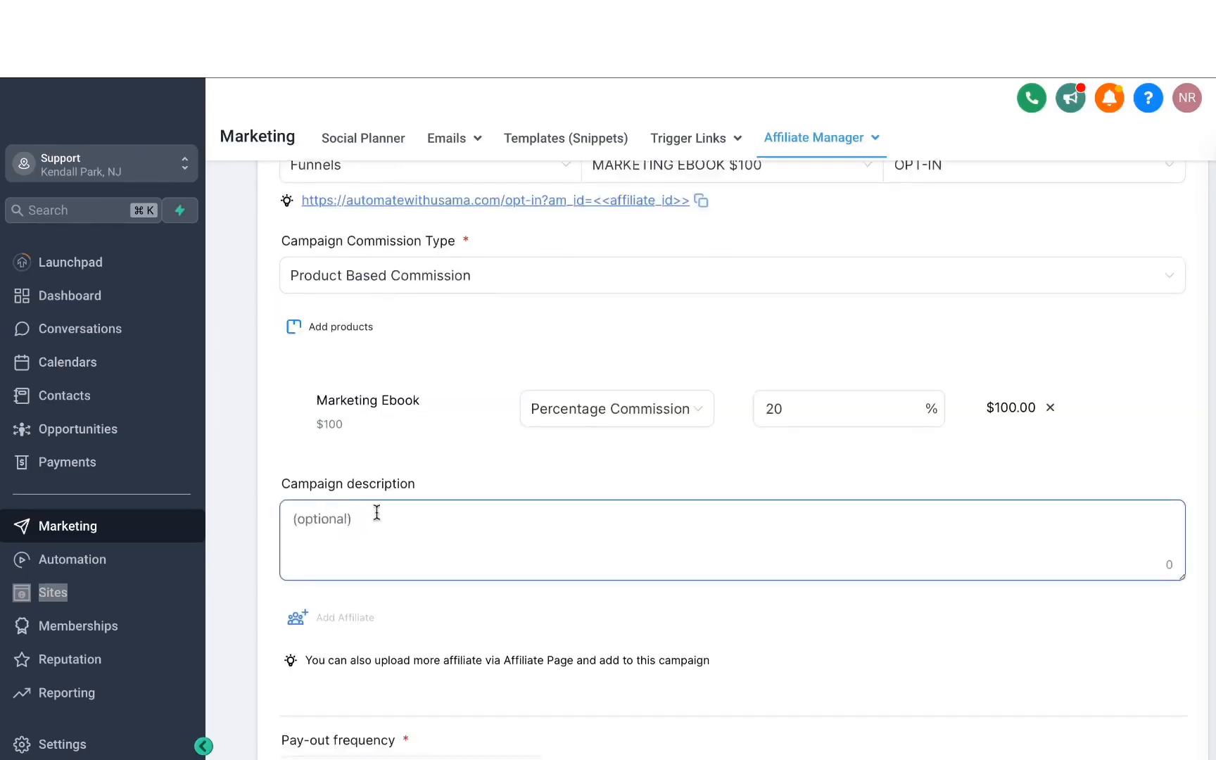
scroll(416, 513, down, 5)
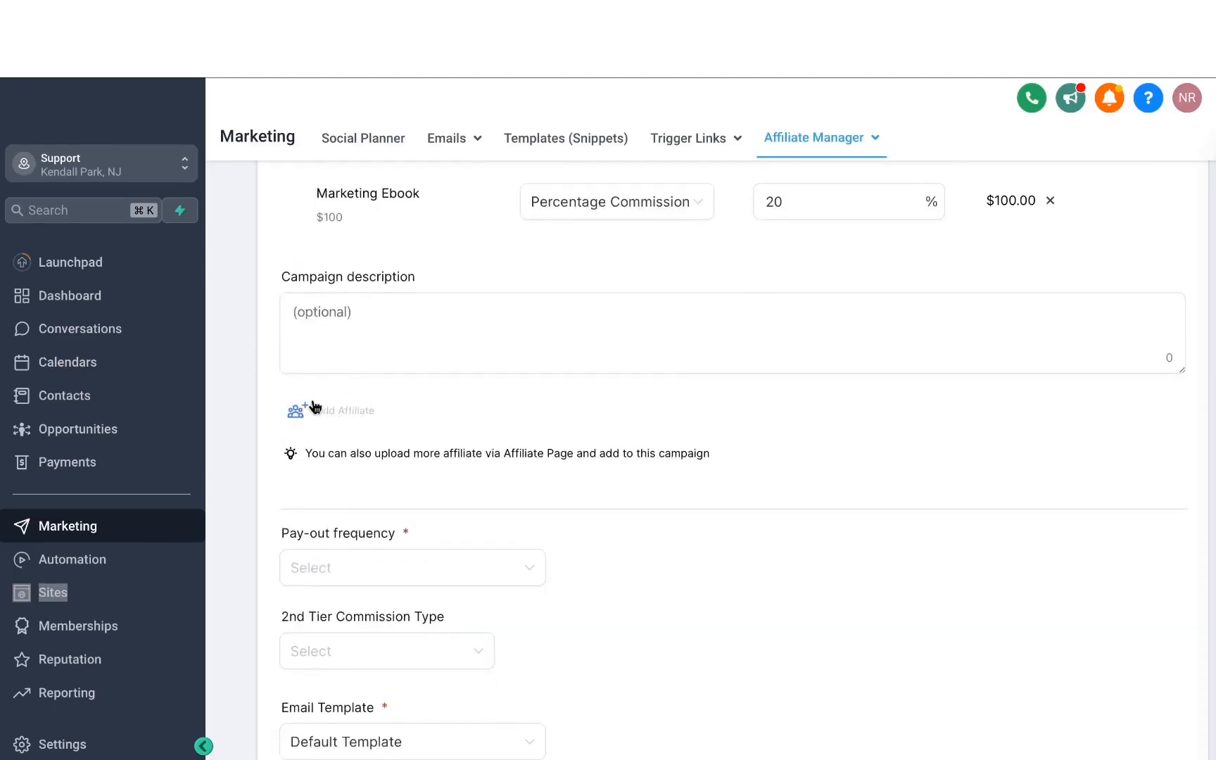
scroll(354, 427, down, 3)
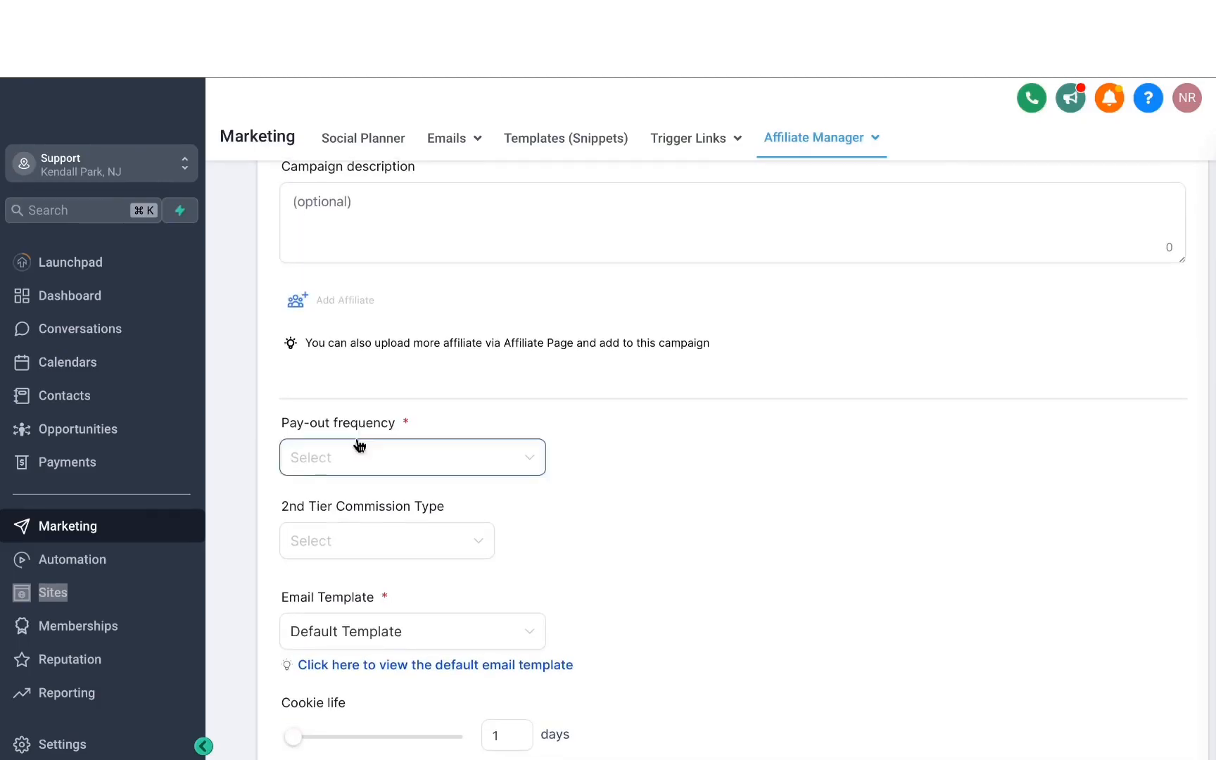
click(359, 447)
click(345, 539)
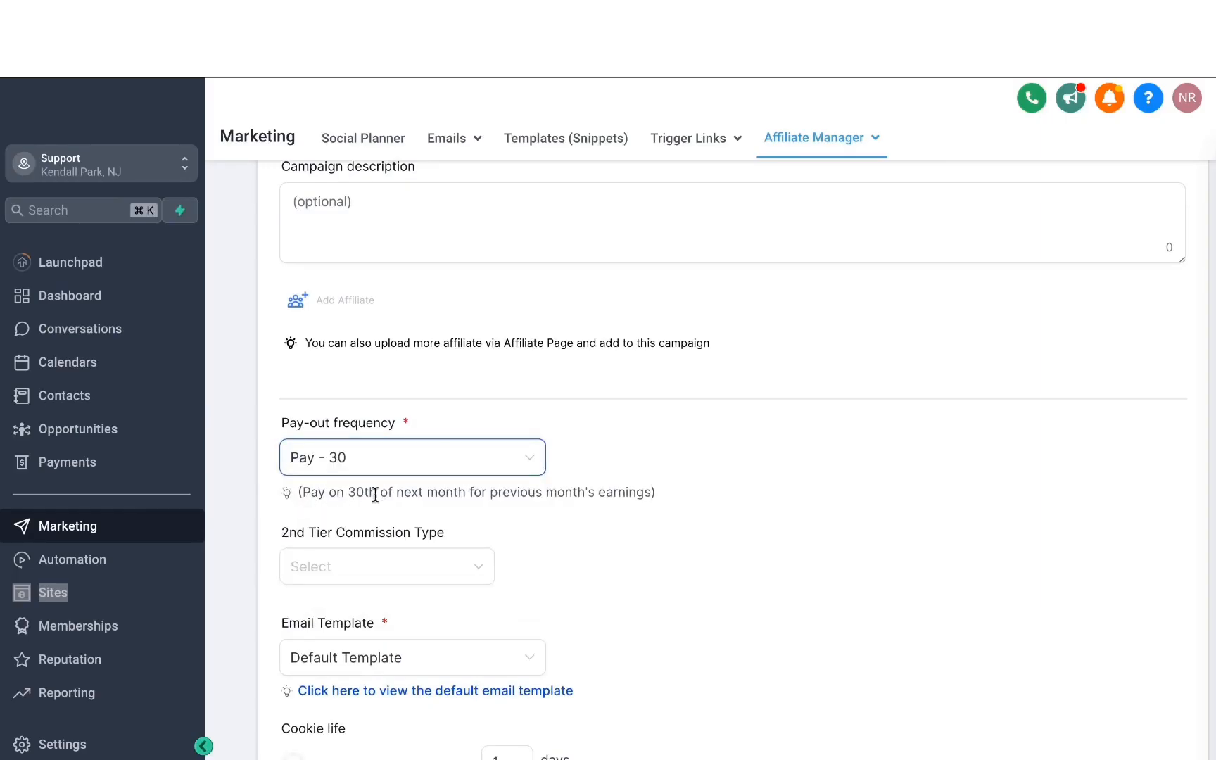
Step: Review the 2nd tier commission types without choosing one, and open the content of the default email template
scroll(344, 440, down, 3)
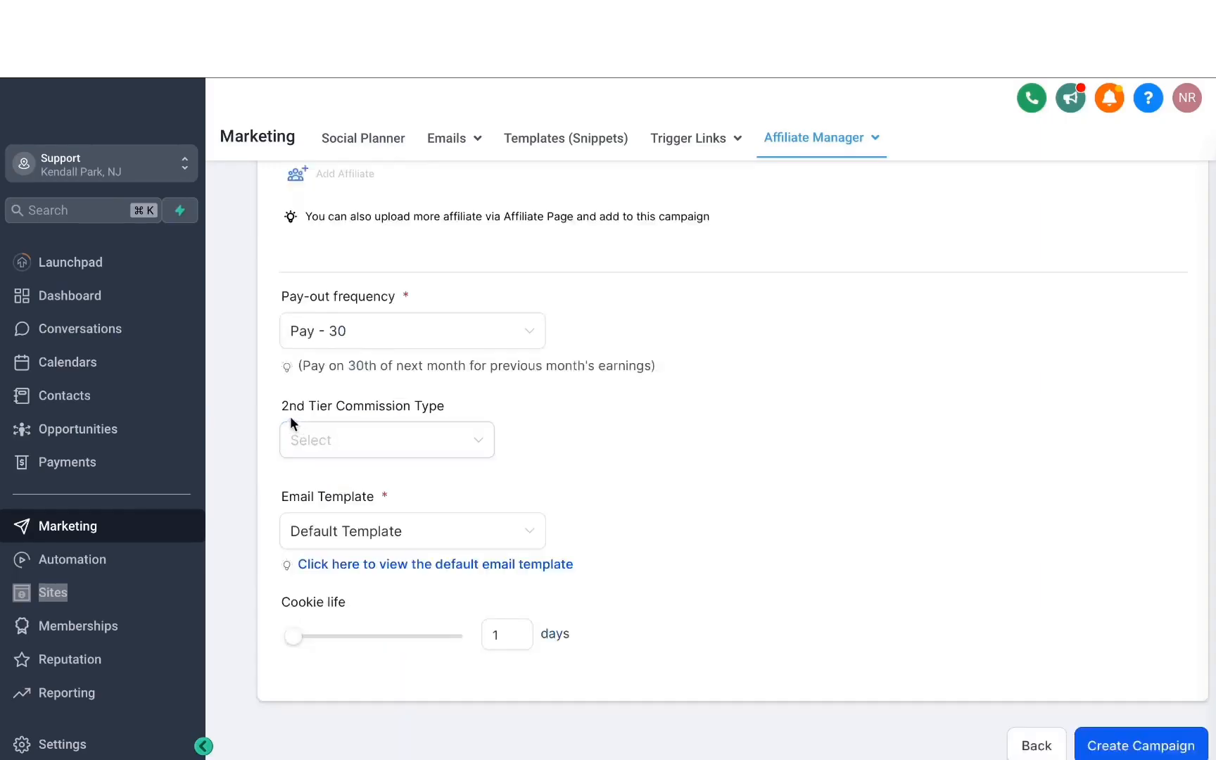
click(386, 430)
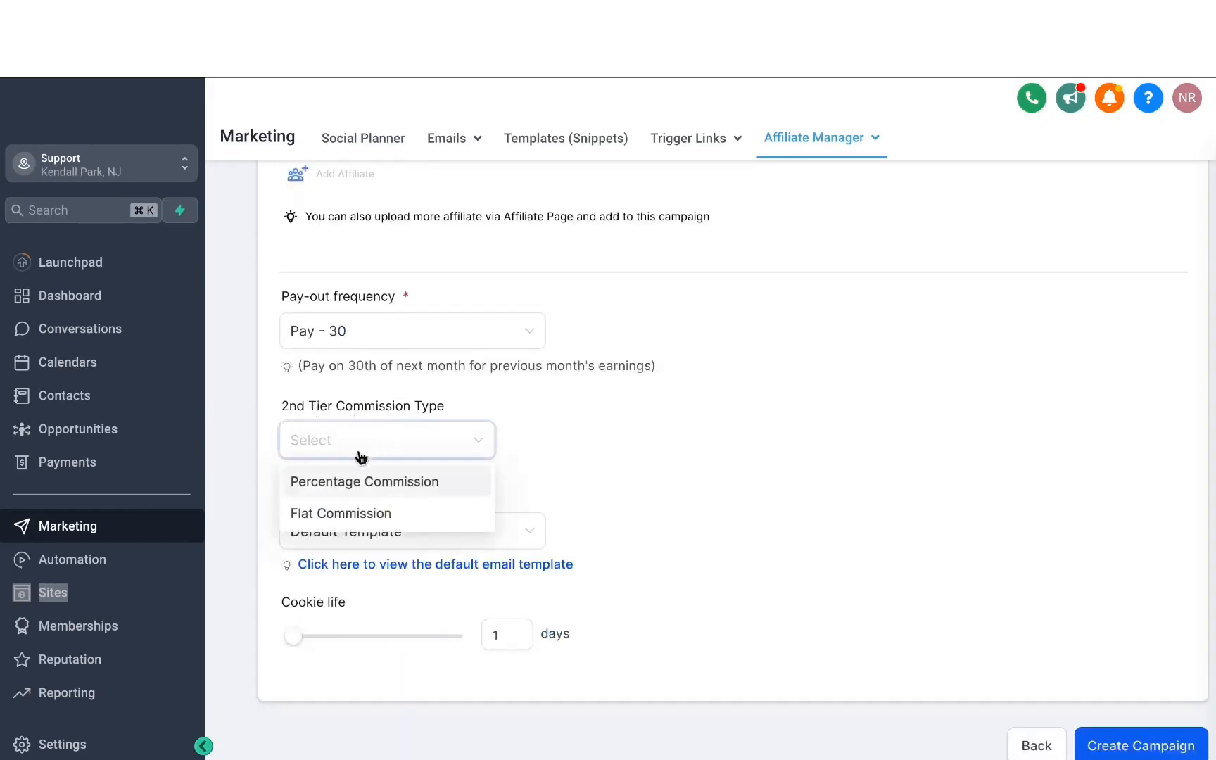
click(515, 419)
scroll(515, 418, down, 1)
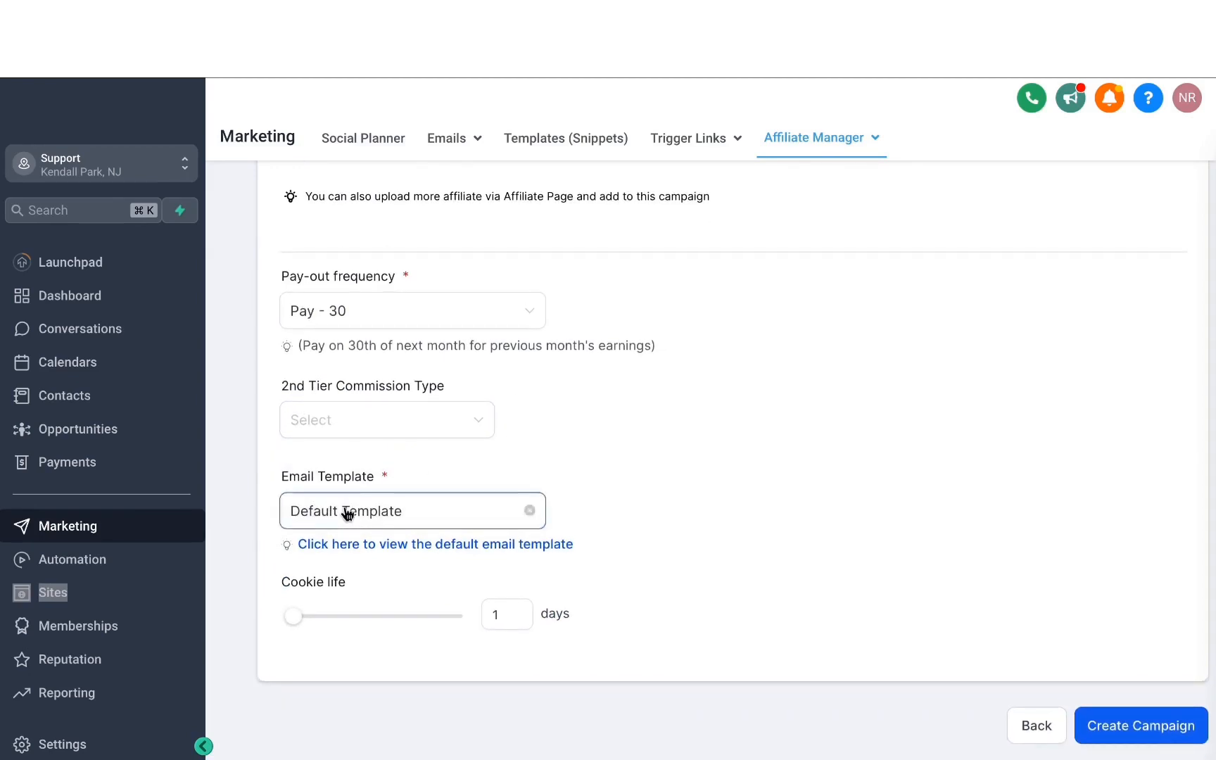
click(414, 549)
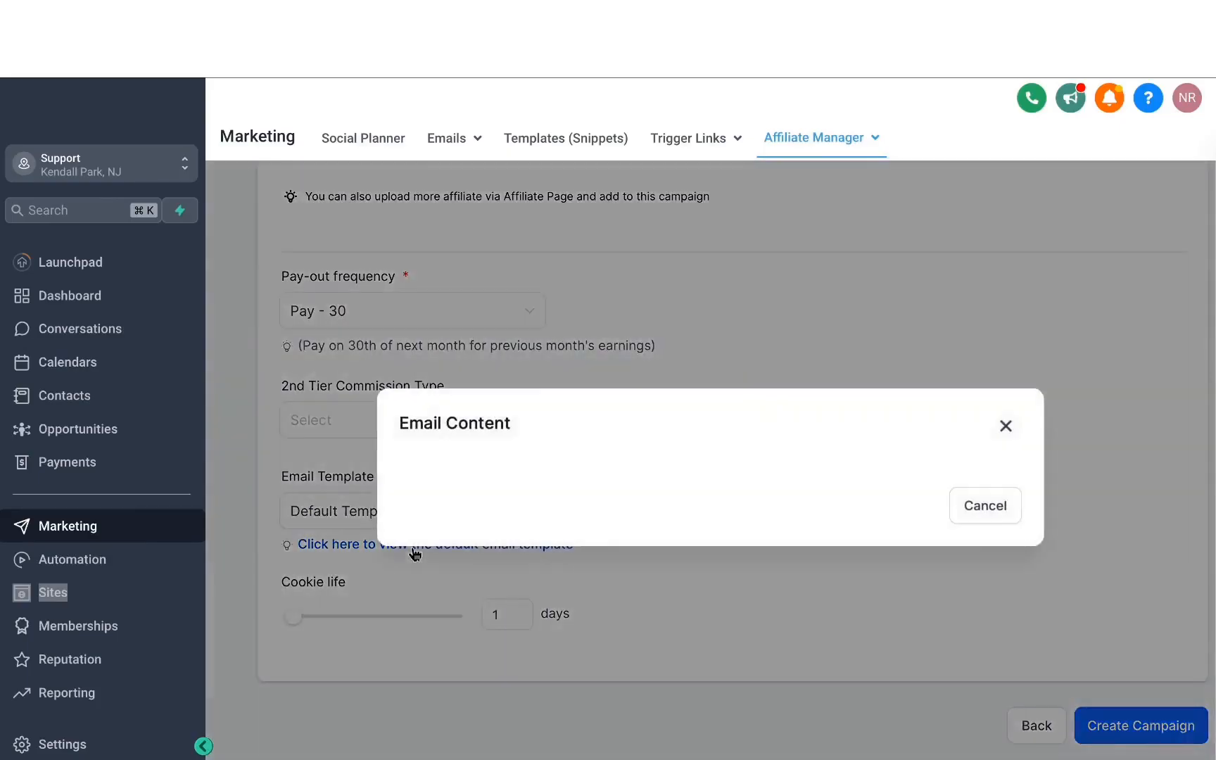
Step: Review the default email template's content, close it, and keep Default Template as the campaign's email template
scroll(554, 241, down, 3)
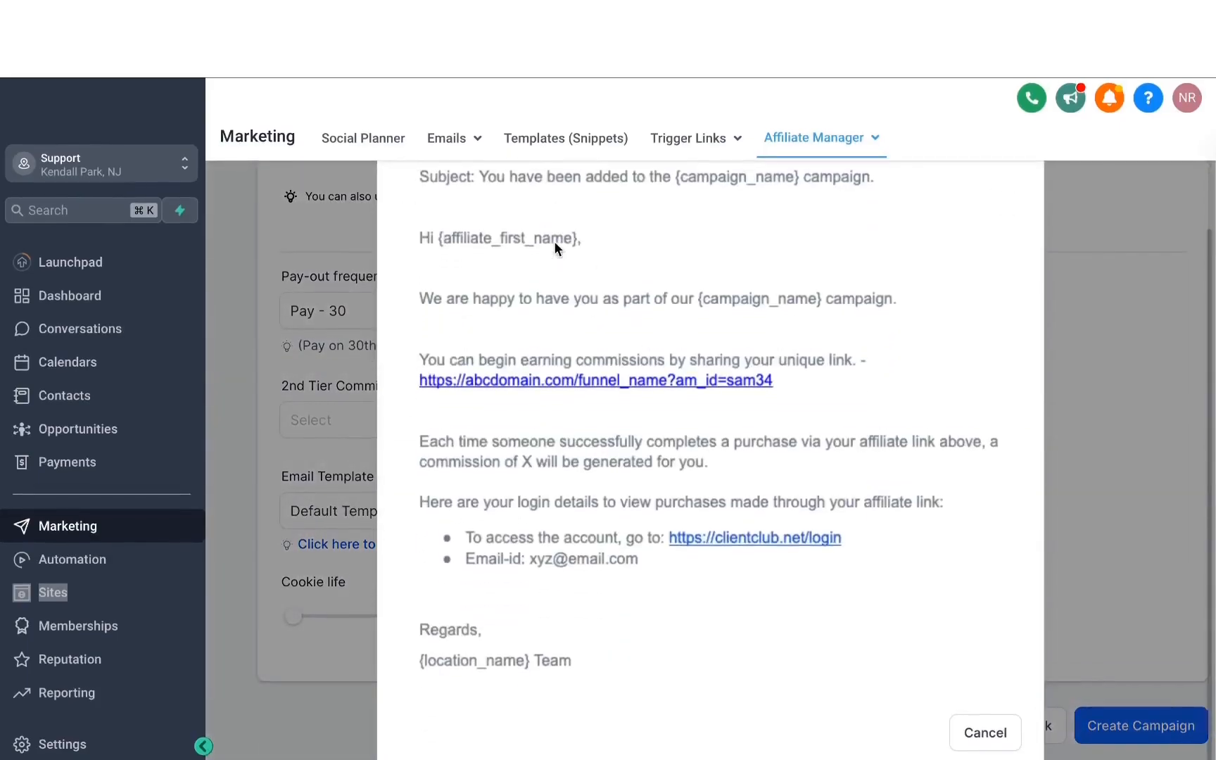
scroll(554, 241, up, 3)
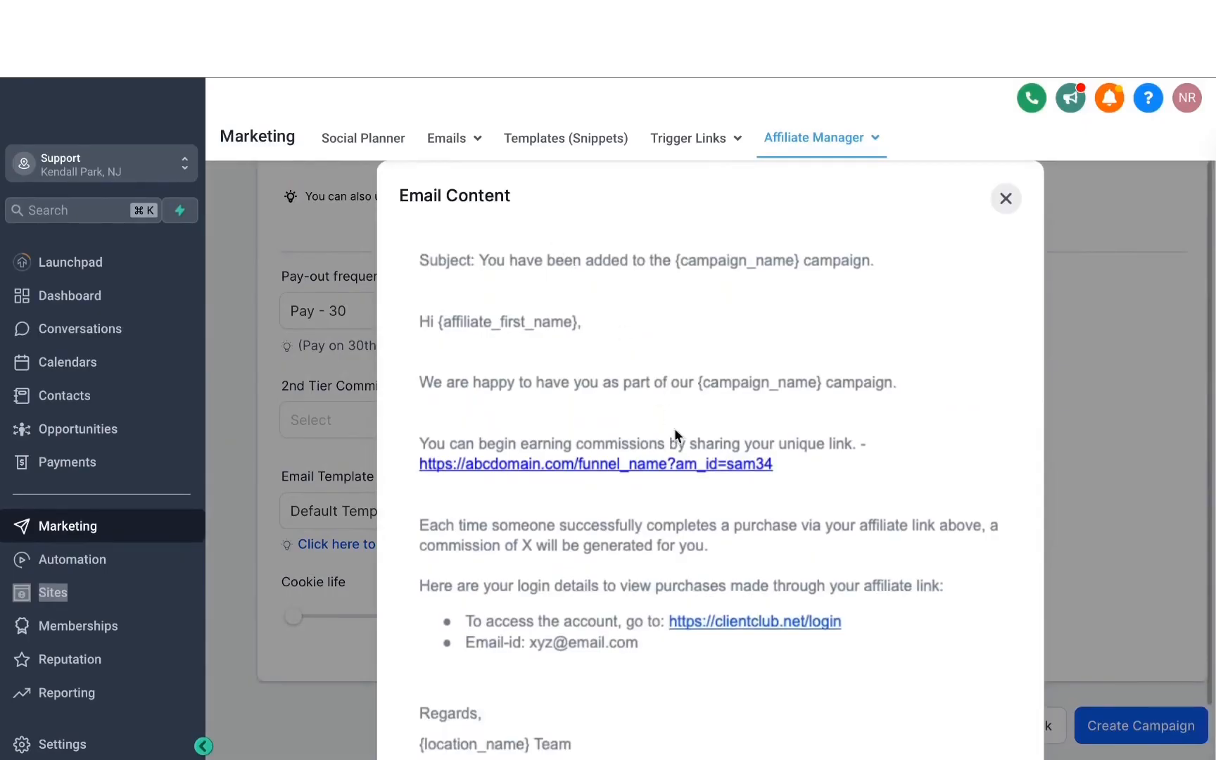
click(1003, 200)
click(355, 514)
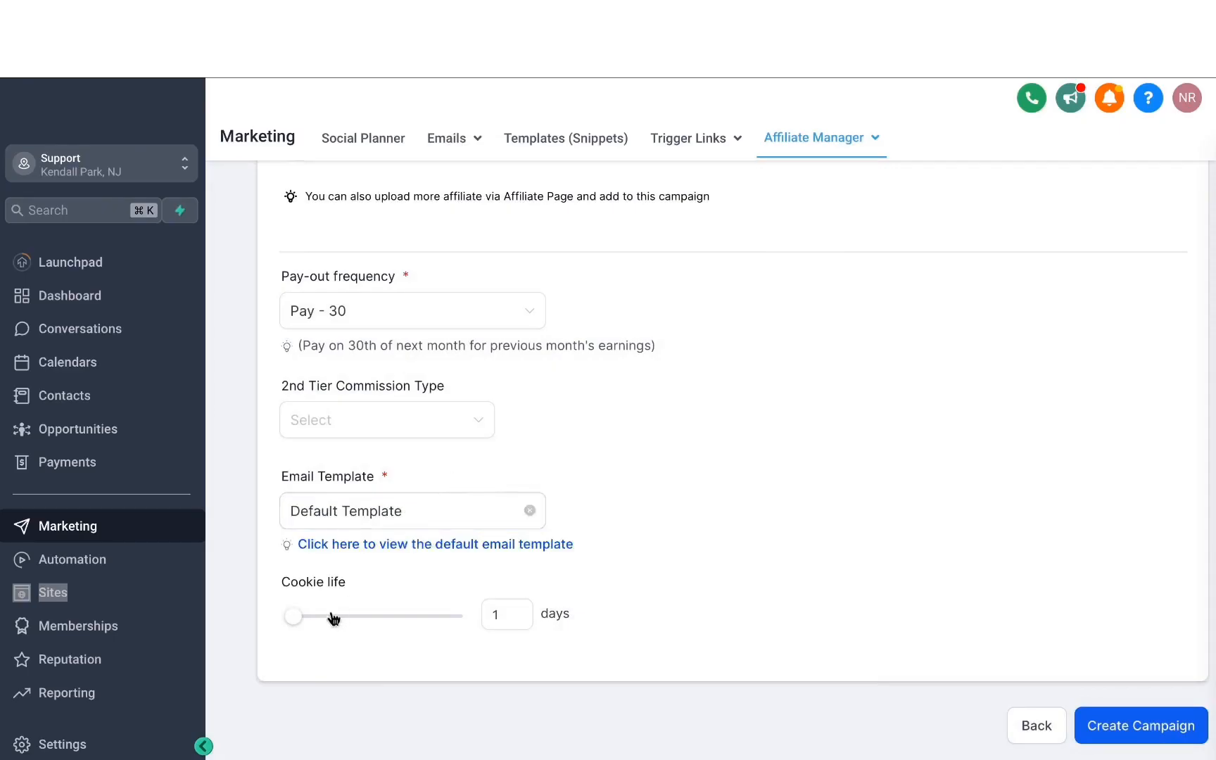
Step: Set the campaign's cookie life to 30 days
mouse_move(296, 621)
drag(297, 621, 340, 617)
double_click(517, 614)
text(30)
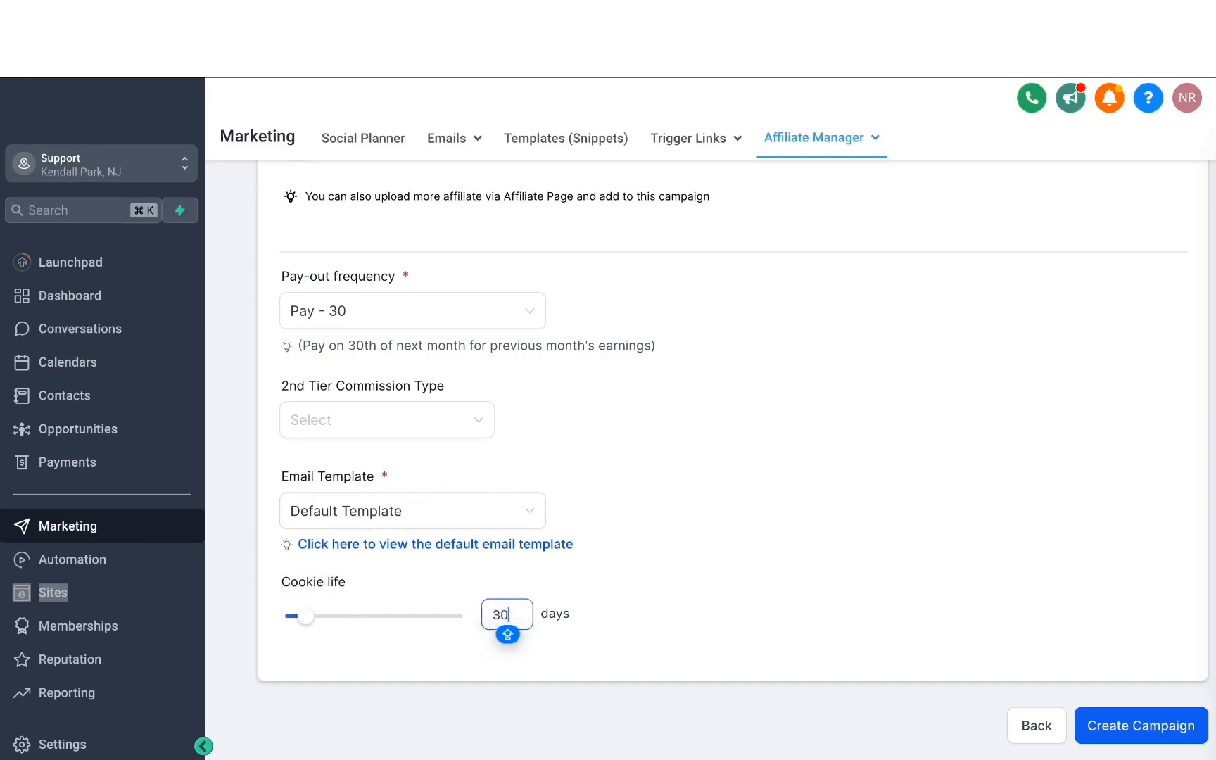
click(651, 551)
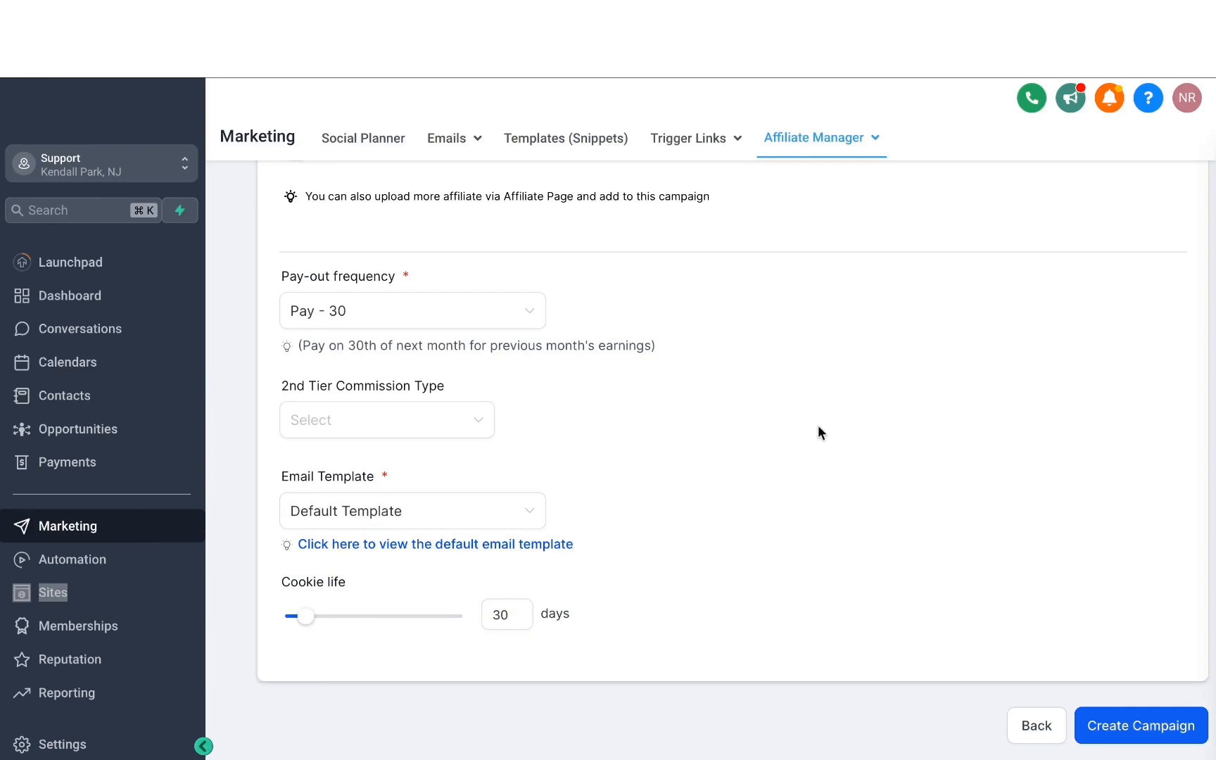
Step: Check the completed affiliate campaign form and create the campaign
double_click(787, 491)
scroll(788, 490, up, 7)
scroll(787, 490, down, 7)
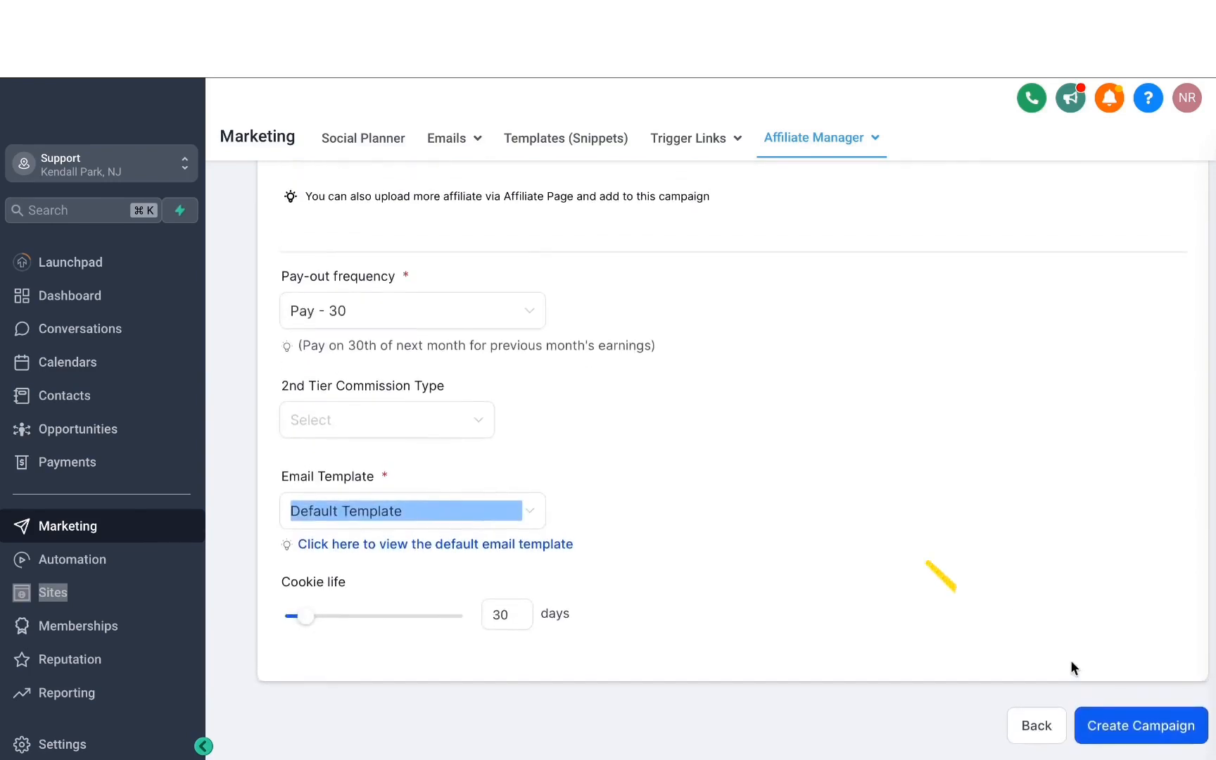
click(1117, 722)
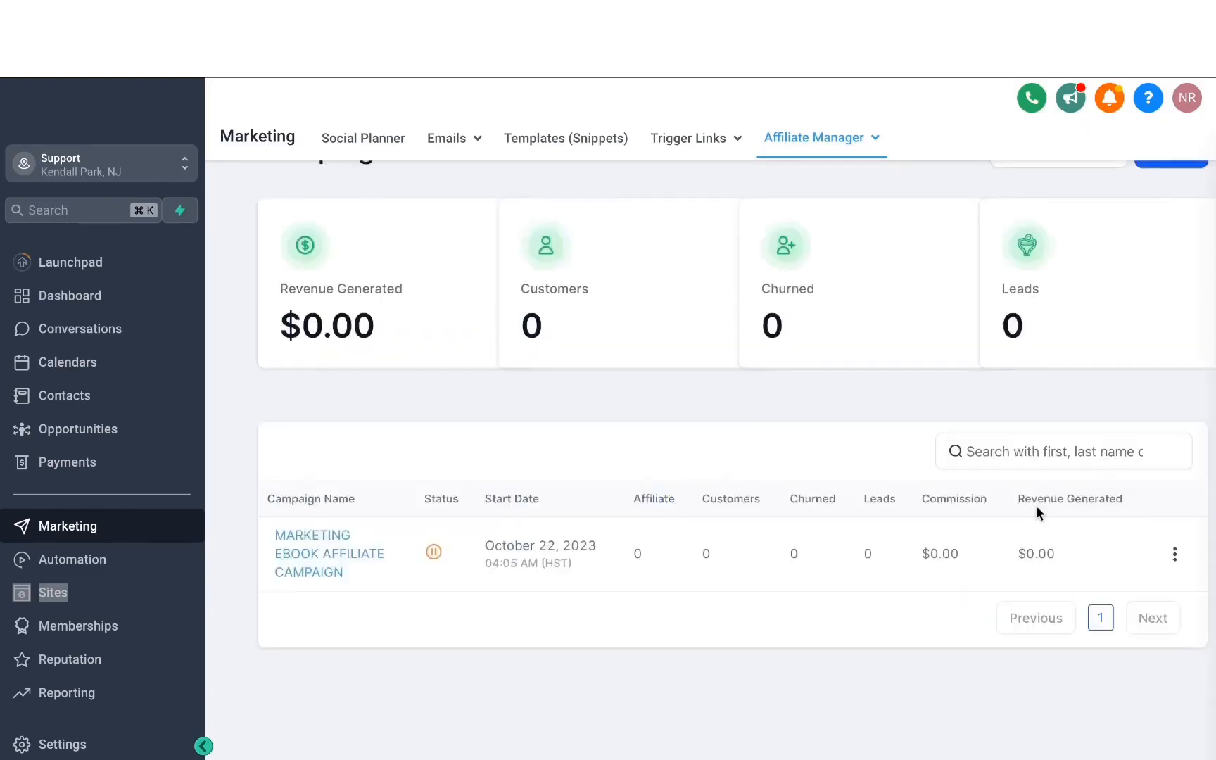
Step: Try to activate the paused Marketing Ebook Affiliate Campaign from the campaign list
scroll(1035, 505, up, 1)
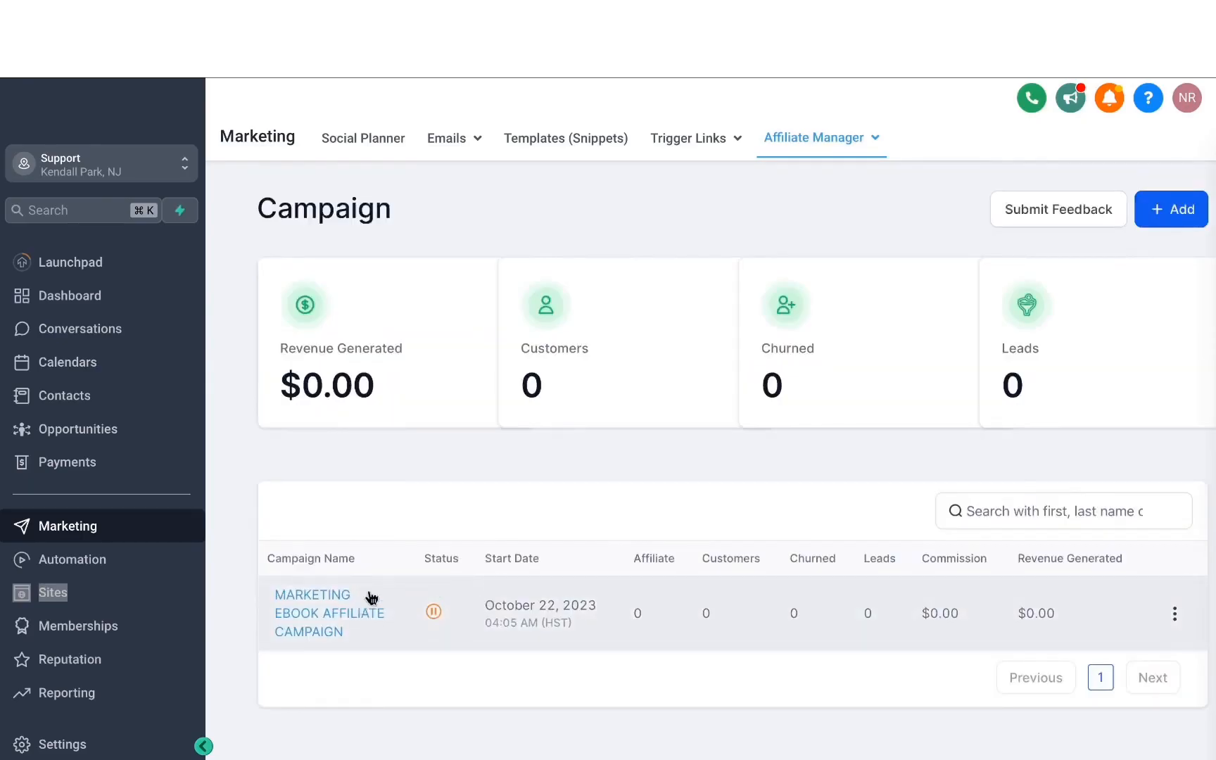
click(433, 611)
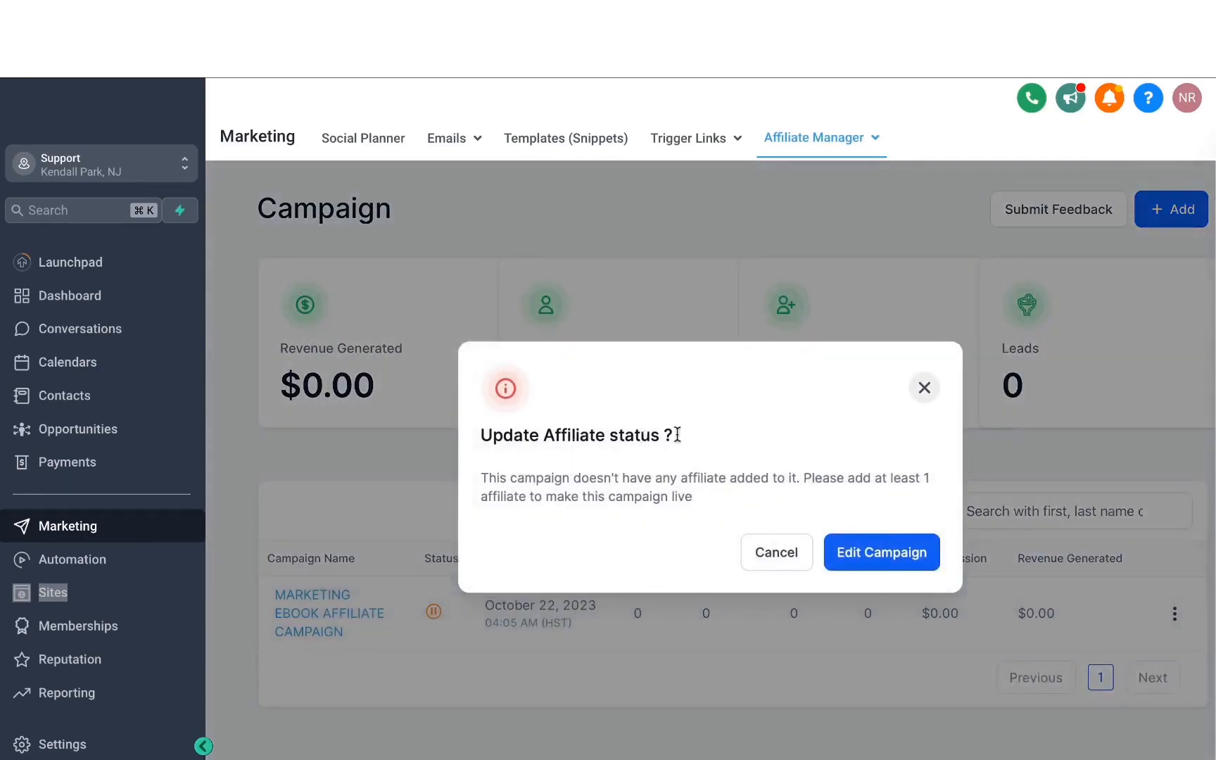
click(926, 398)
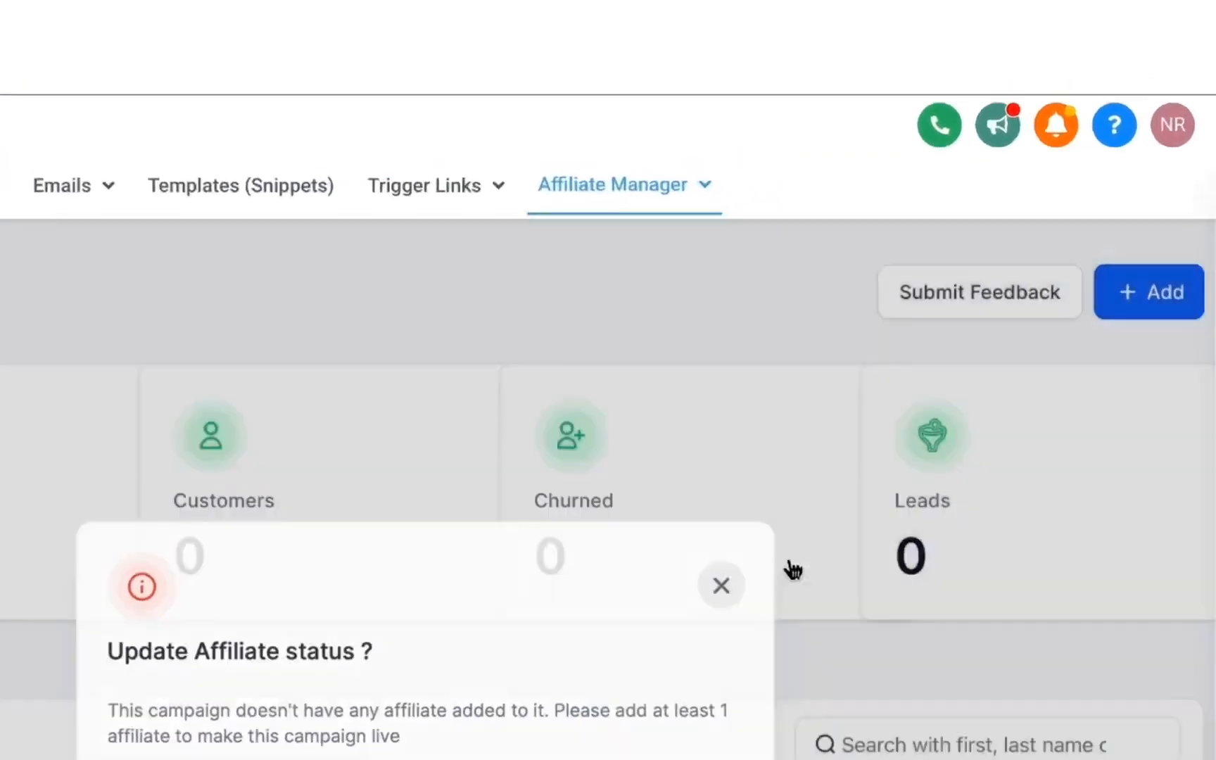
Step: Go to the Affiliates page of Affiliate Manager and start importing new affiliates from contacts
mouse_move(673, 184)
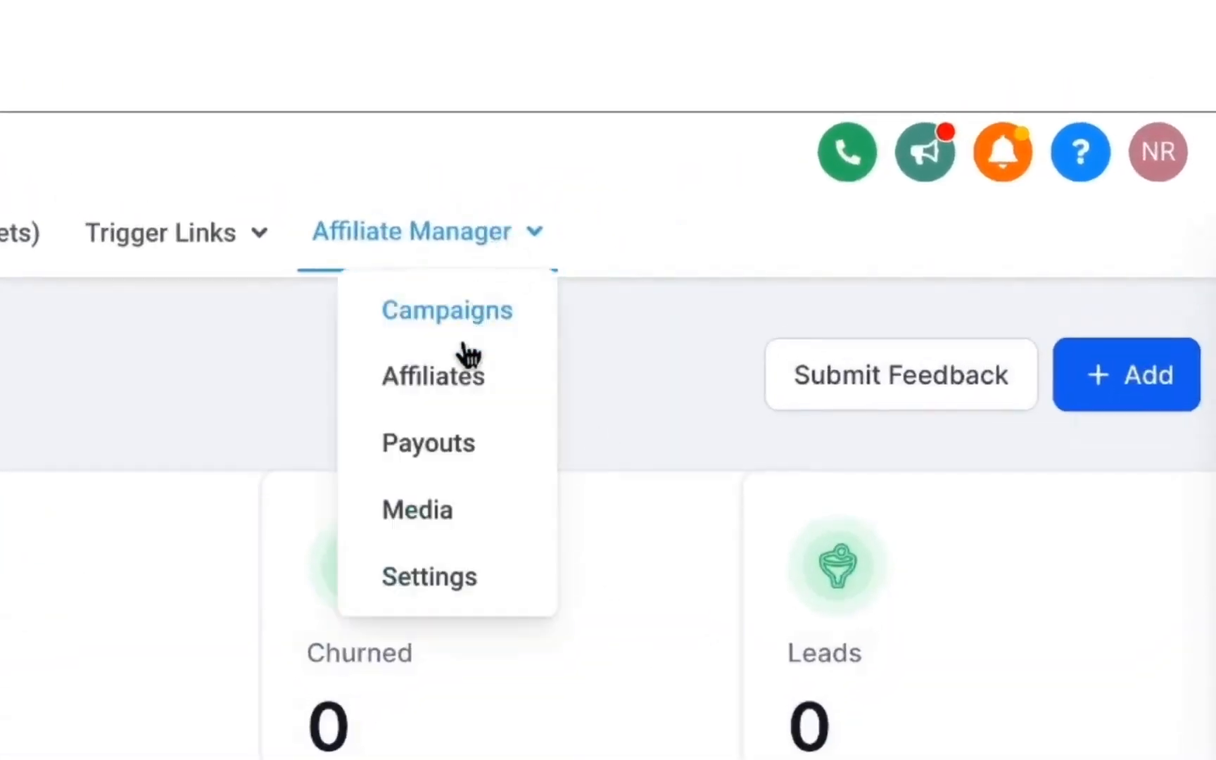
click(455, 380)
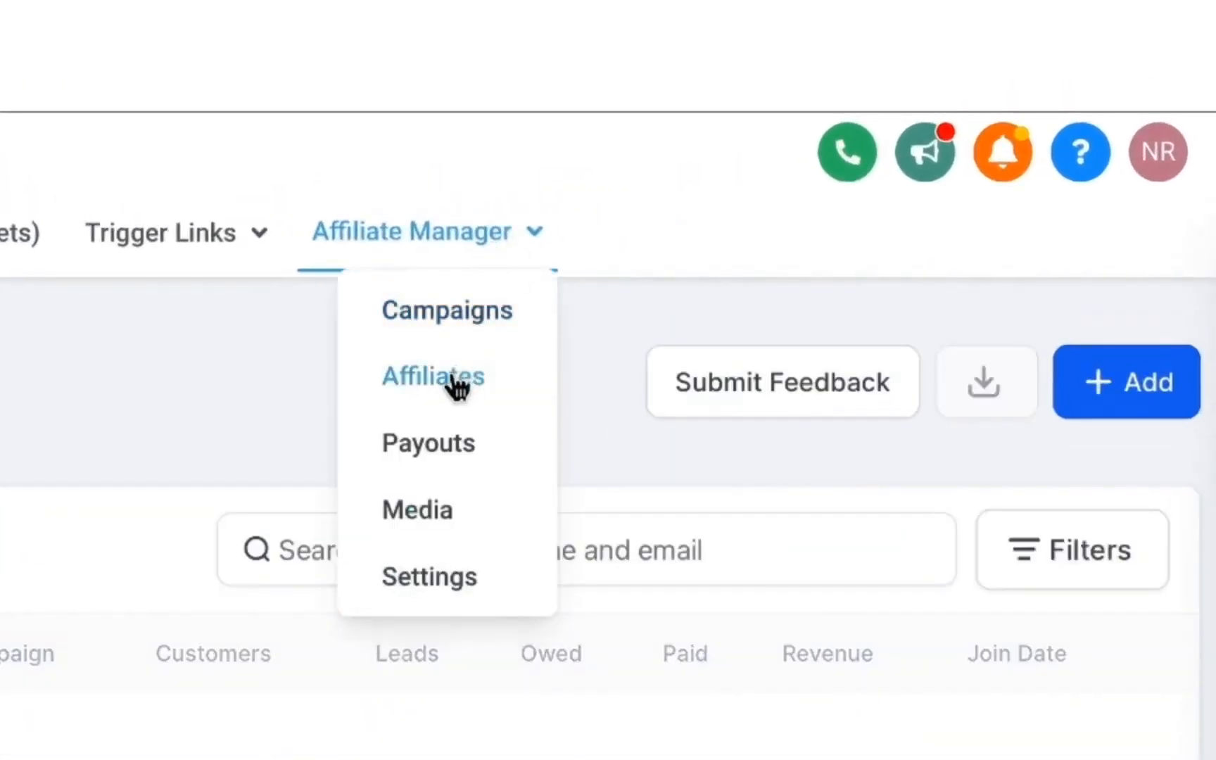
click(1118, 394)
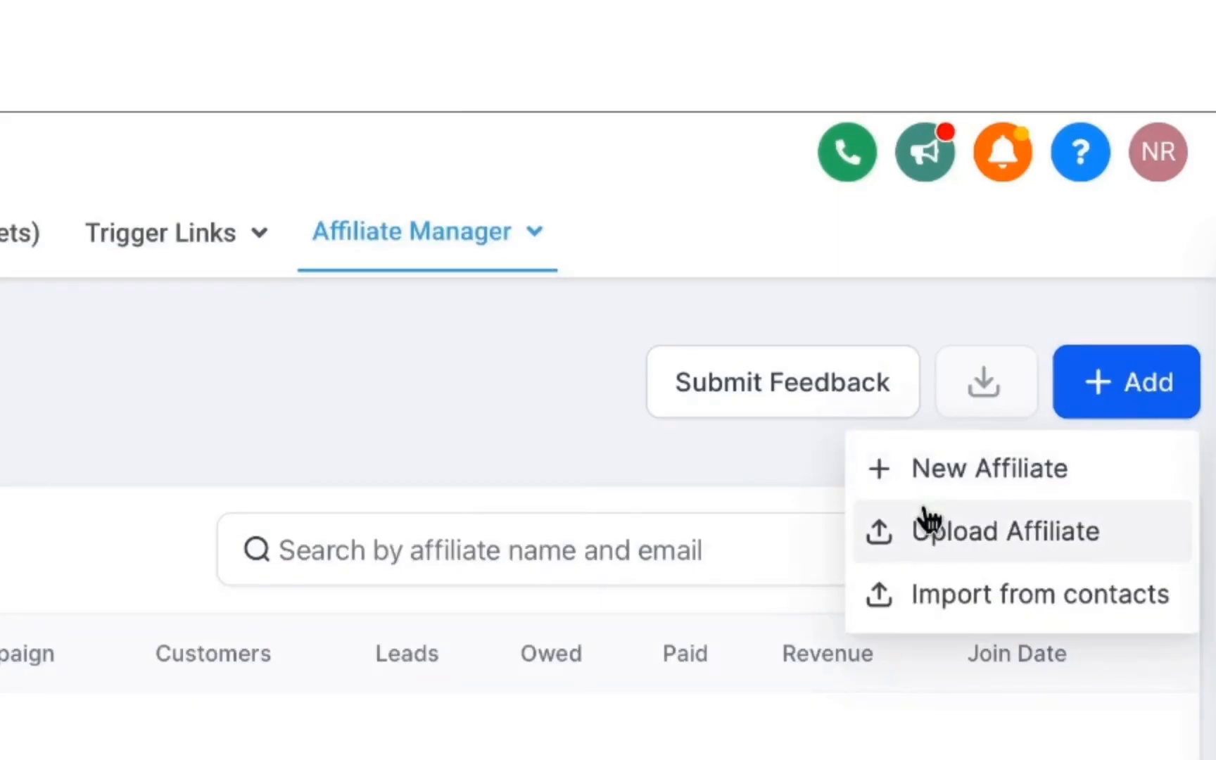
click(999, 591)
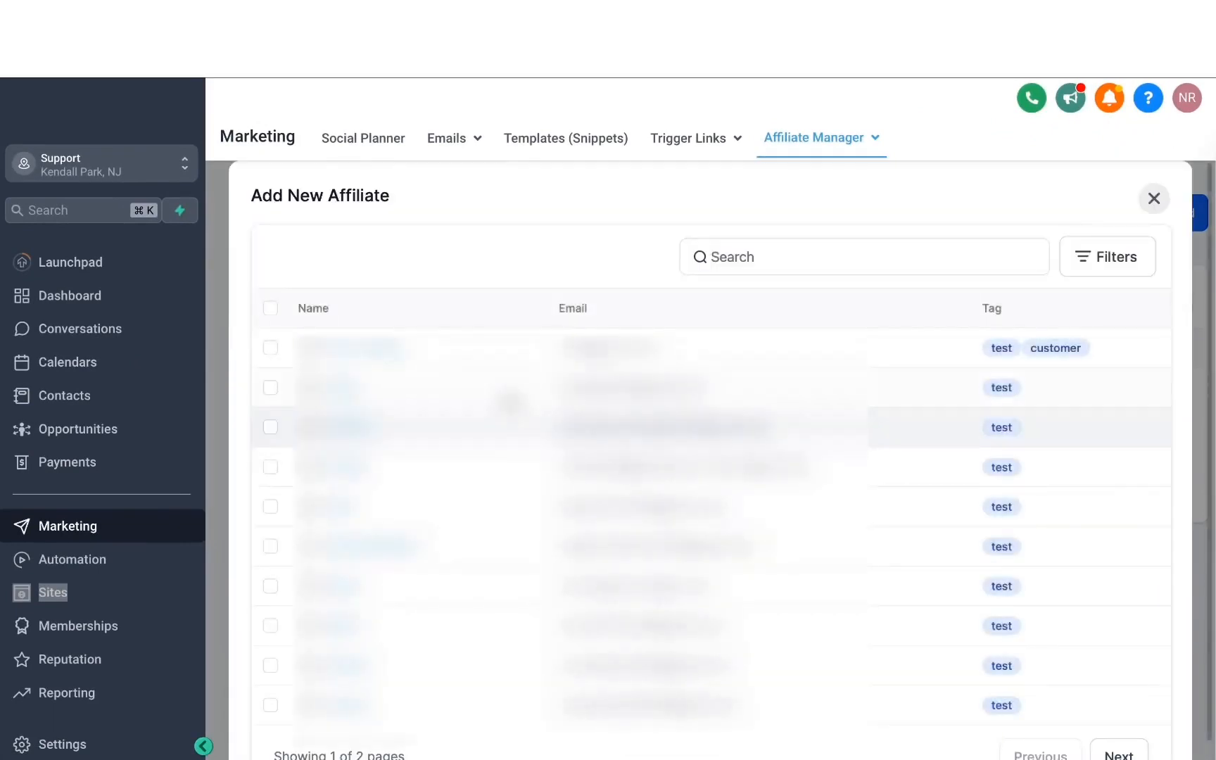
Step: Select the first and third contacts on page one and the second contact on page two, and import them as affiliates
click(270, 348)
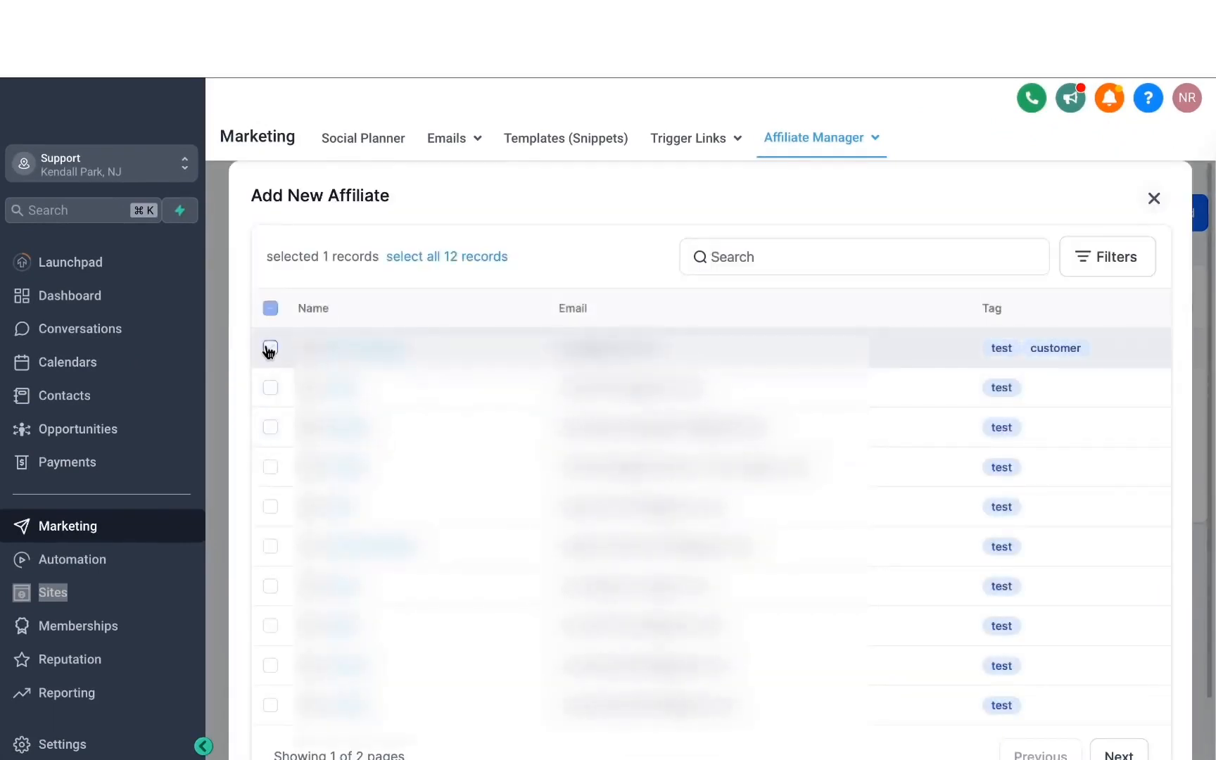
click(271, 427)
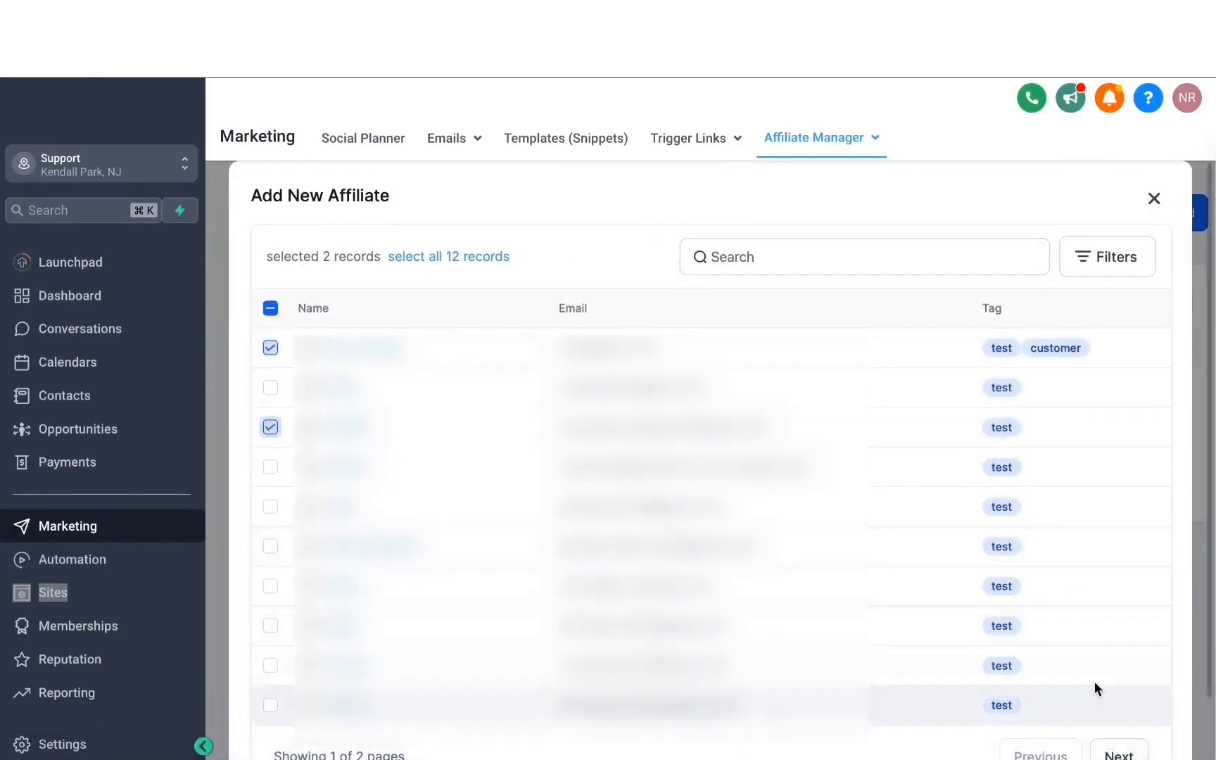
scroll(1094, 686, down, 1)
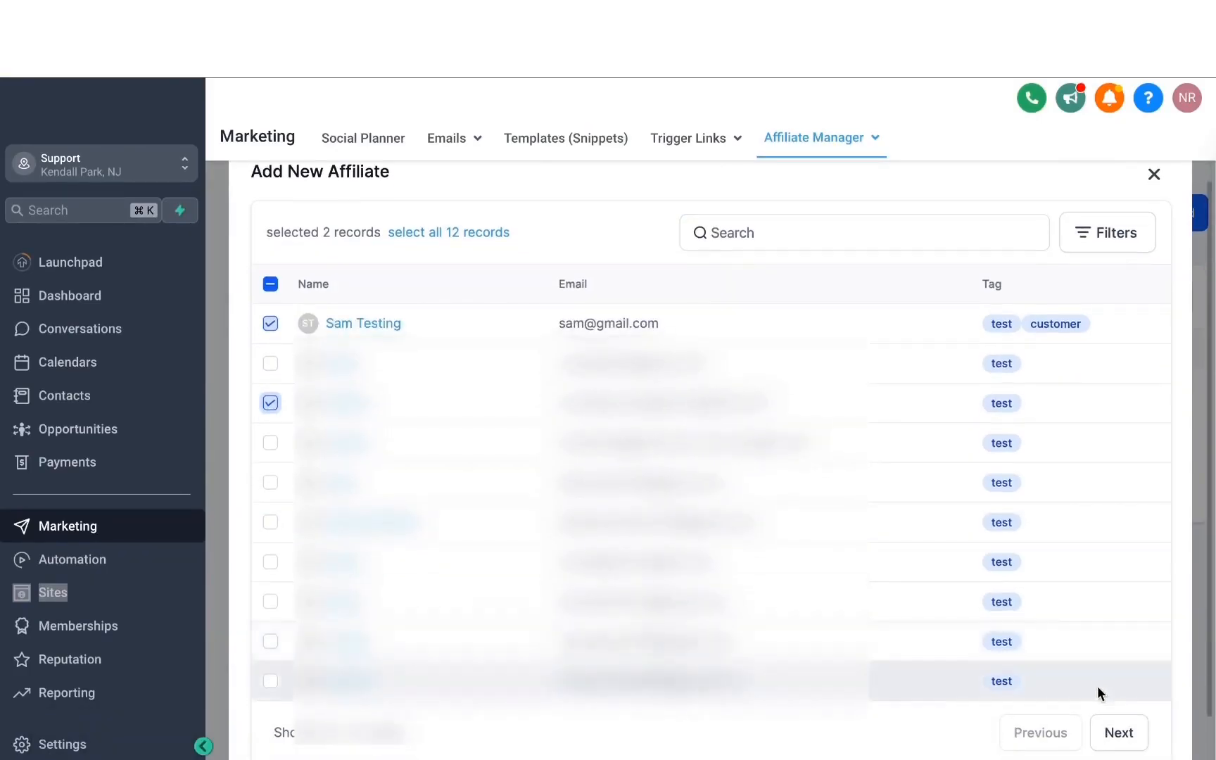
click(1125, 733)
click(944, 524)
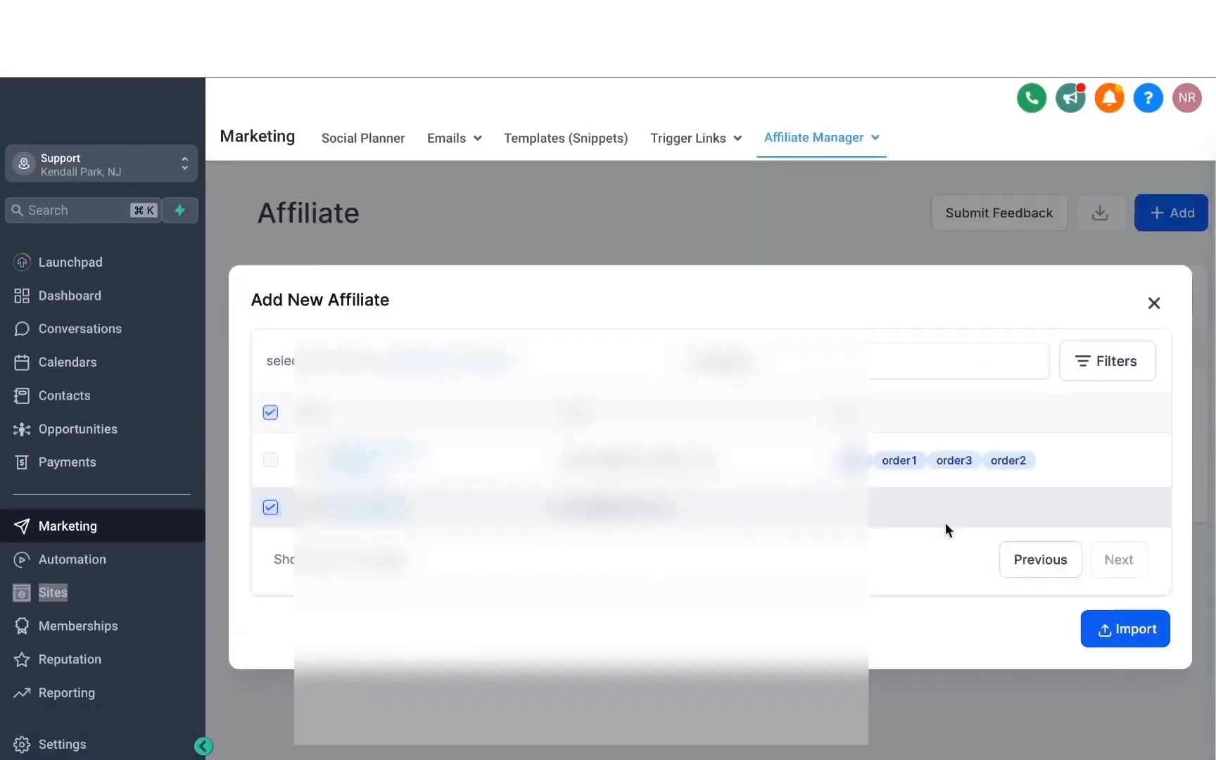
click(1143, 637)
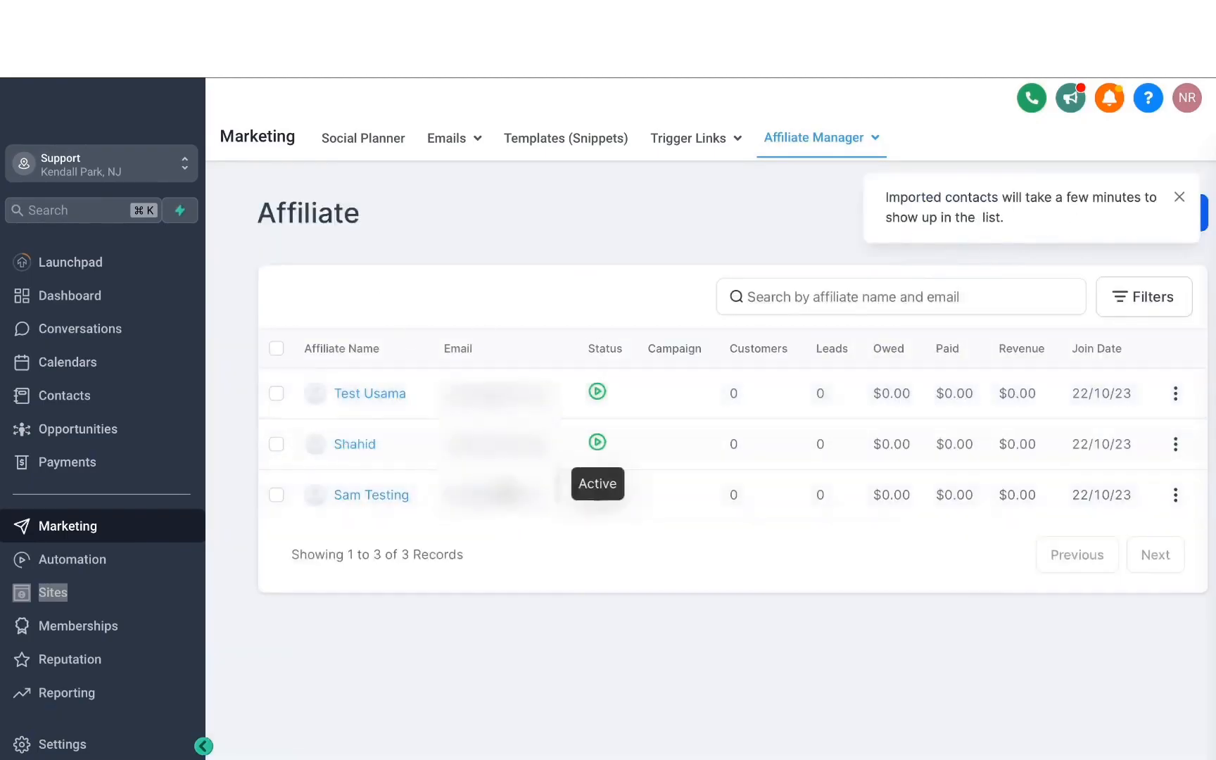
Step: Return to the affiliate campaigns and open the Marketing Ebook Affiliate Campaign for editing through its status prompt
click(815, 149)
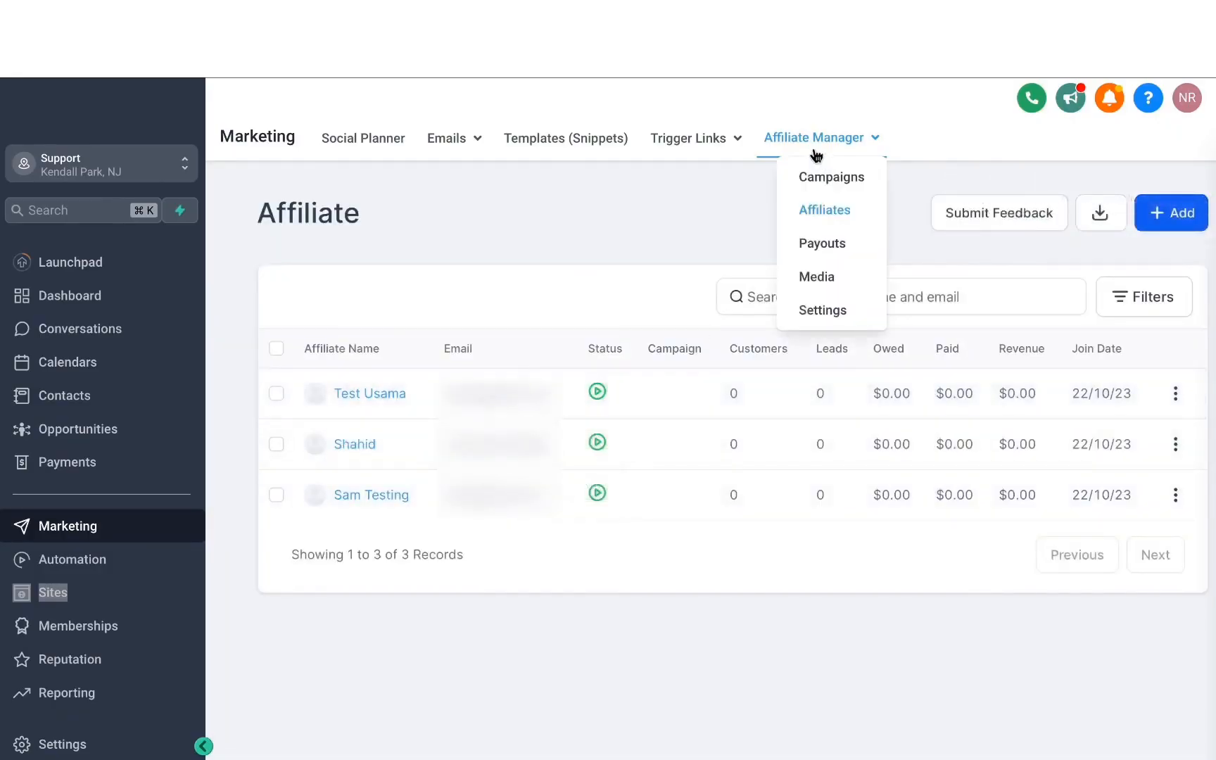
click(822, 176)
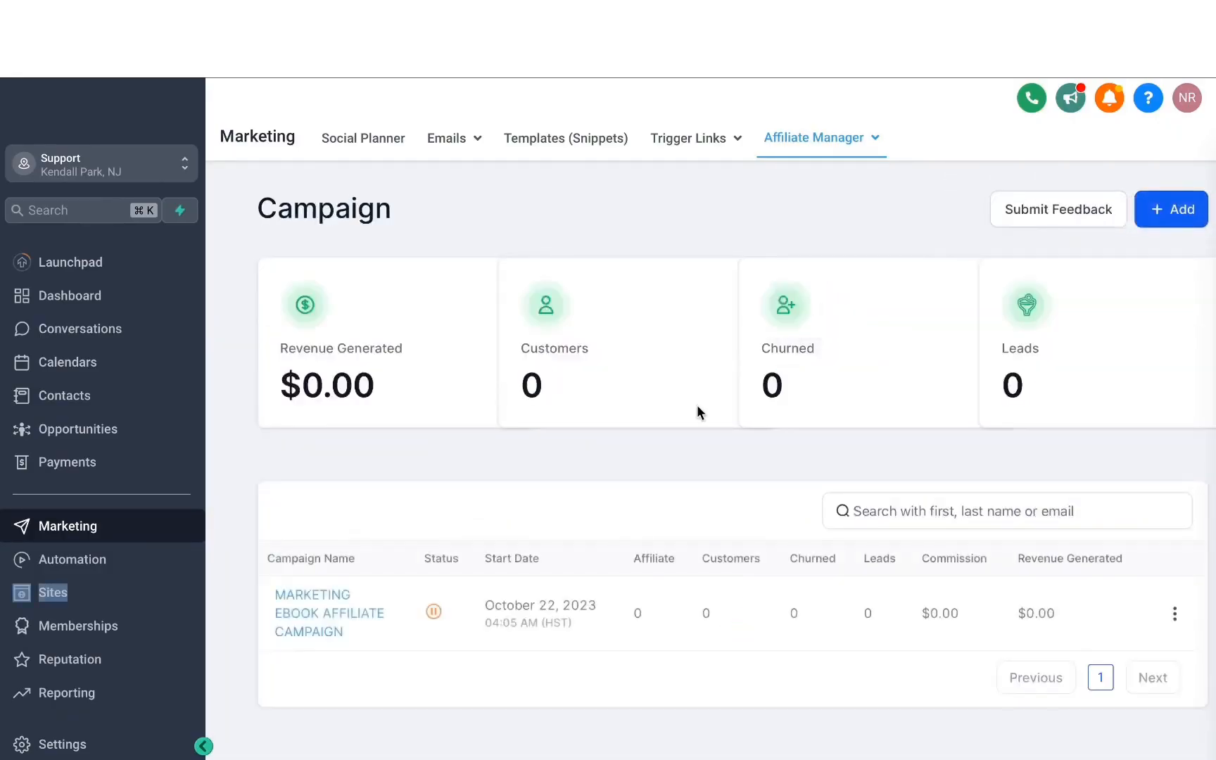
scroll(695, 406, down, 1)
click(434, 553)
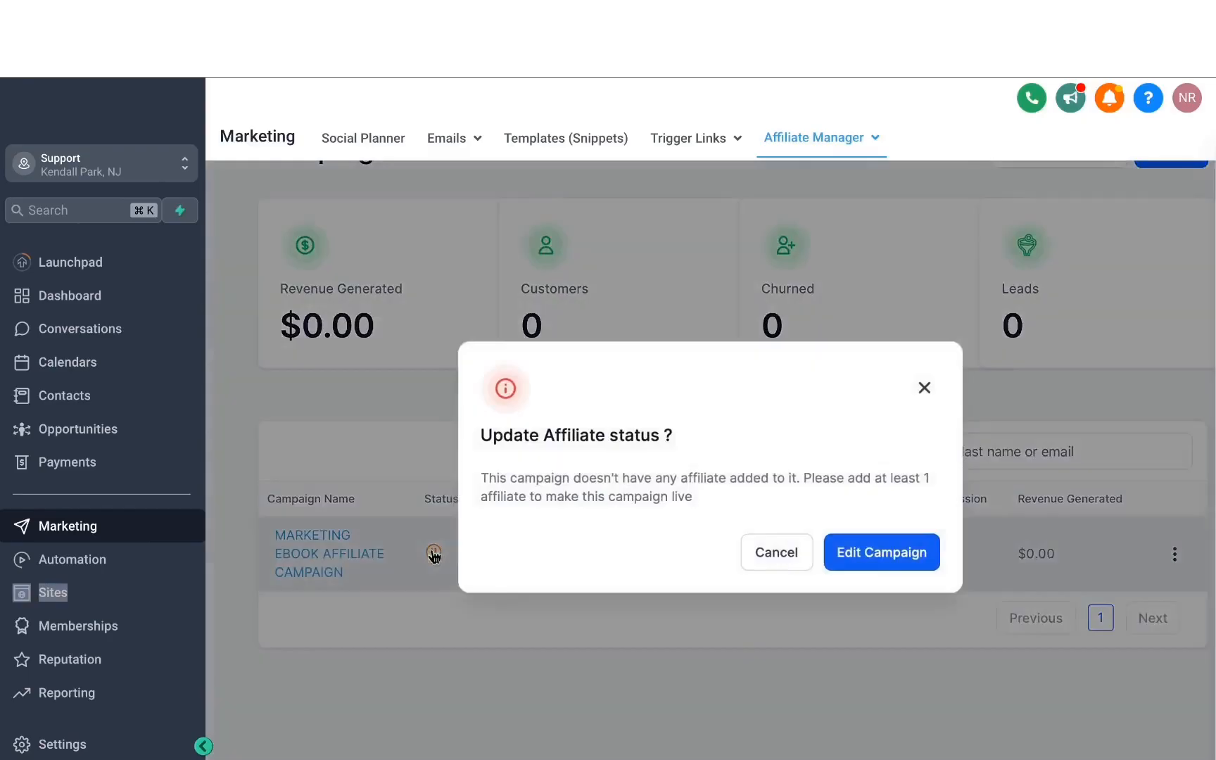
click(873, 556)
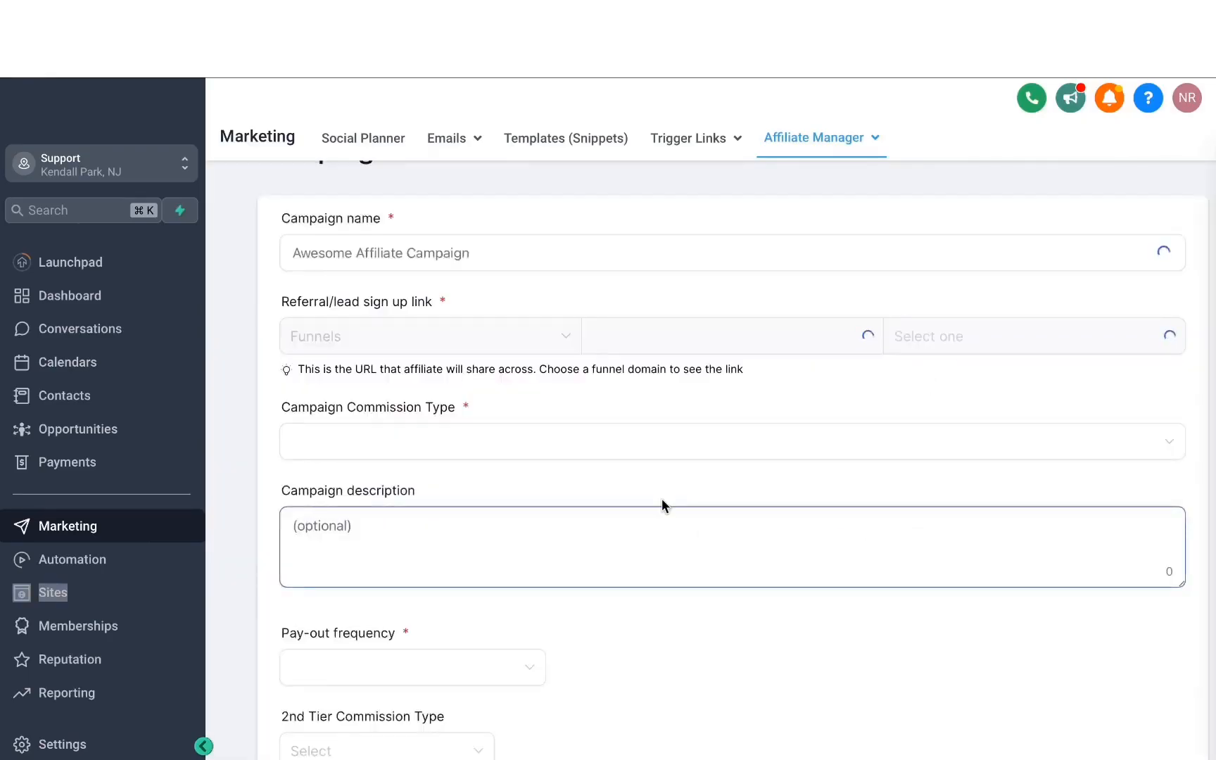
Step: Add the first and third listed affiliates to the Marketing Ebook Affiliate Campaign
scroll(548, 484, down, 3)
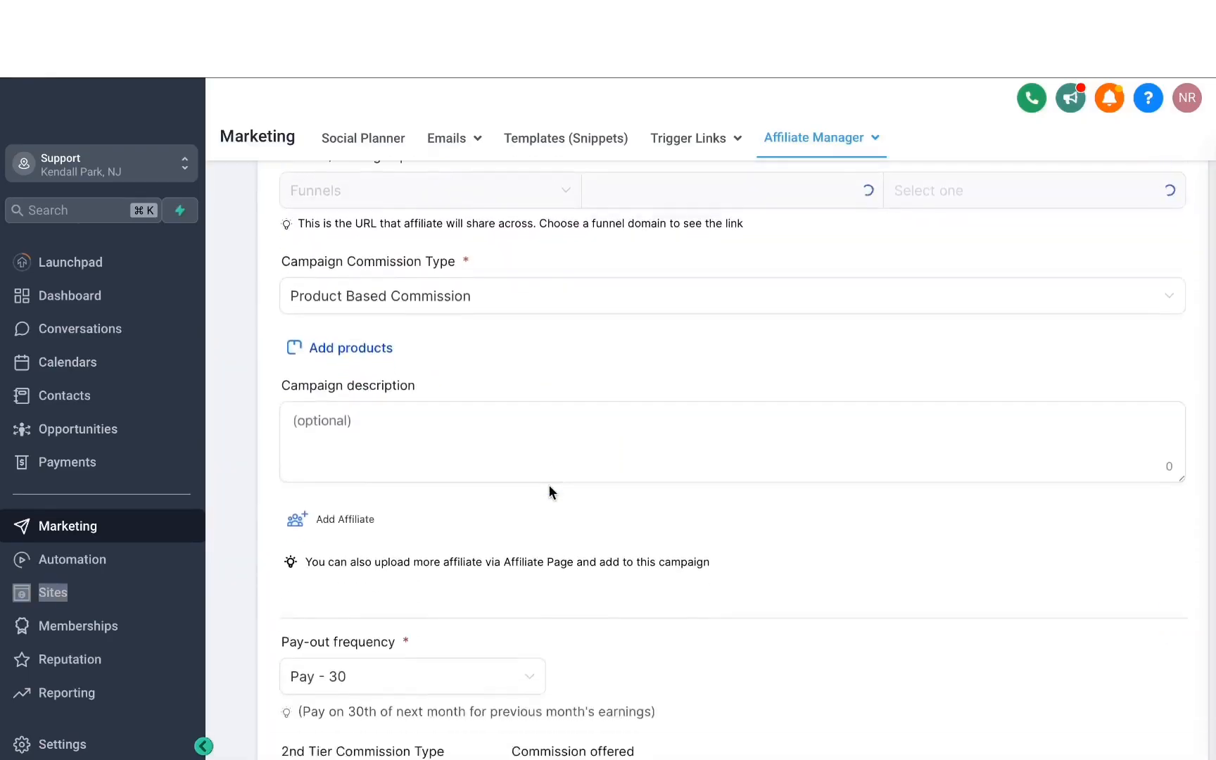
click(335, 512)
scroll(429, 542, down, 2)
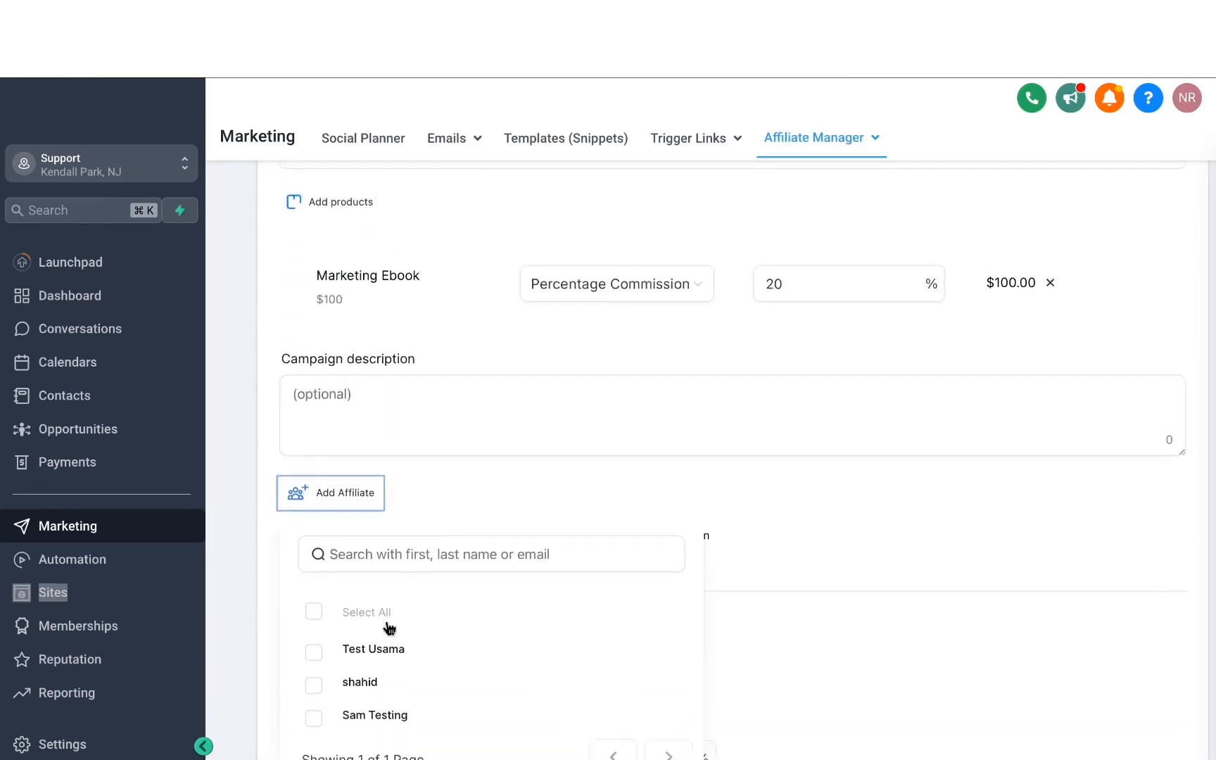
click(315, 652)
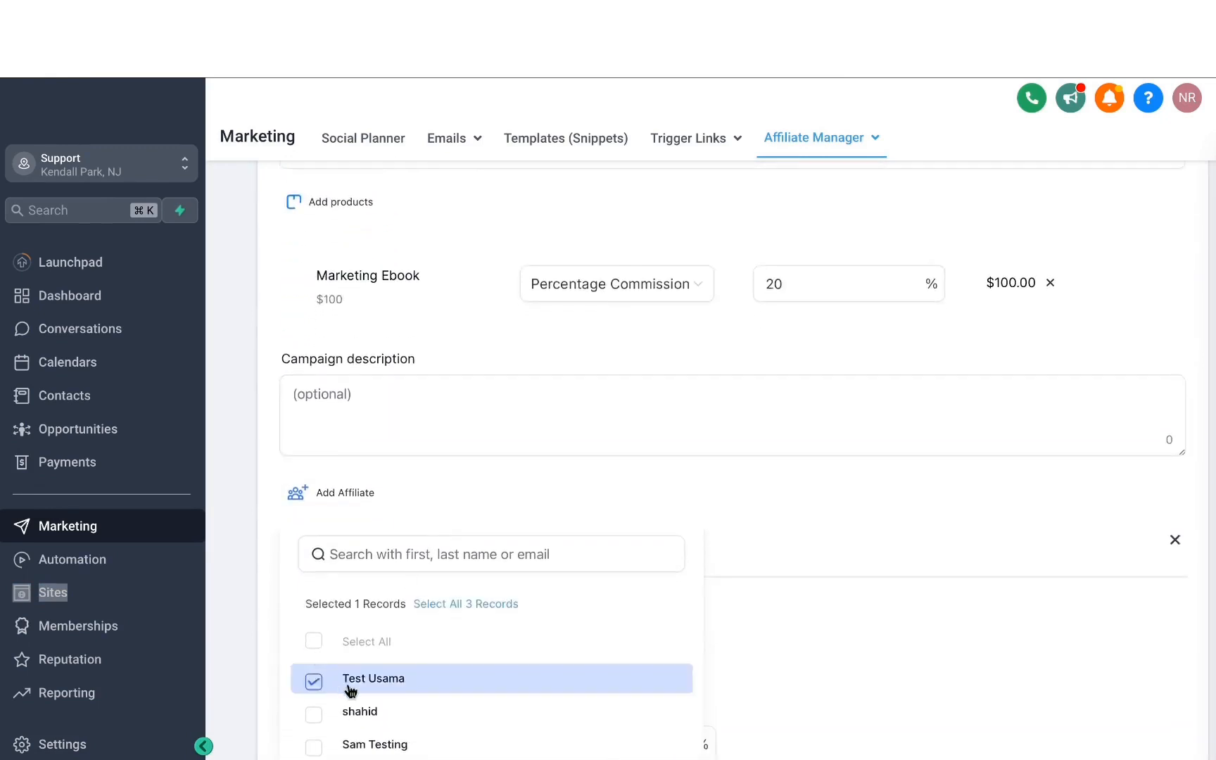
scroll(347, 687, down, 3)
click(315, 612)
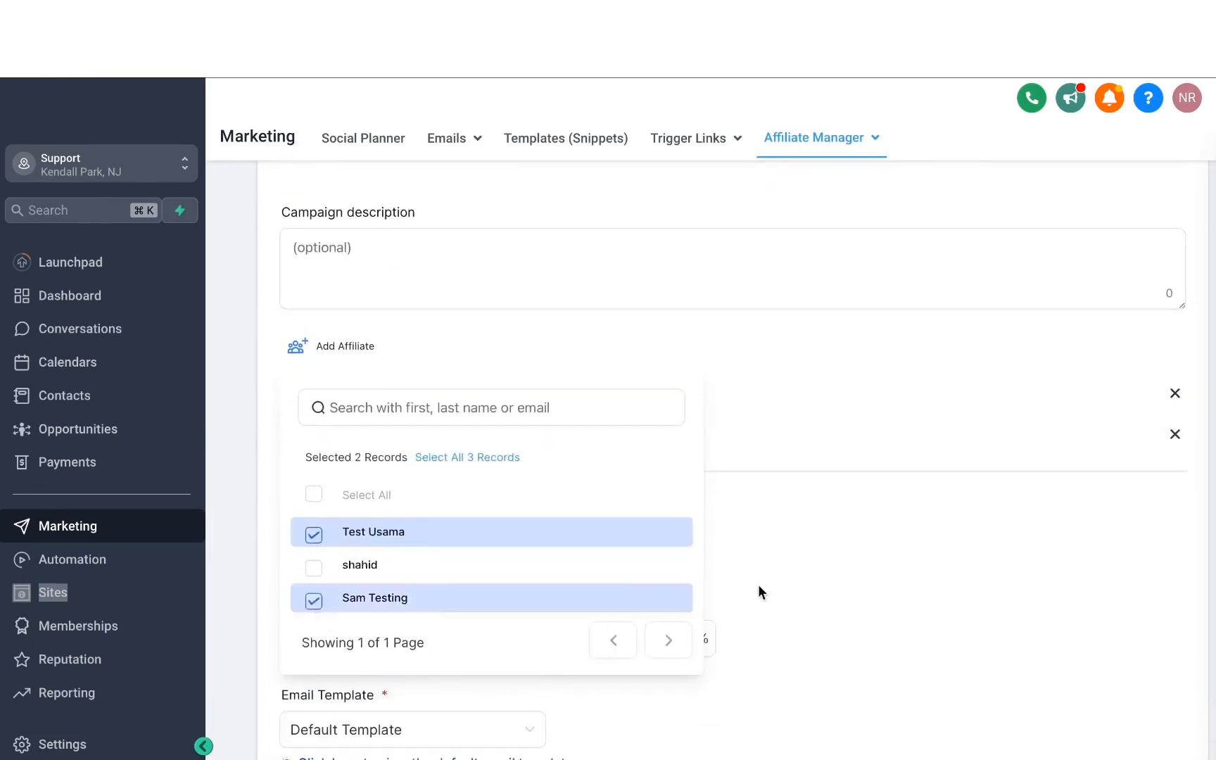
click(799, 572)
Step: Save the campaign update and change the Marketing Ebook Affiliate Campaign's status to Active
scroll(800, 628, down, 5)
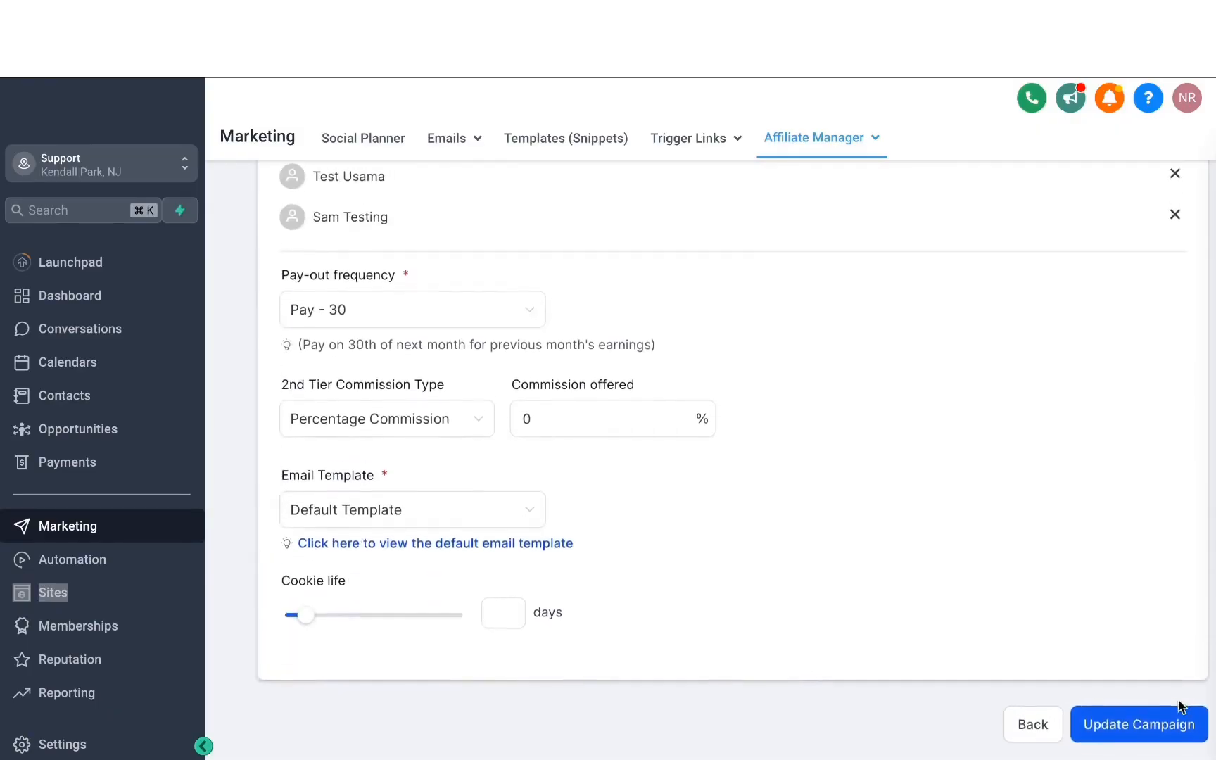
click(1166, 733)
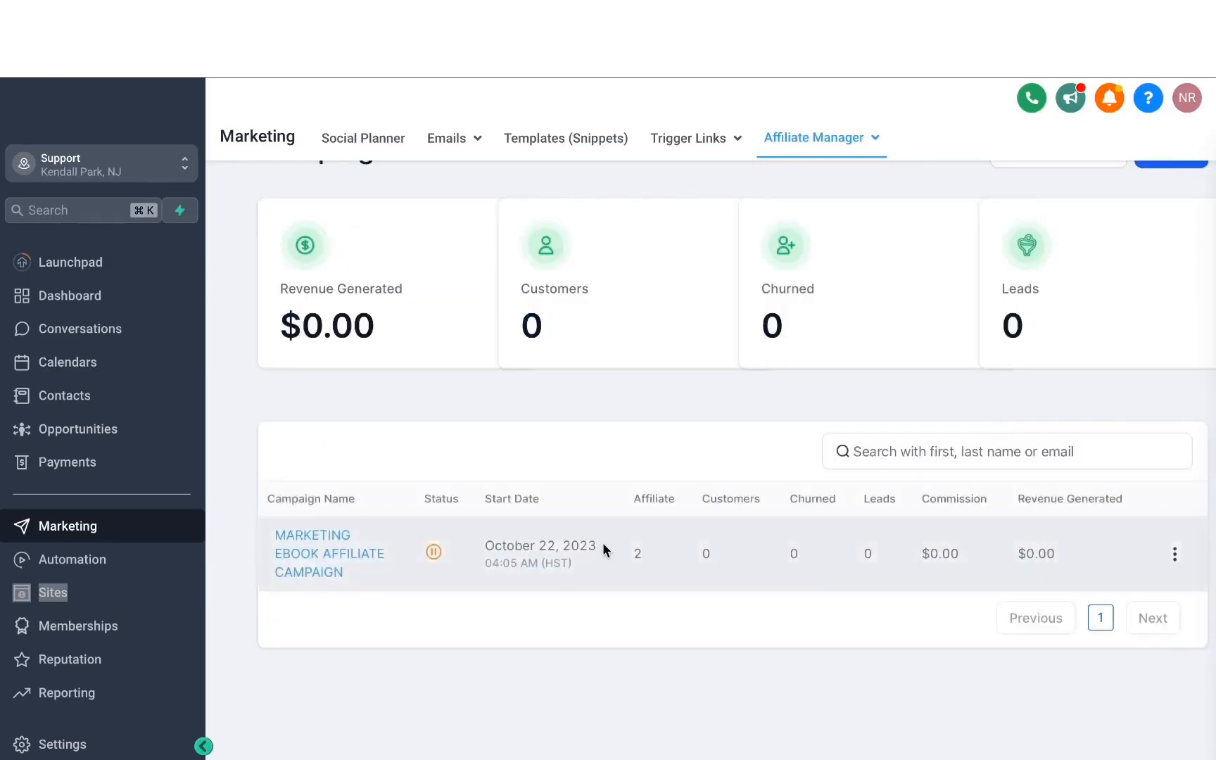
click(434, 552)
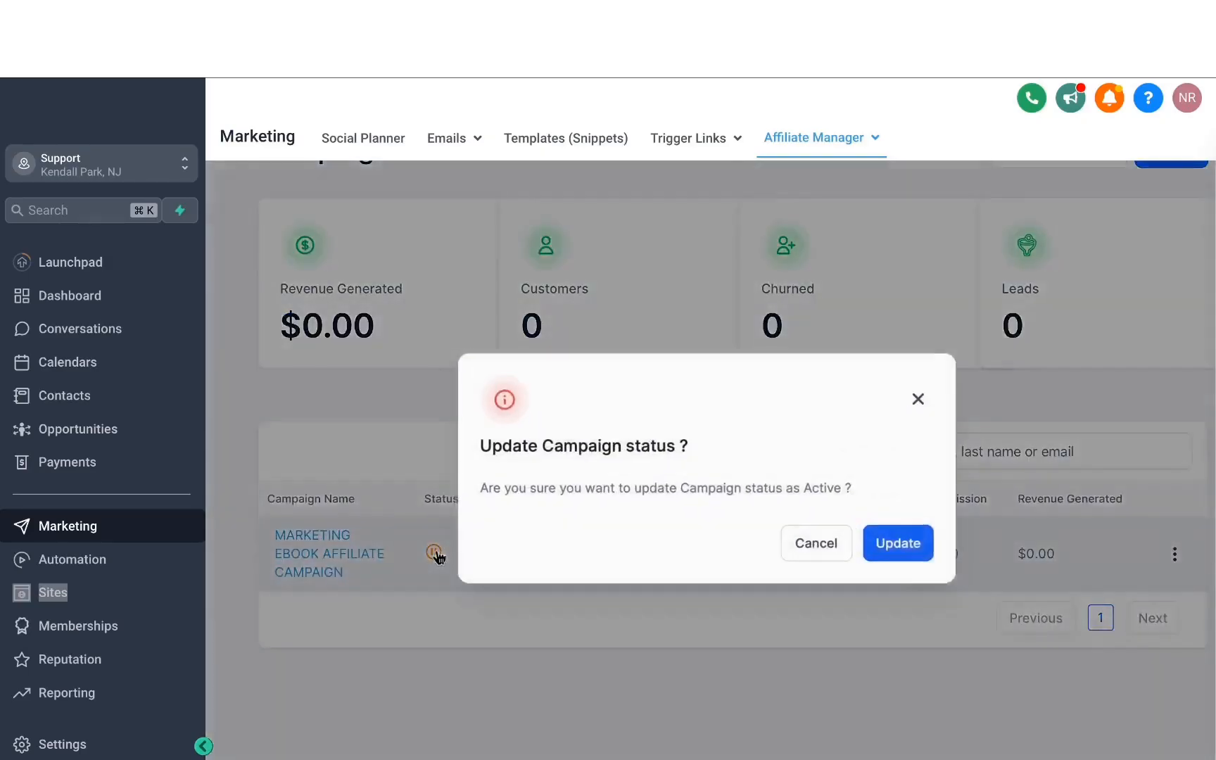
click(909, 542)
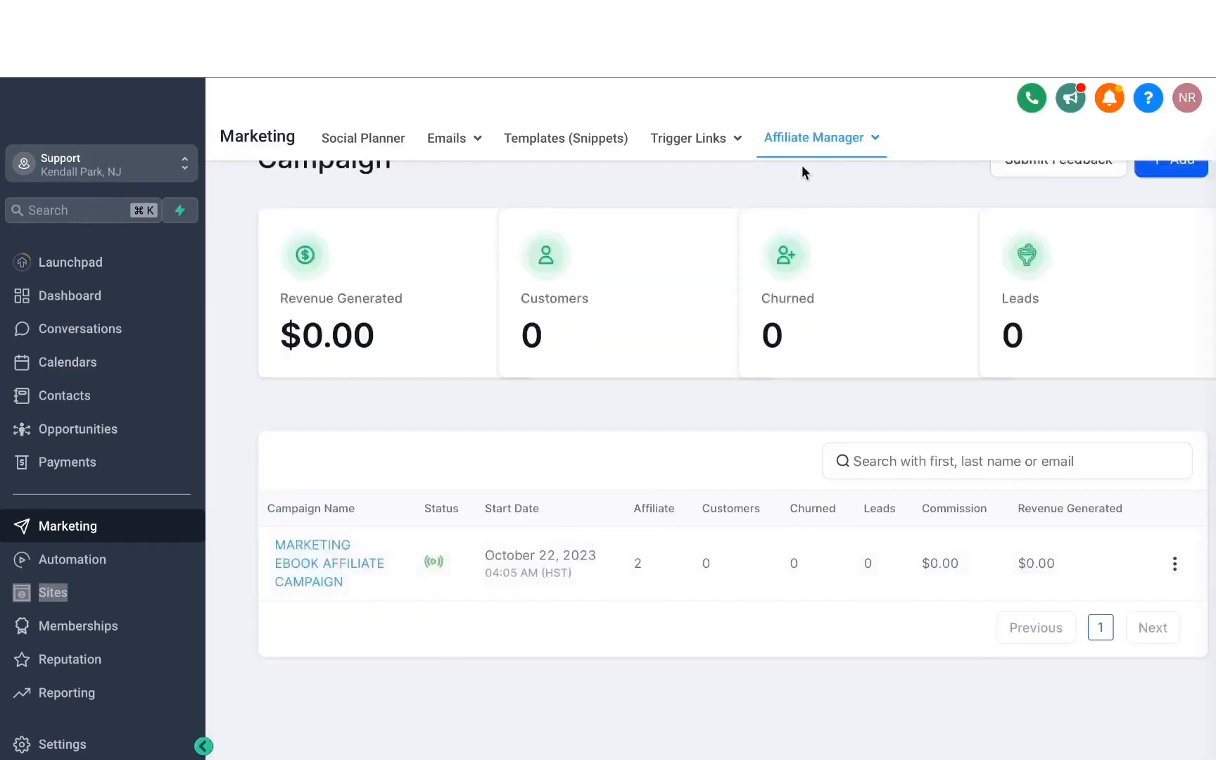
Step: View the affiliate payouts, and choose Capture.PNG as the file to add to the affiliate media
mouse_move(802, 148)
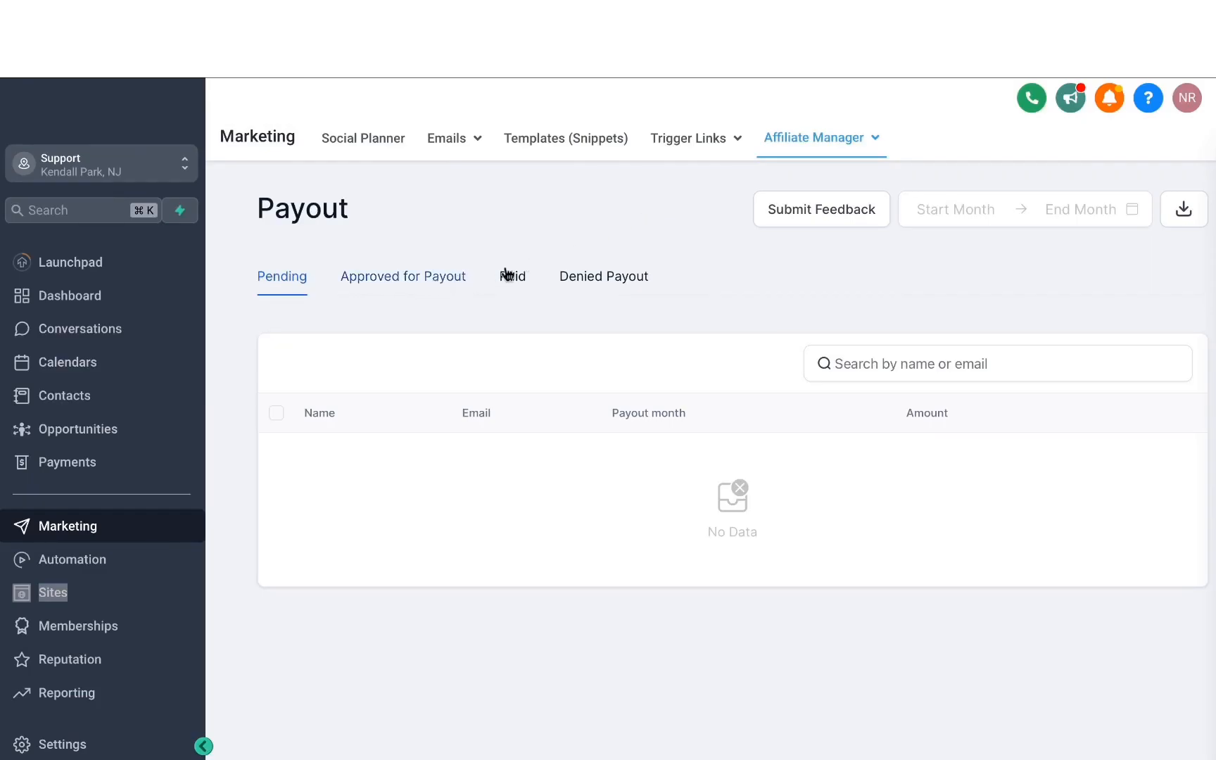
click(814, 278)
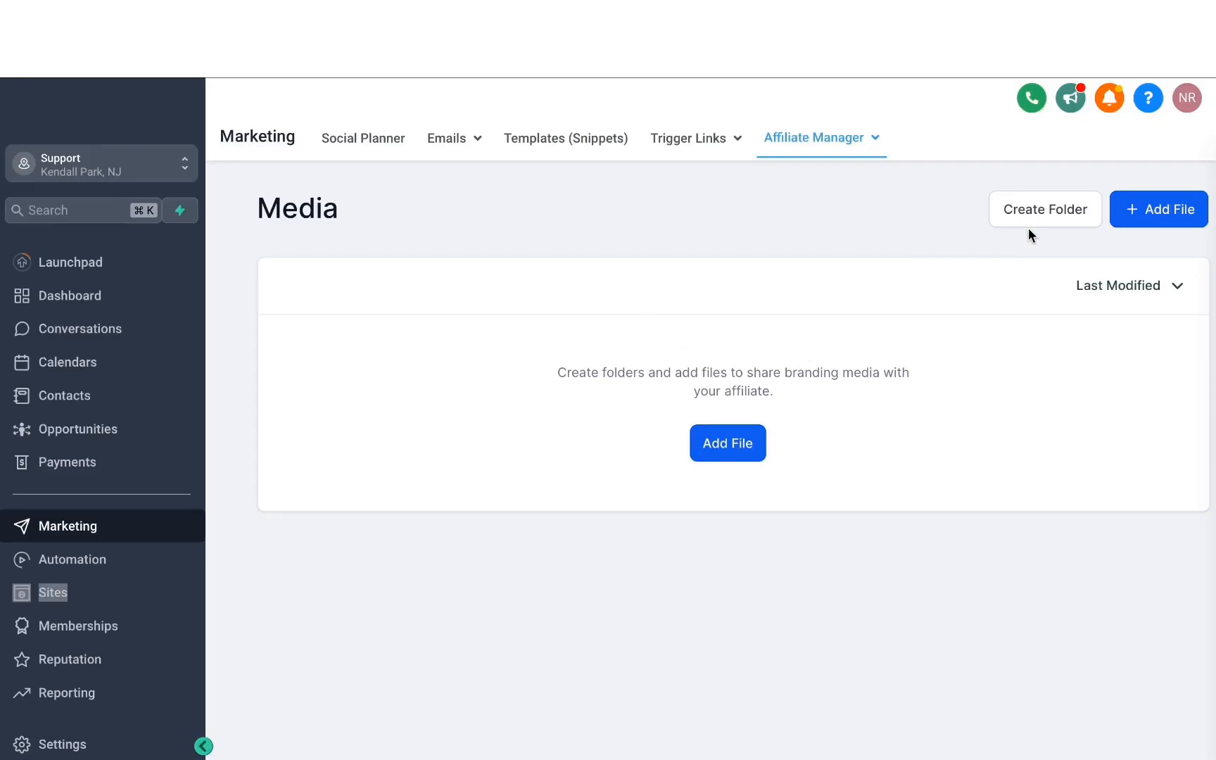
click(739, 443)
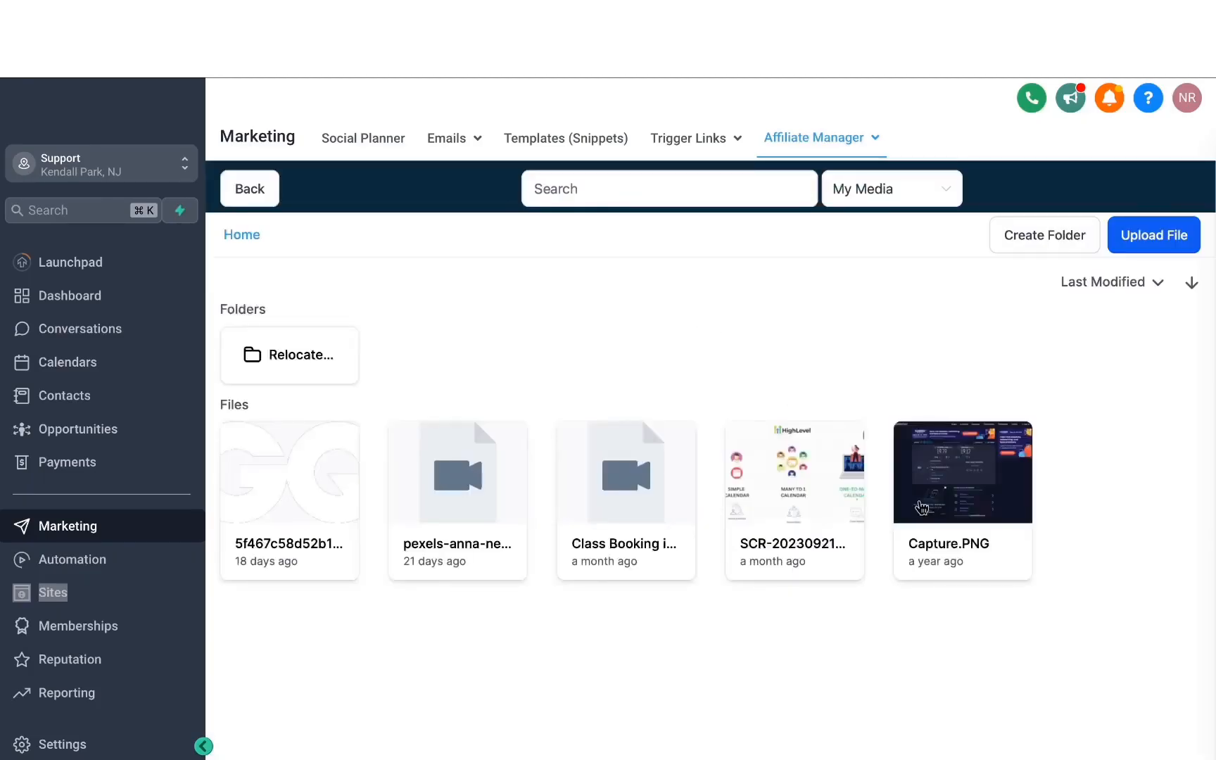
click(916, 503)
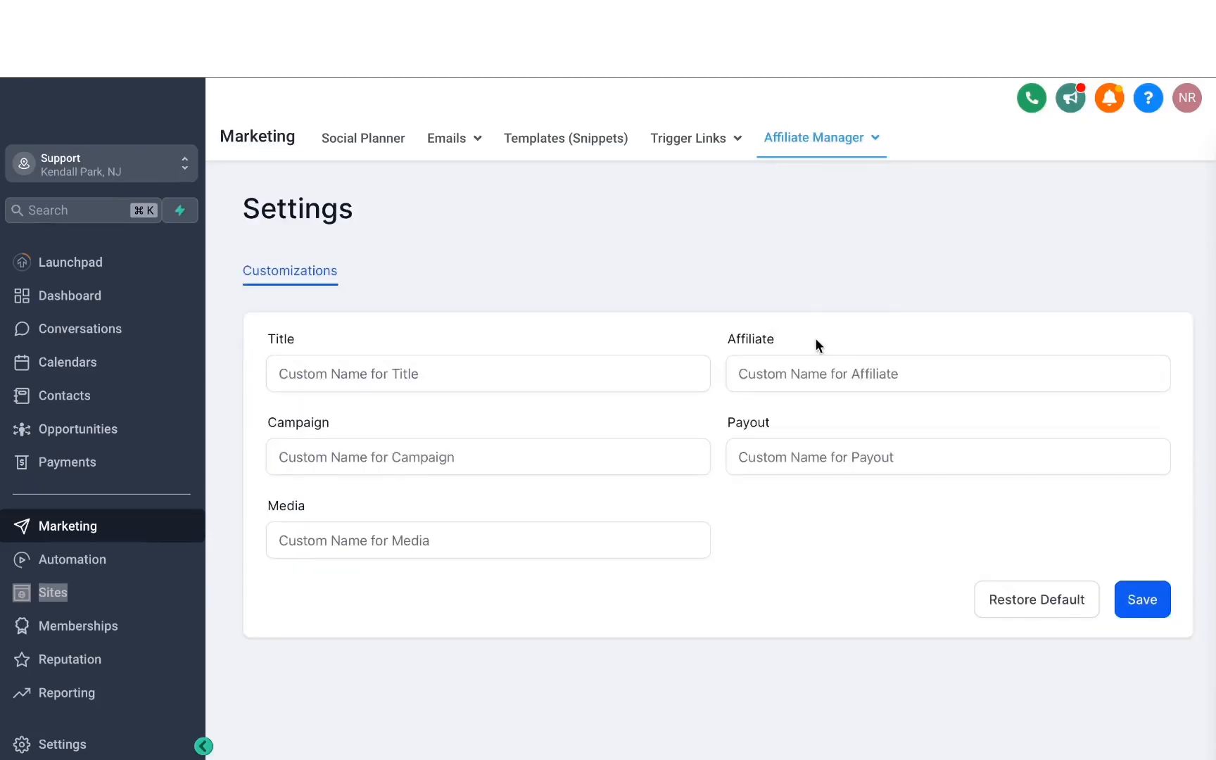
Step: Set the custom name for Media to AFFILIATE ASSETS in the Affiliate Manager settings and save the customization
click(363, 372)
mouse_move(831, 152)
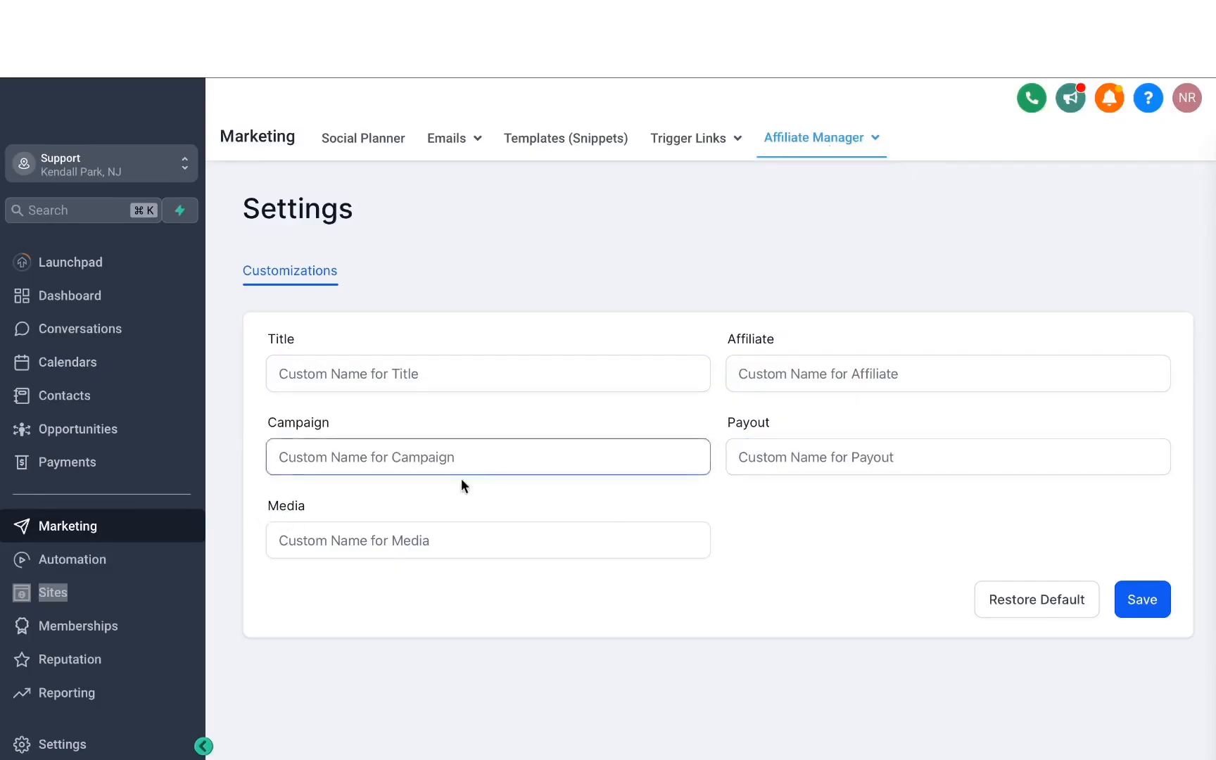
click(380, 540)
text(AFFILIATE ASSETS)
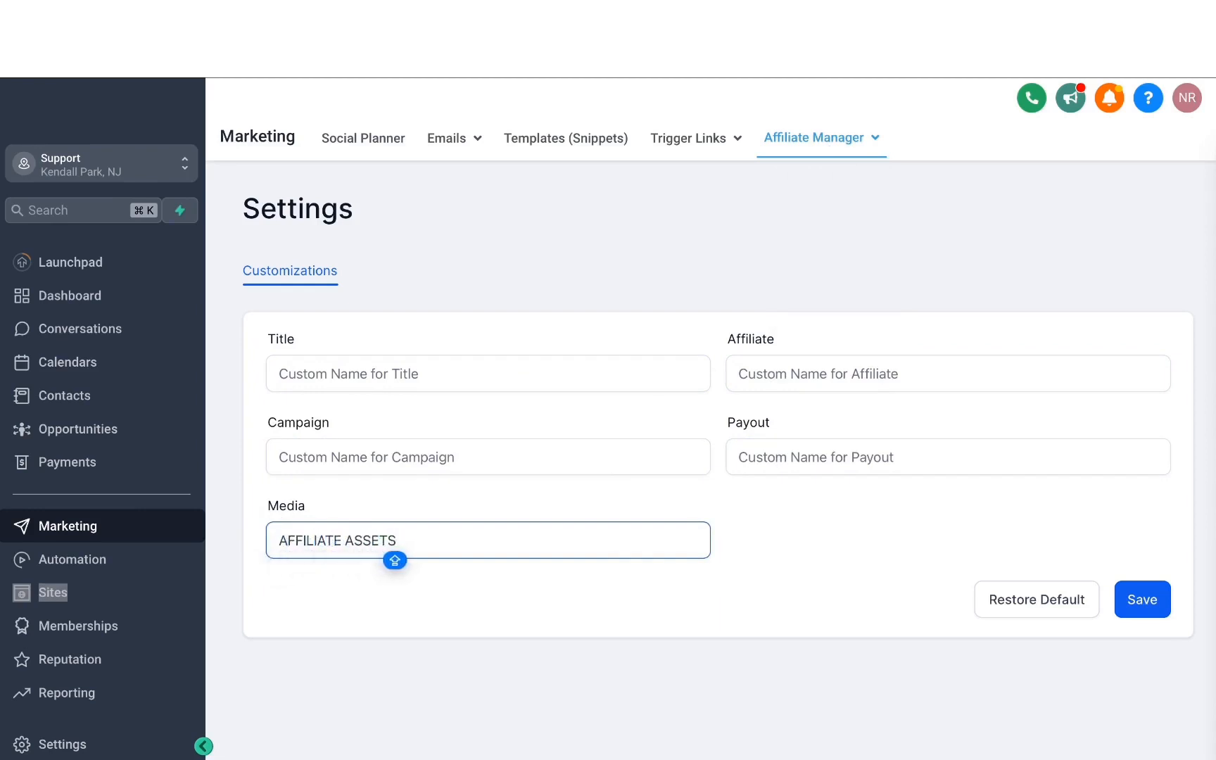
click(1146, 602)
click(1007, 454)
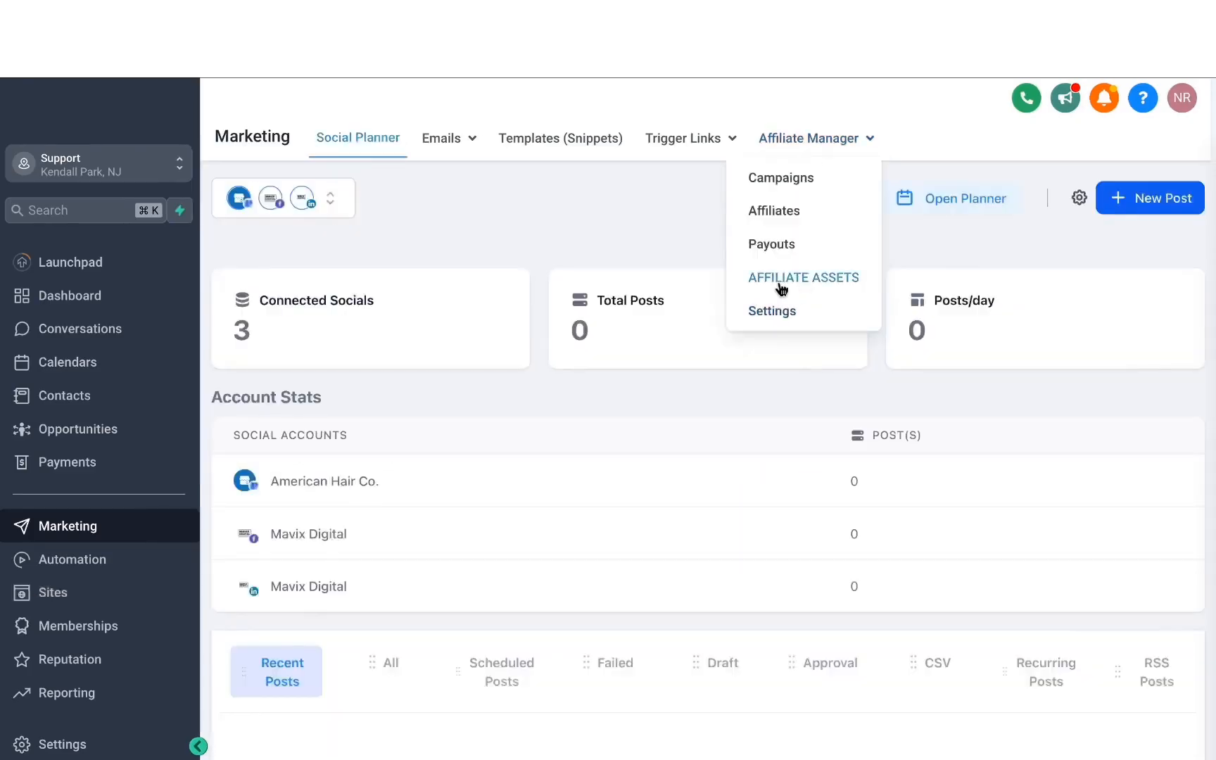
Step: Open the AFFILIATE ASSETS page to check the renamed section, and return to the Affiliate Manager settings
click(789, 286)
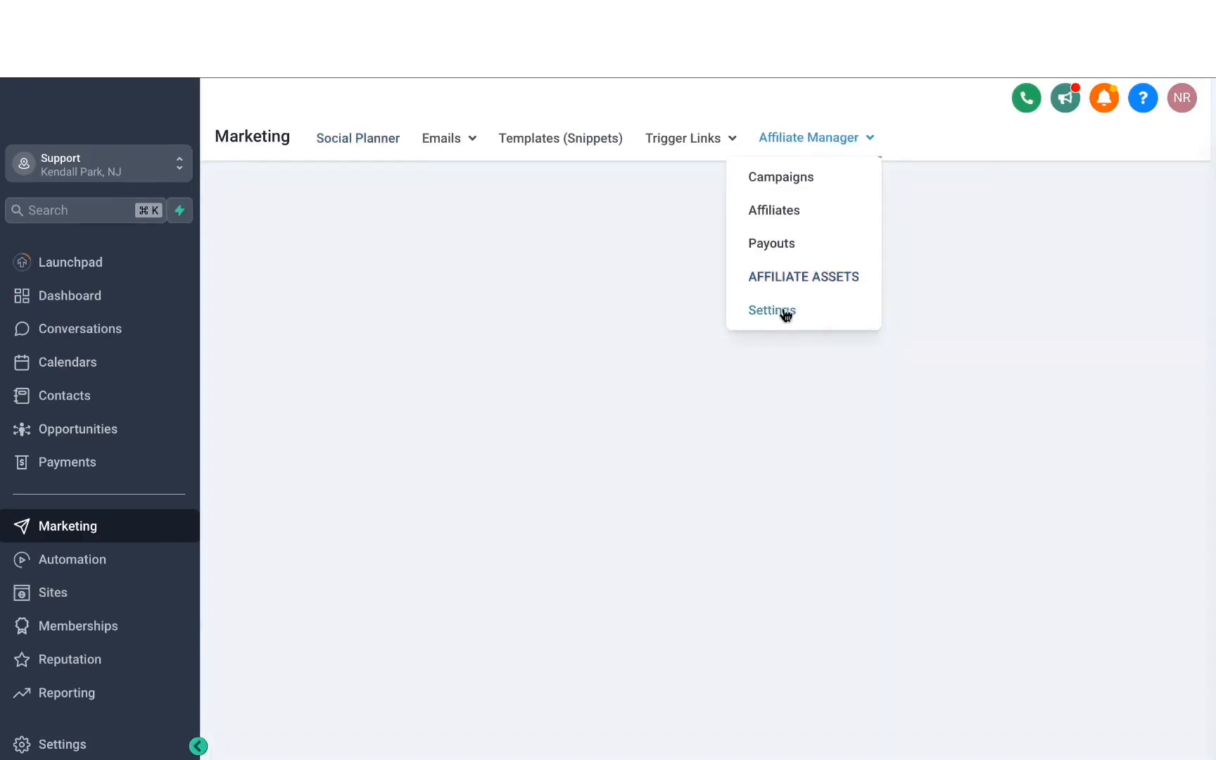
click(785, 315)
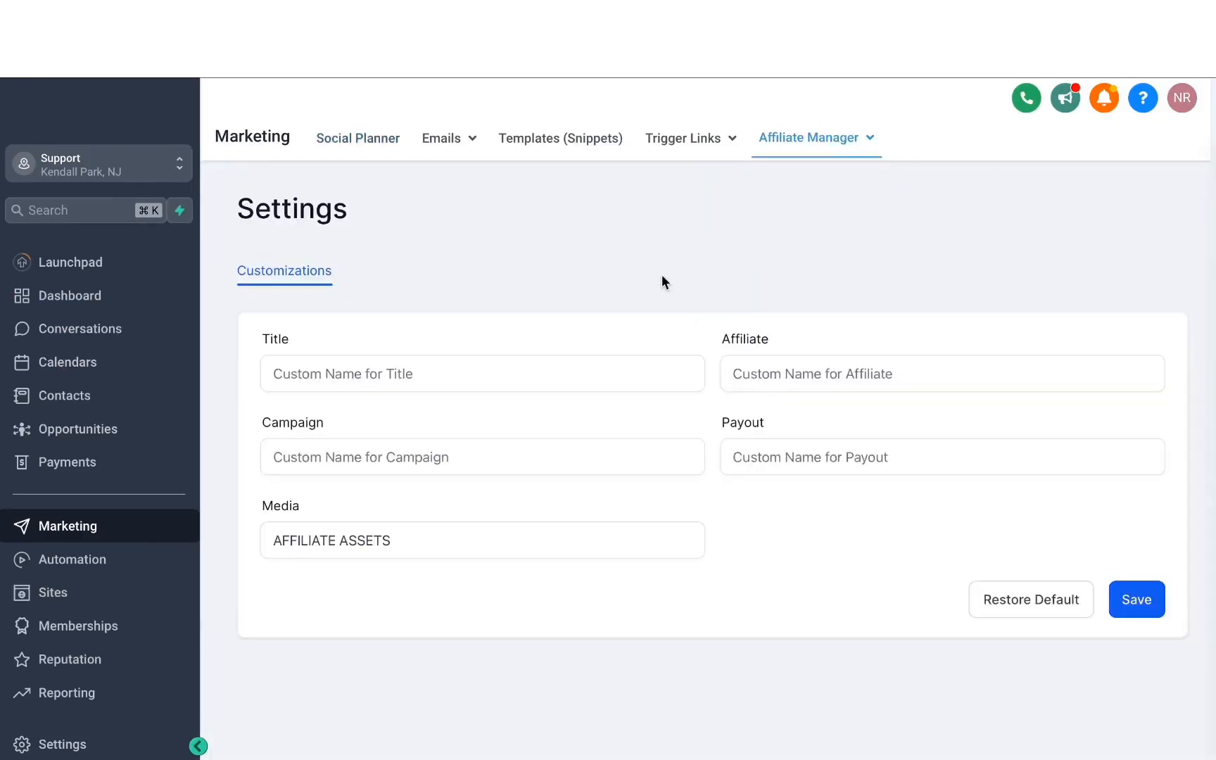